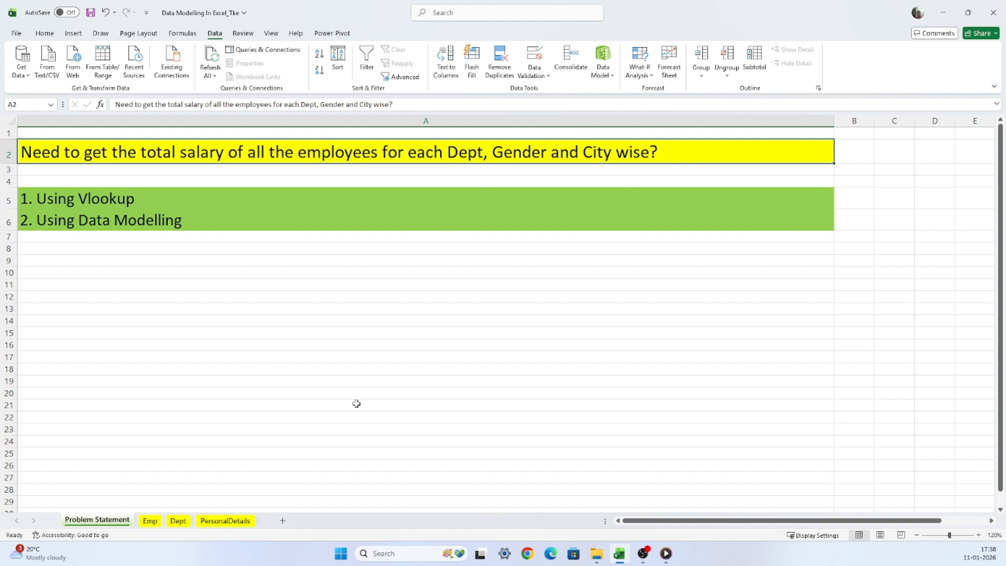
Step: Read the salary task and its two proposed methods on the Problem Statement sheet, and glance through the Emp, Dept and PersonalDetails sheets
left_click(428, 169)
left_click(440, 152)
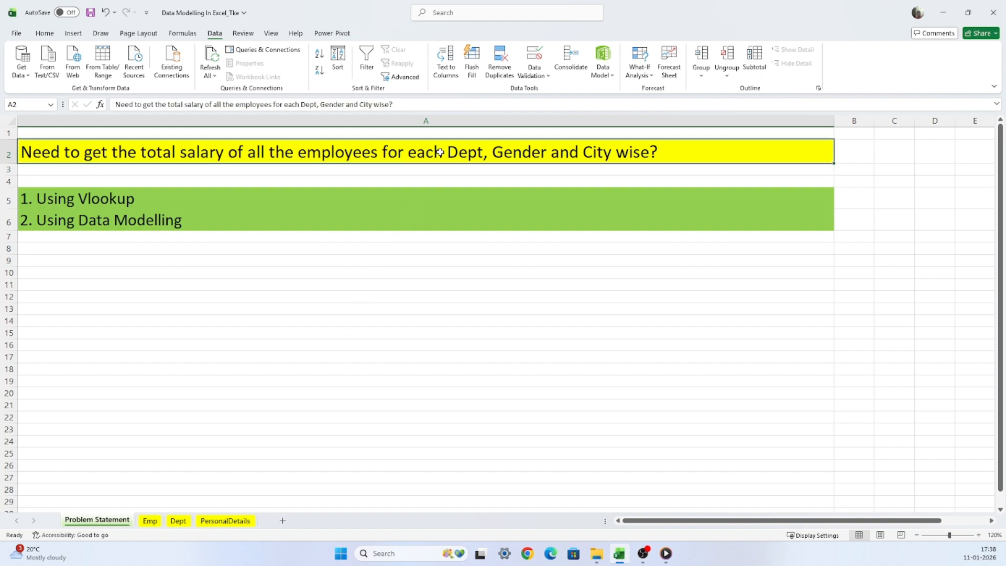
left_click(126, 198)
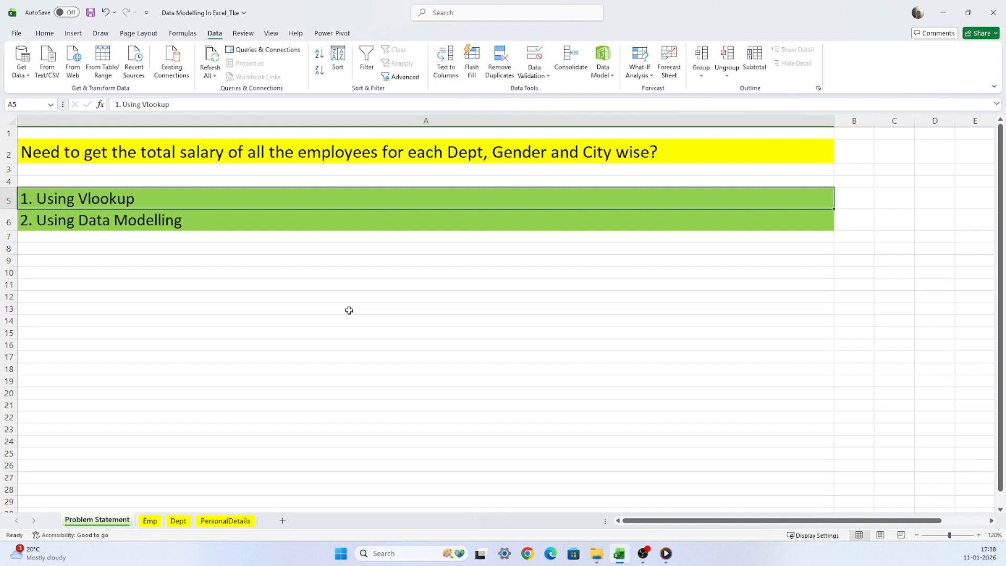
left_click(198, 223)
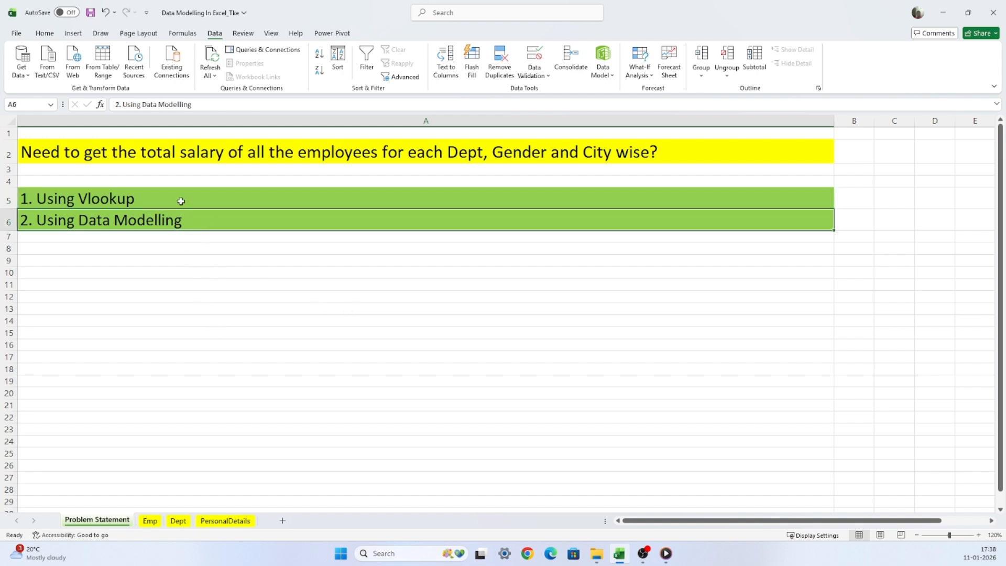
left_click(190, 153)
left_click(194, 197)
left_click(206, 171)
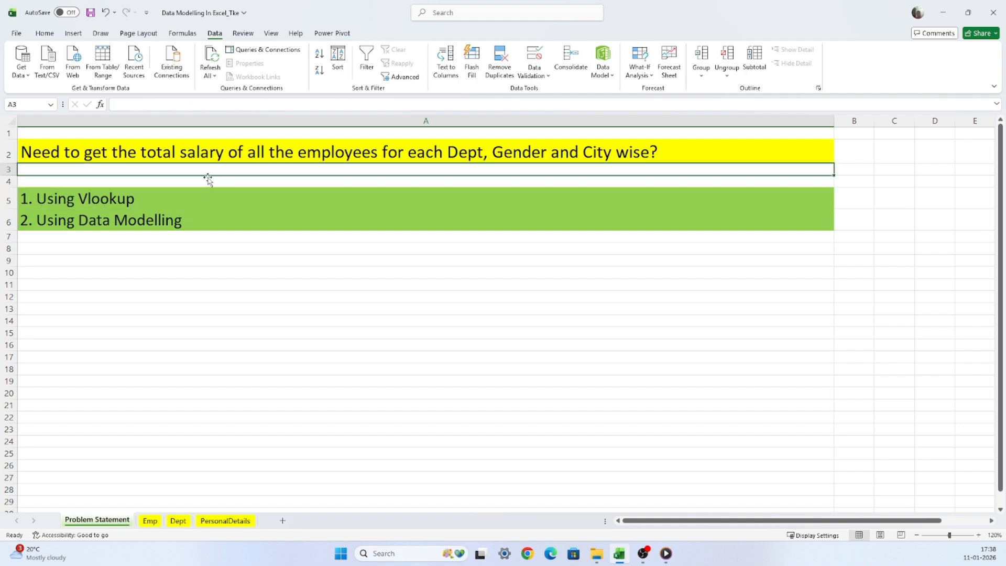
left_click(150, 523)
left_click(177, 524)
left_click(204, 525)
left_click(179, 524)
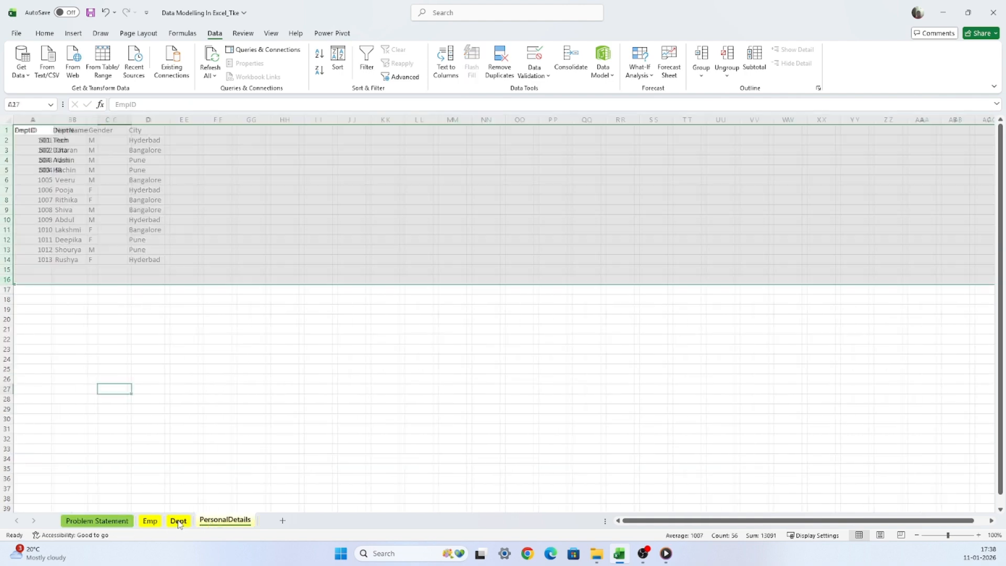
left_click(150, 521)
left_click(188, 359)
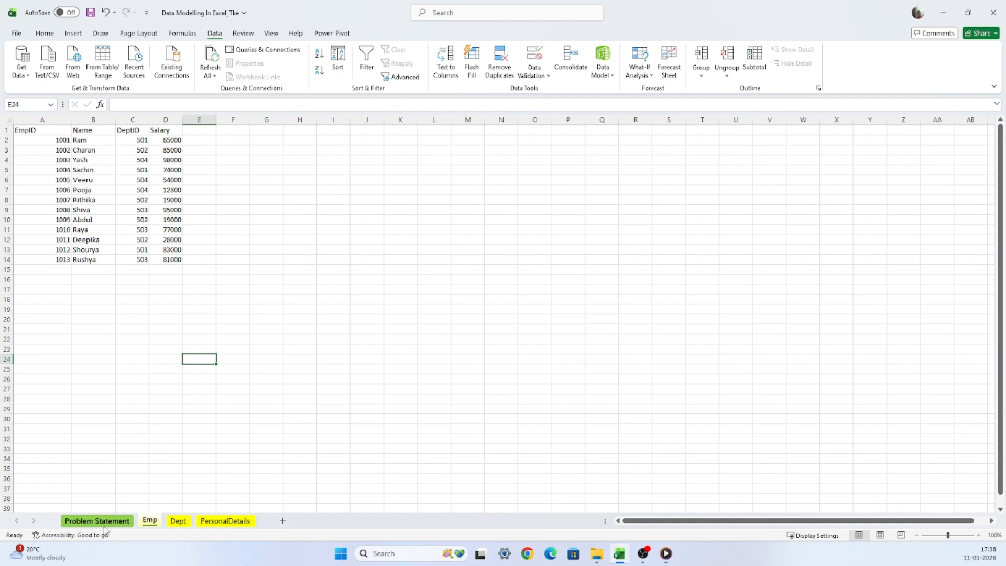
key("ctrl+Page_Up")
left_click(238, 222)
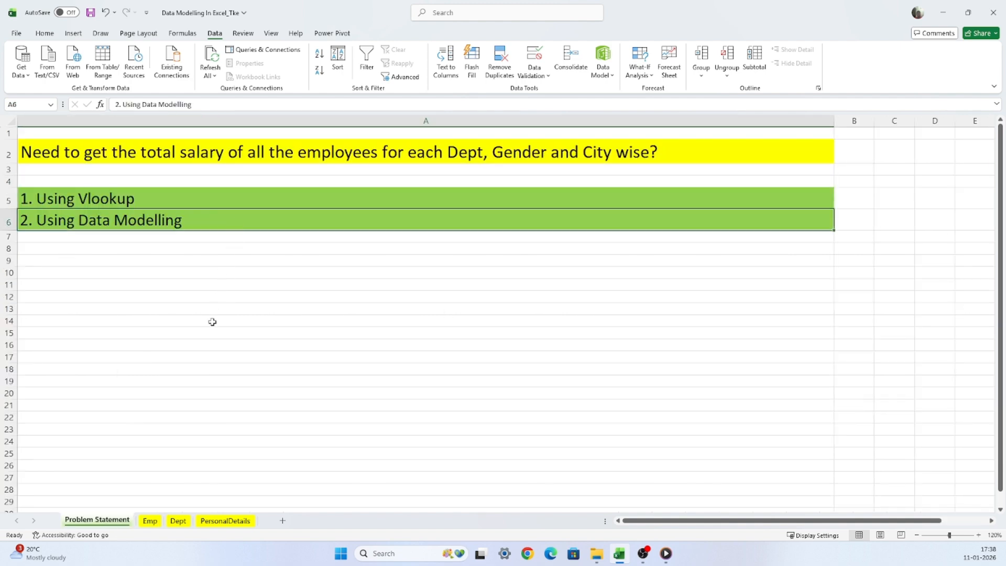
Step: Examine each column of the Emp, Dept and PersonalDetails sheets to see which fields each table holds
left_click(157, 521)
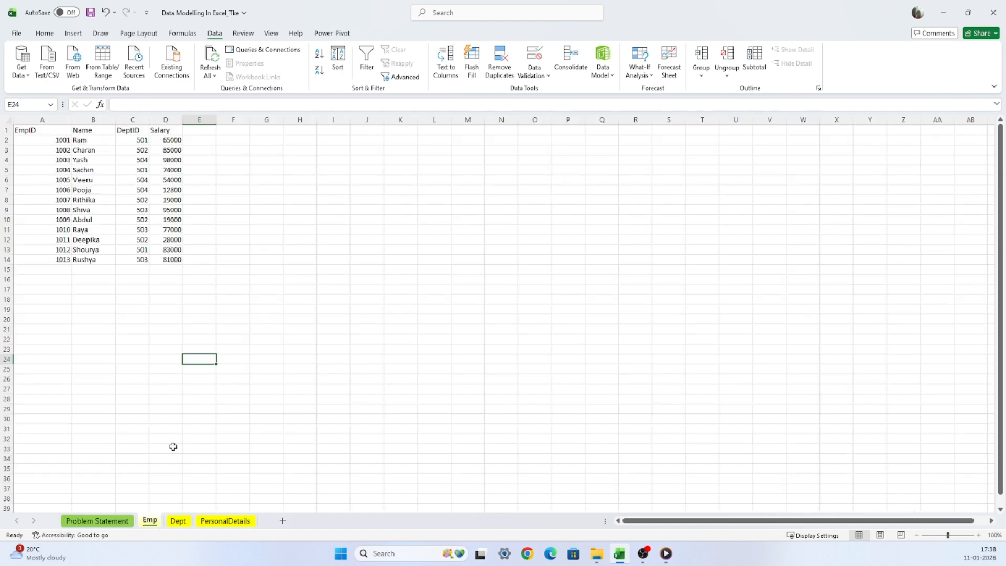
left_click(44, 130)
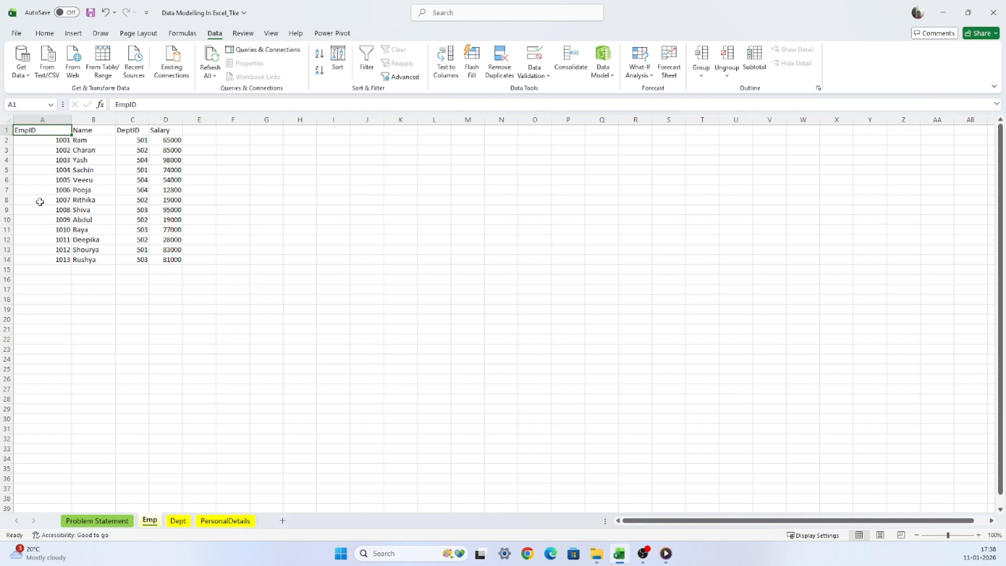
left_click(42, 119)
left_click(97, 119)
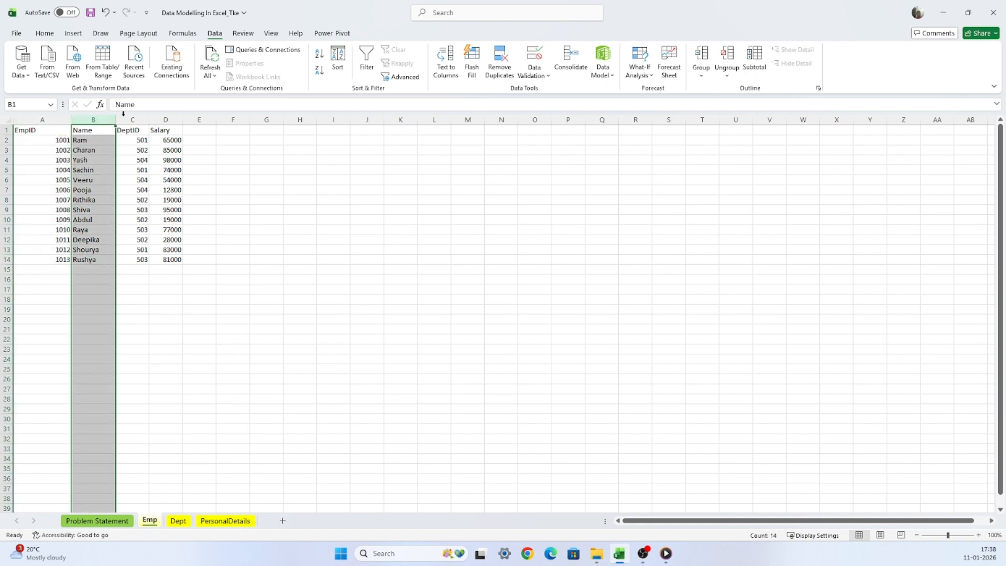
left_click(132, 119)
left_click(165, 119)
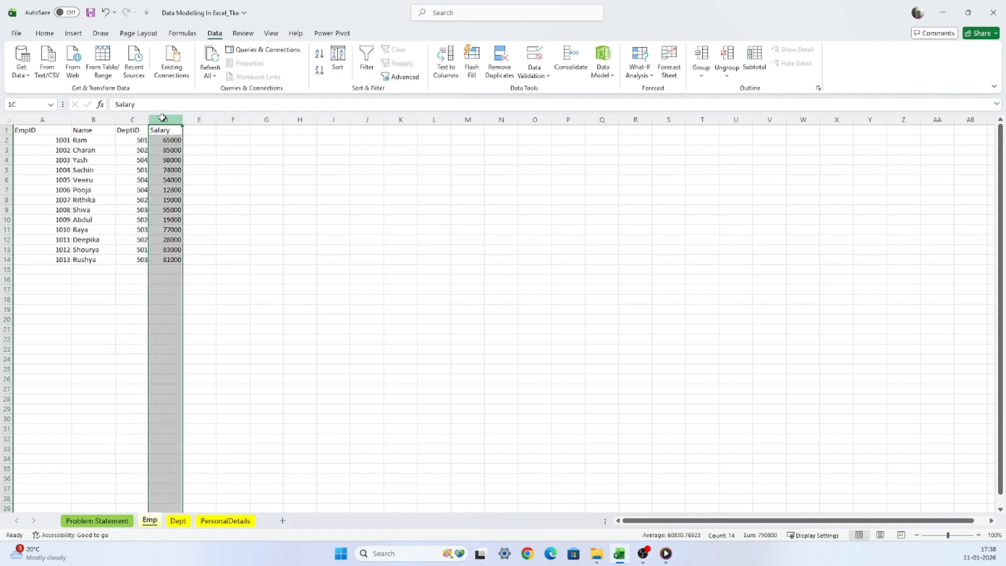
left_click(180, 521)
left_click(33, 118)
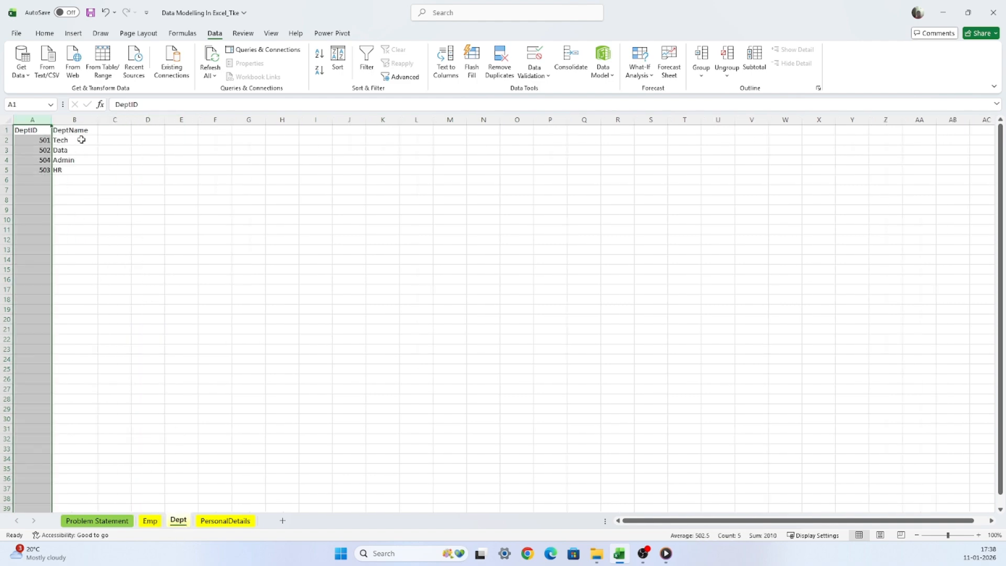
left_click(80, 119)
left_click(208, 520)
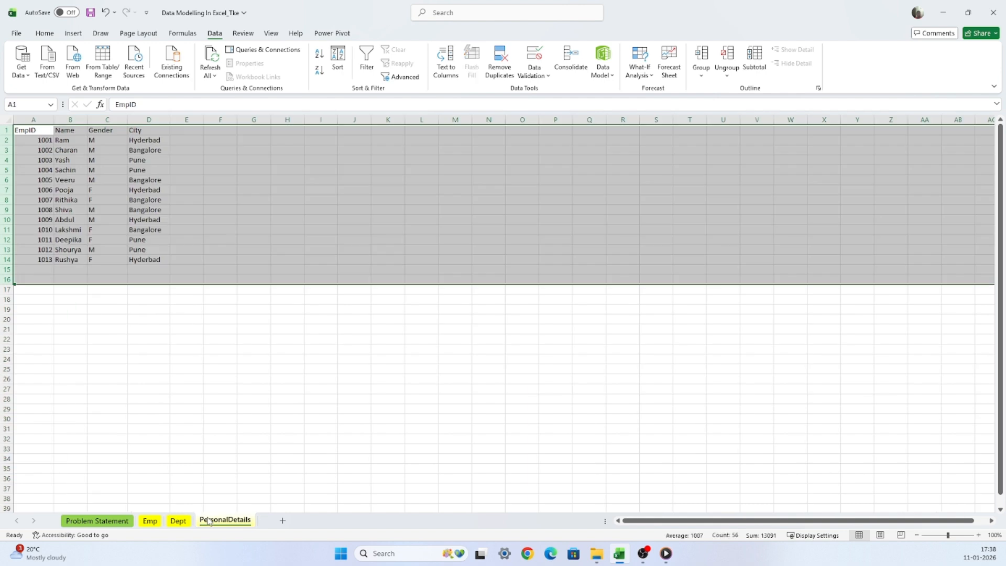
left_click_drag(99, 337, 100, 330)
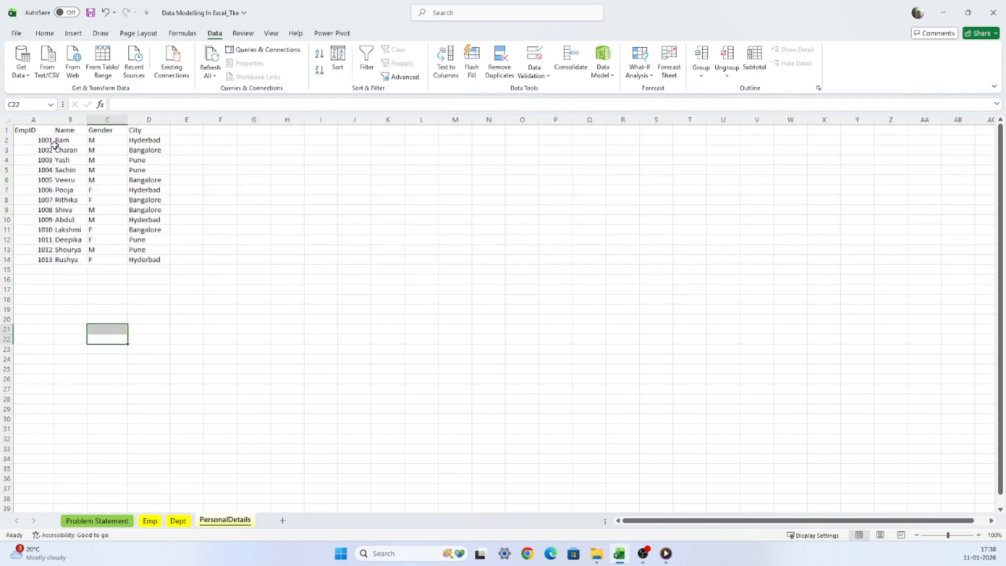
left_click(33, 119)
left_click(68, 120)
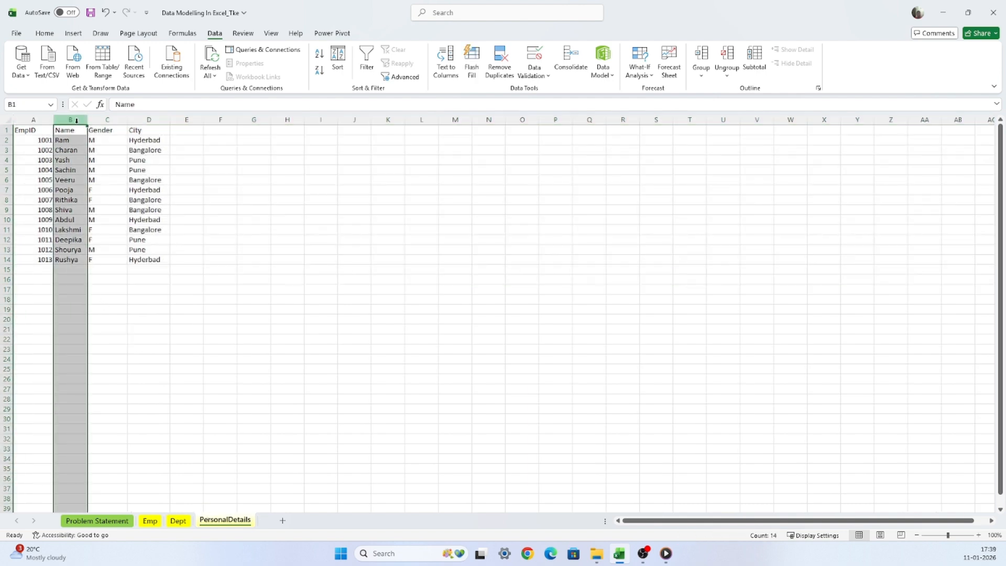
left_click(97, 119)
left_click(151, 115)
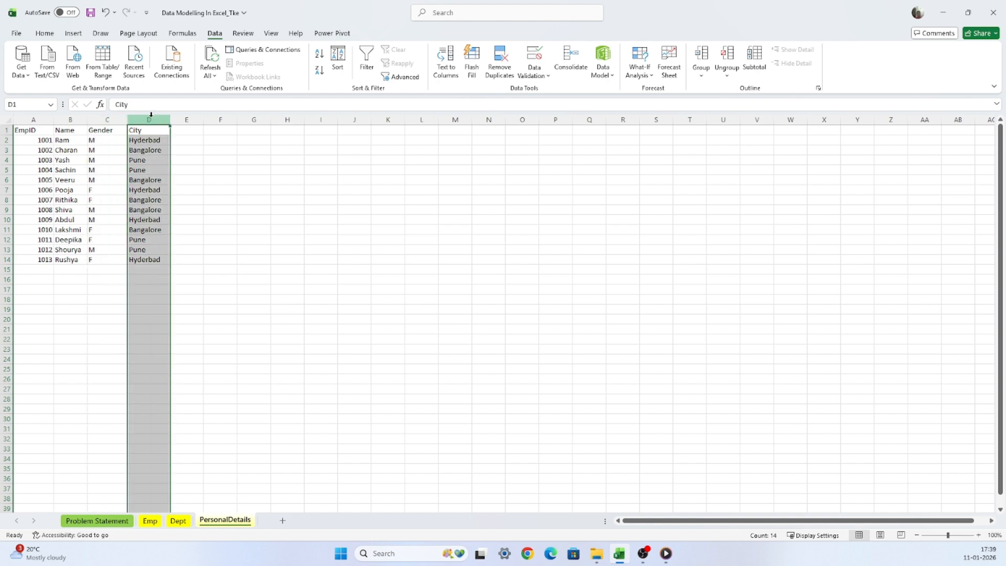
left_click(246, 449)
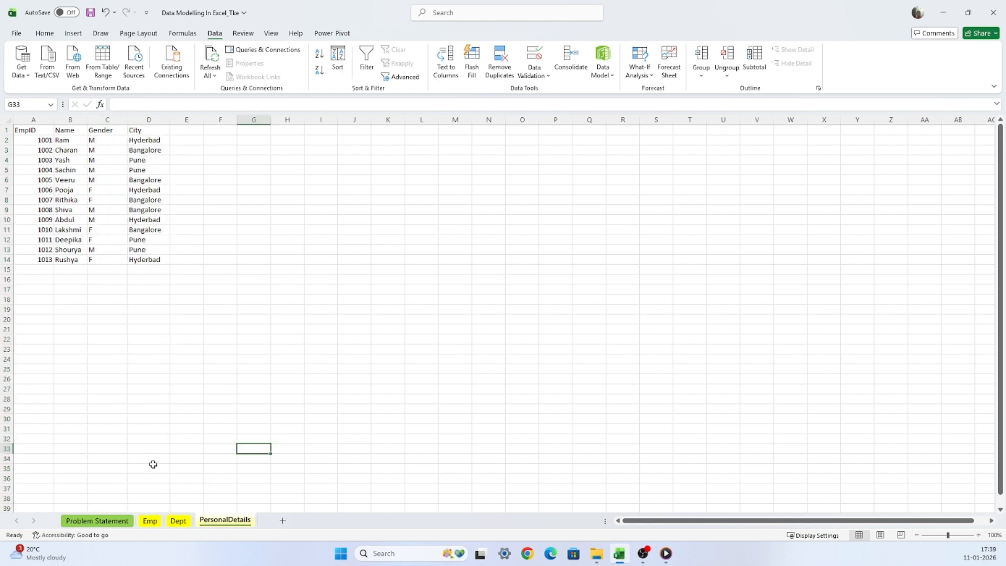
Step: Check the Salary column on the Emp sheet and the empty header cells E1 to G1 beside it
left_click(150, 522)
left_click(226, 269)
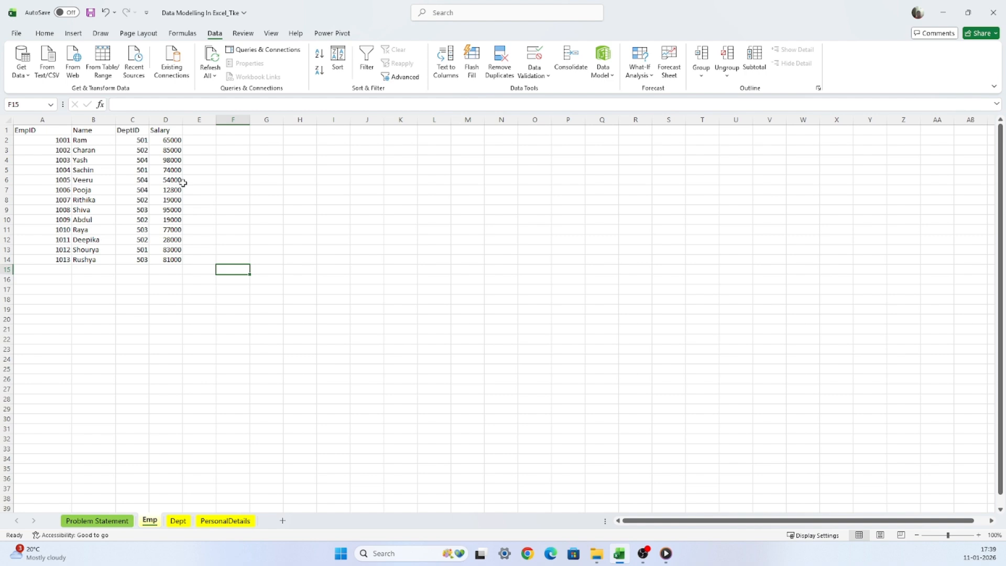
left_click(166, 119)
left_click(200, 130)
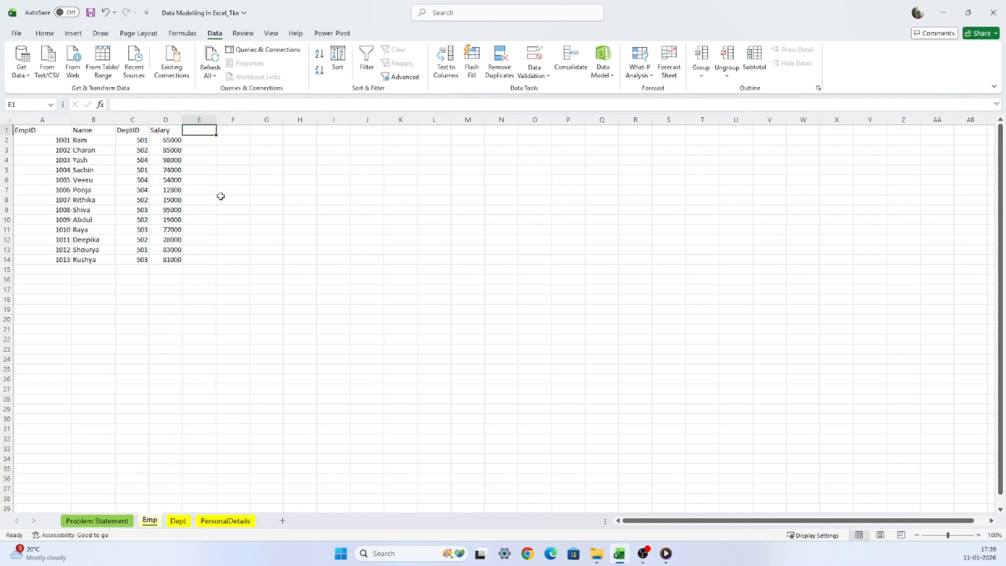
left_click(229, 129)
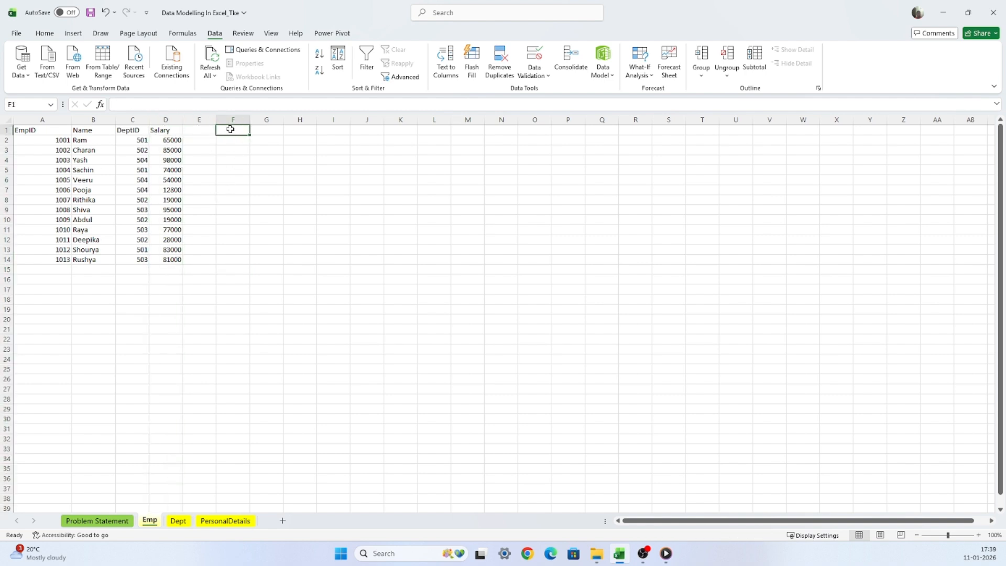
left_click(213, 132)
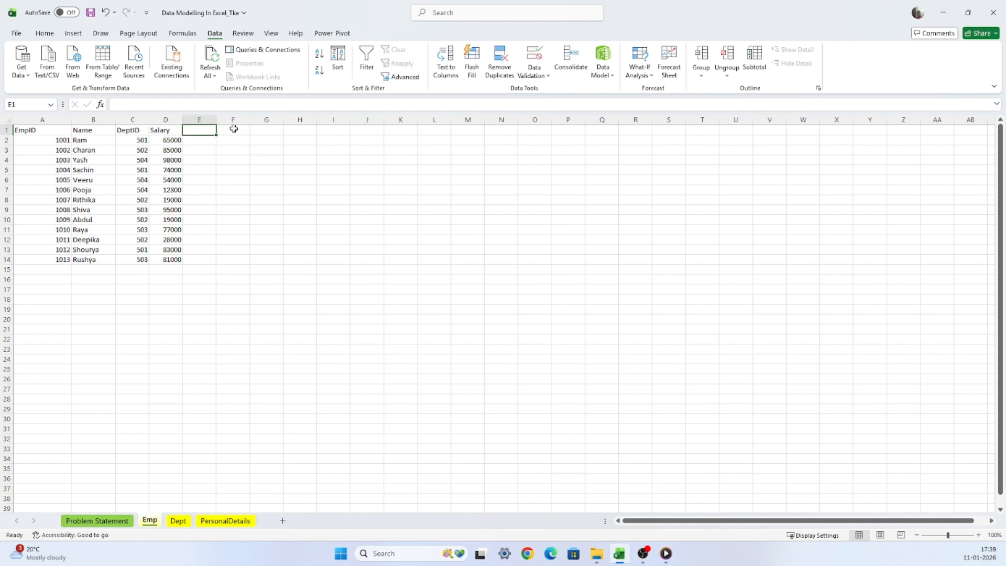
left_click(235, 129)
left_click(258, 132)
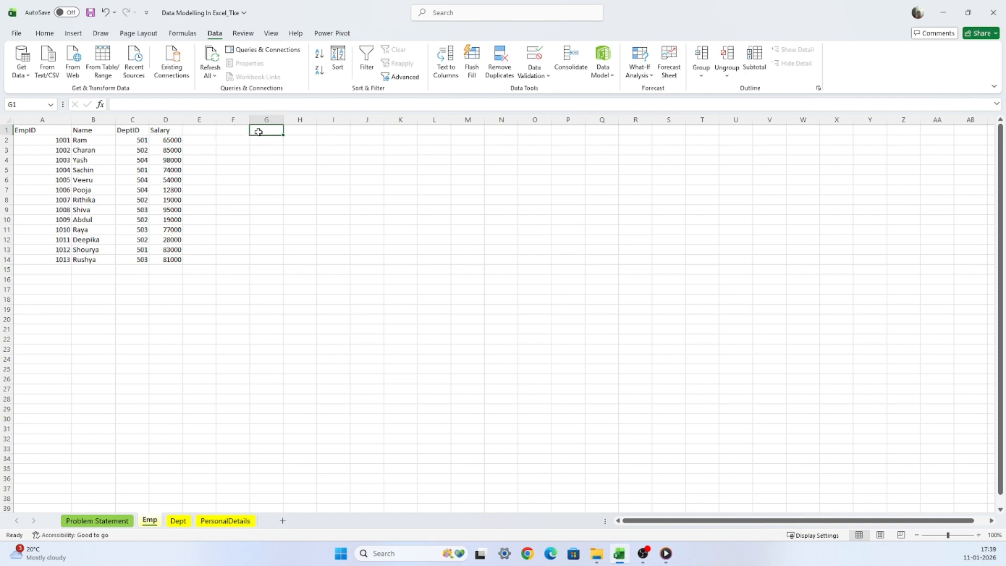
Step: Copy the DeptName header from the Dept sheet into cell E1 of the Emp sheet
left_click(178, 520)
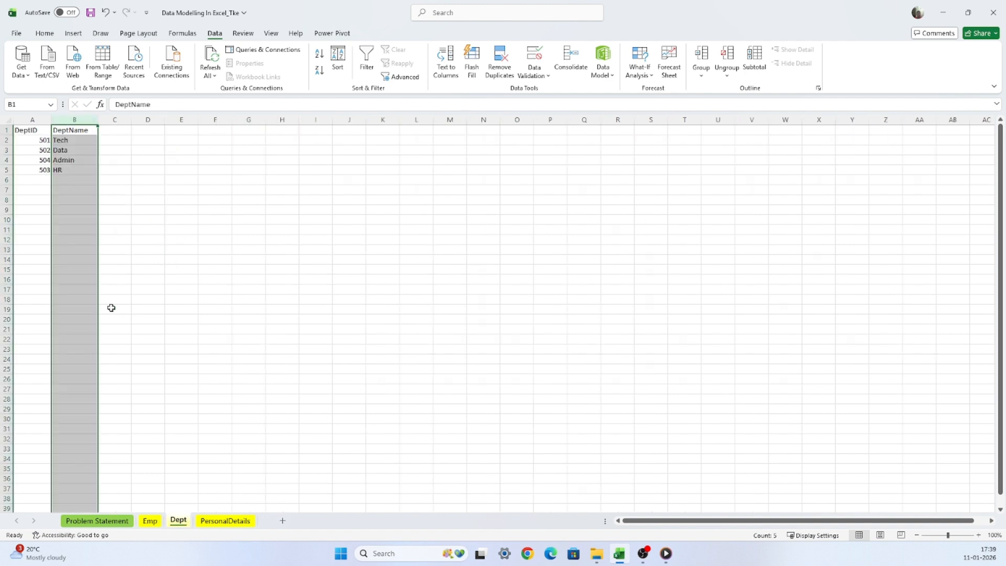
left_click_drag(217, 242, 213, 230)
left_click(82, 137)
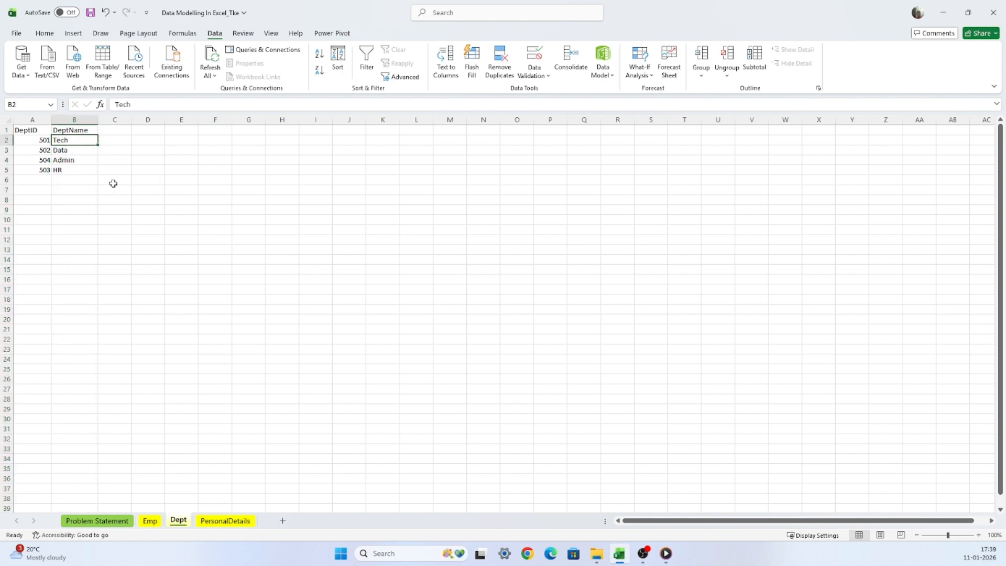
left_click(92, 130)
key("ctrl+c")
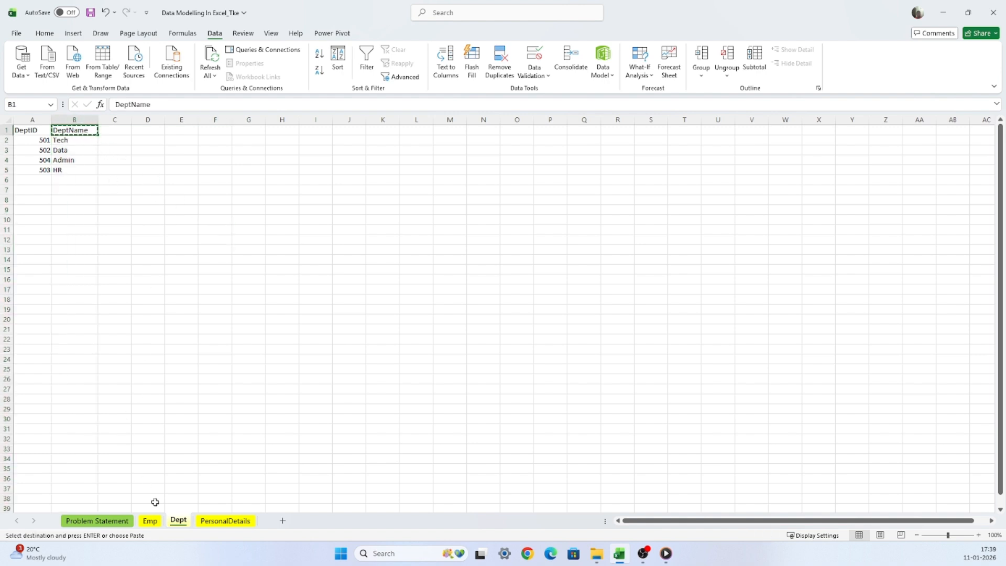
left_click(152, 520)
left_click(198, 131)
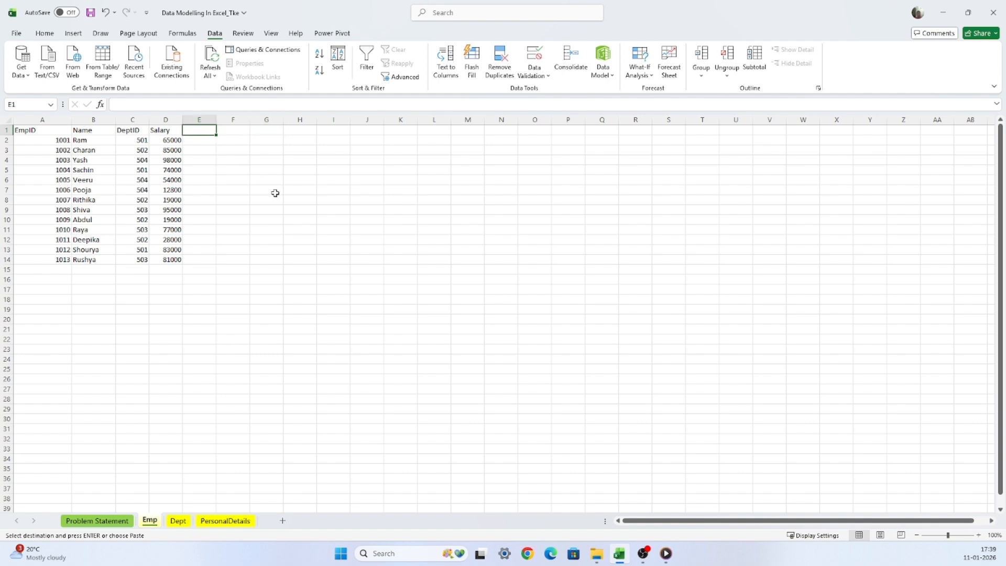
key("ctrl+v")
Step: Copy the Gender and City headers from the PersonalDetails sheet into cells F1:G1 of the Emp sheet
left_click(209, 519)
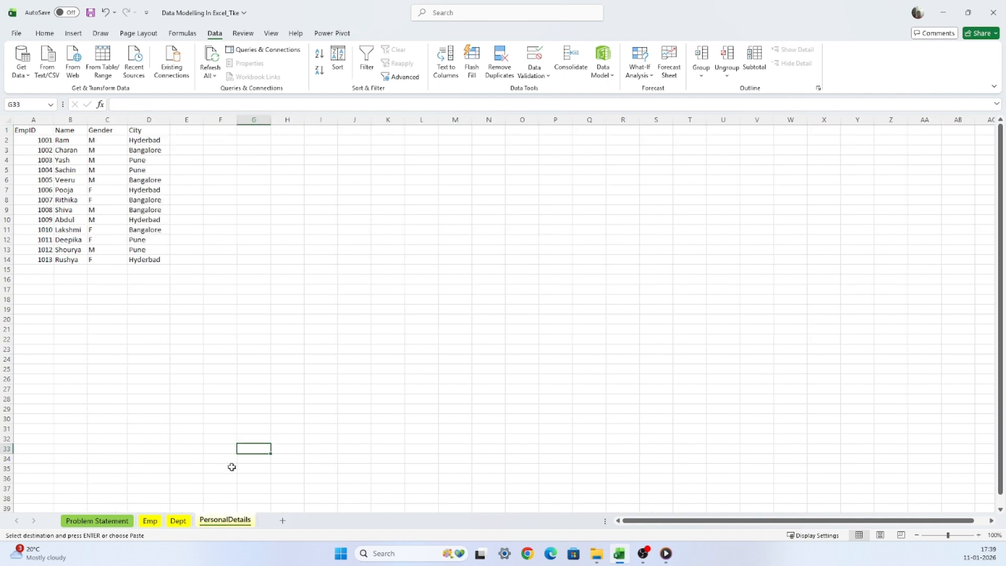
left_click(105, 131)
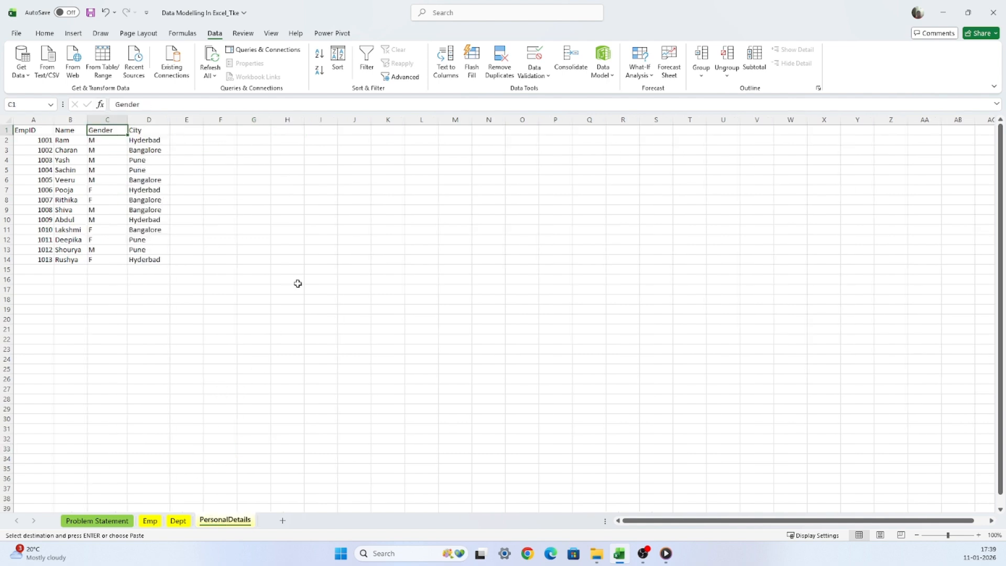
key("shift+Right")
key("ctrl+c")
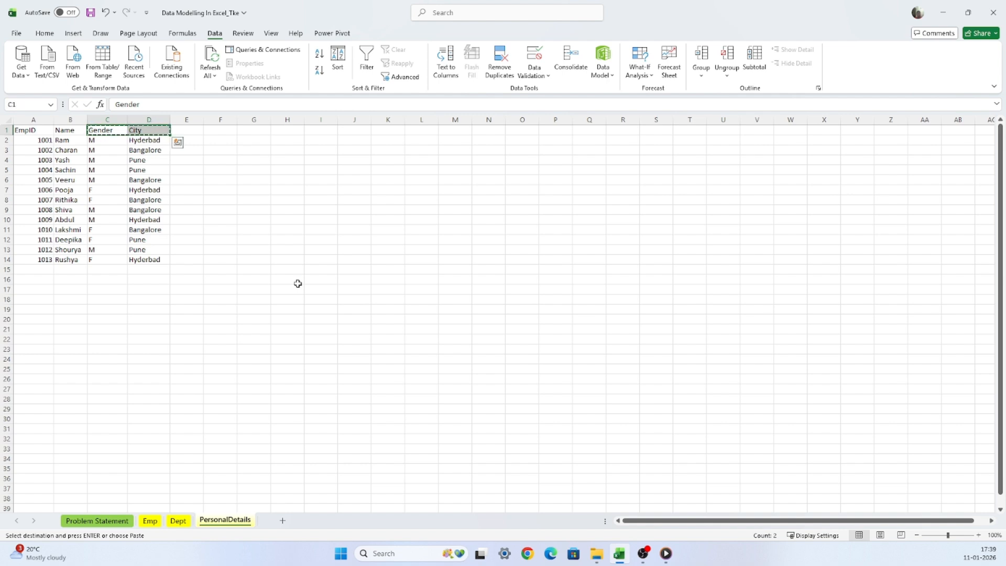
left_click(151, 521)
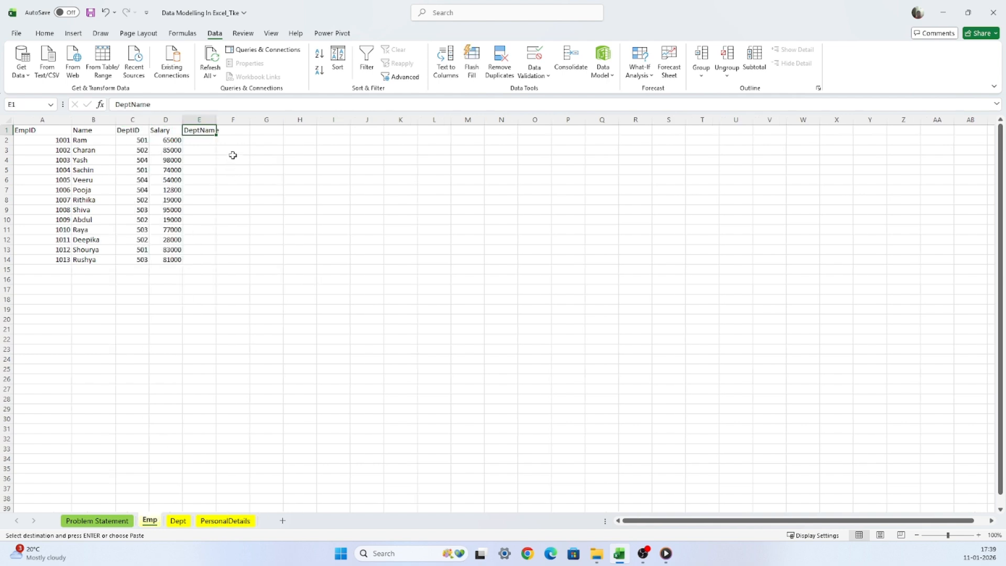
left_click(235, 129)
key("ctrl+v")
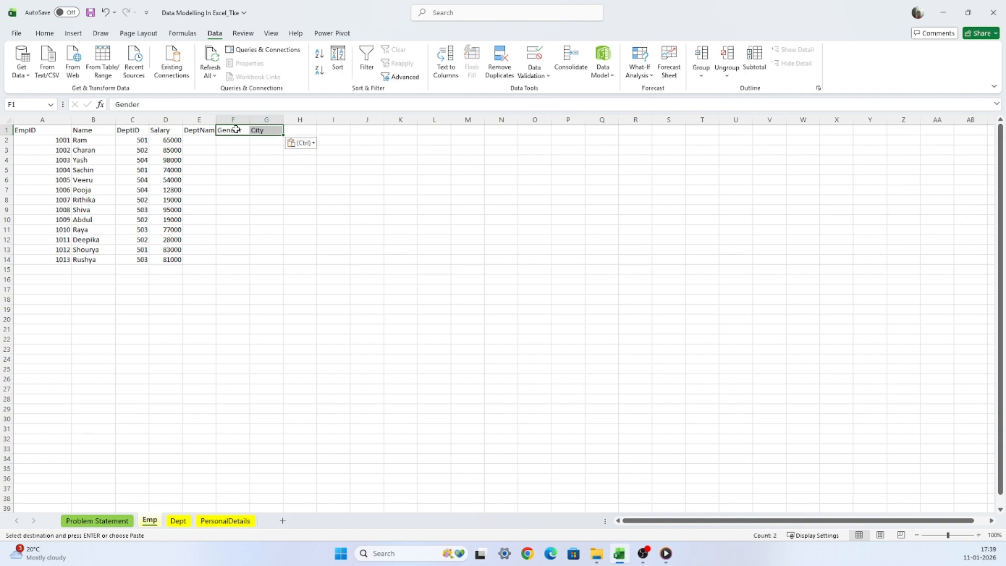
Step: Widen columns E to G on the Emp sheet so the DeptName, Gender and City headers fit
left_click(265, 246)
left_click_drag(217, 121, 335, 123)
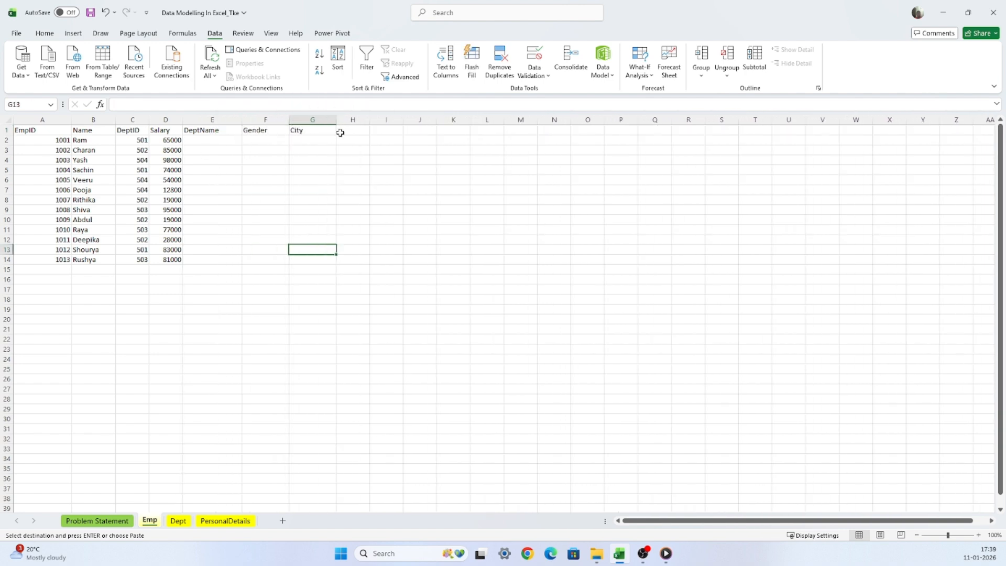
left_click(392, 229)
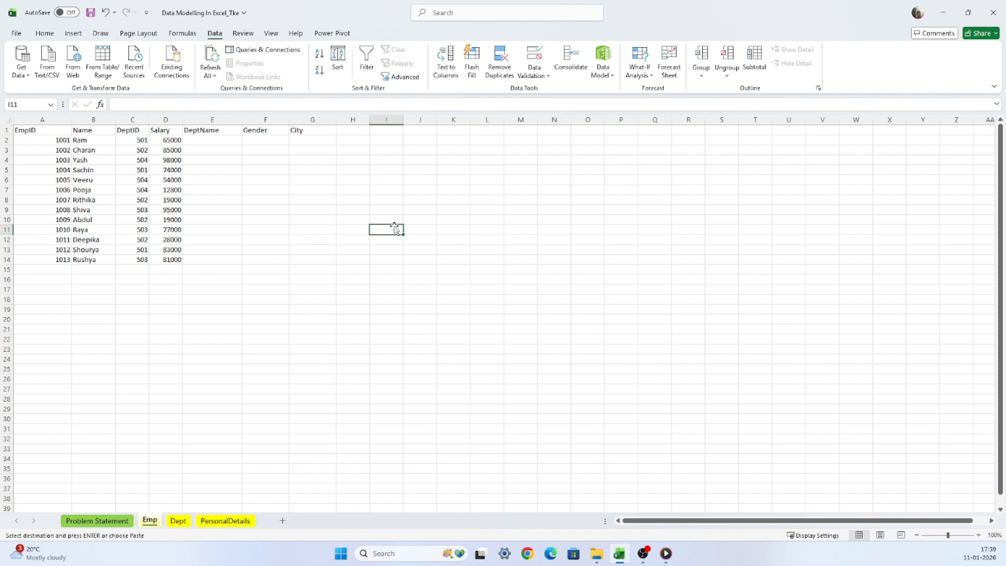
left_click(214, 140)
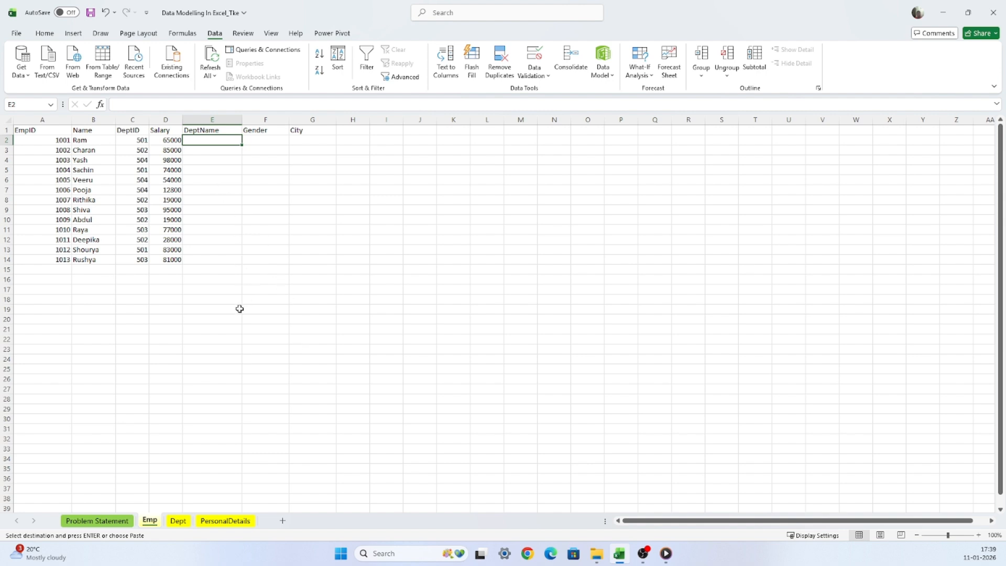
left_click(218, 312)
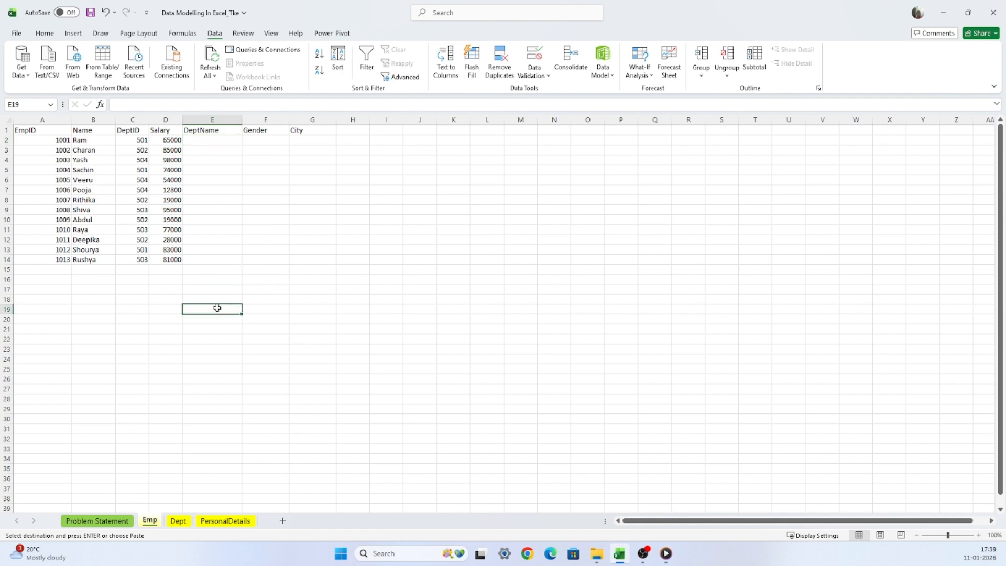
left_click(217, 299)
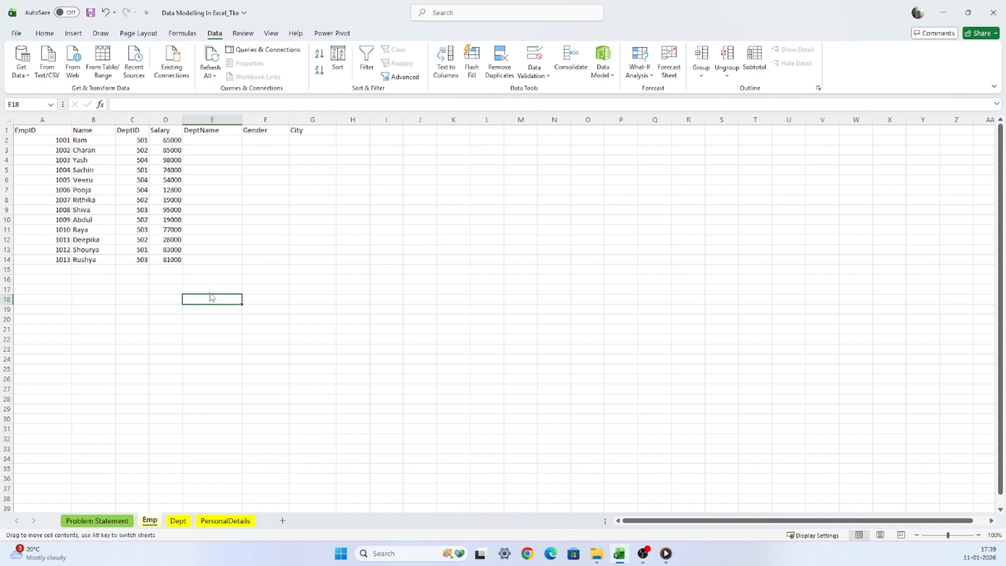
left_click(212, 289)
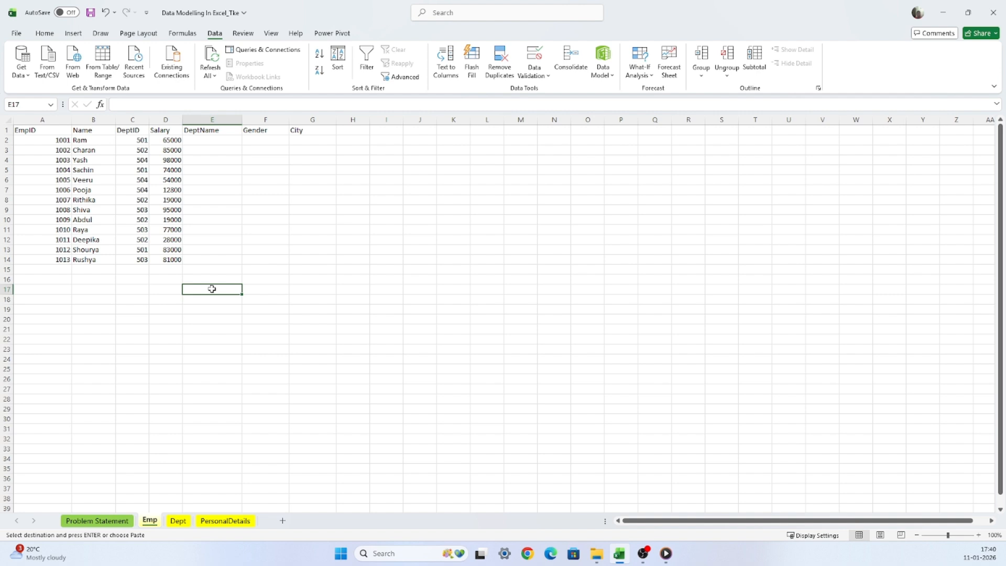
left_click(199, 356)
left_click(258, 340)
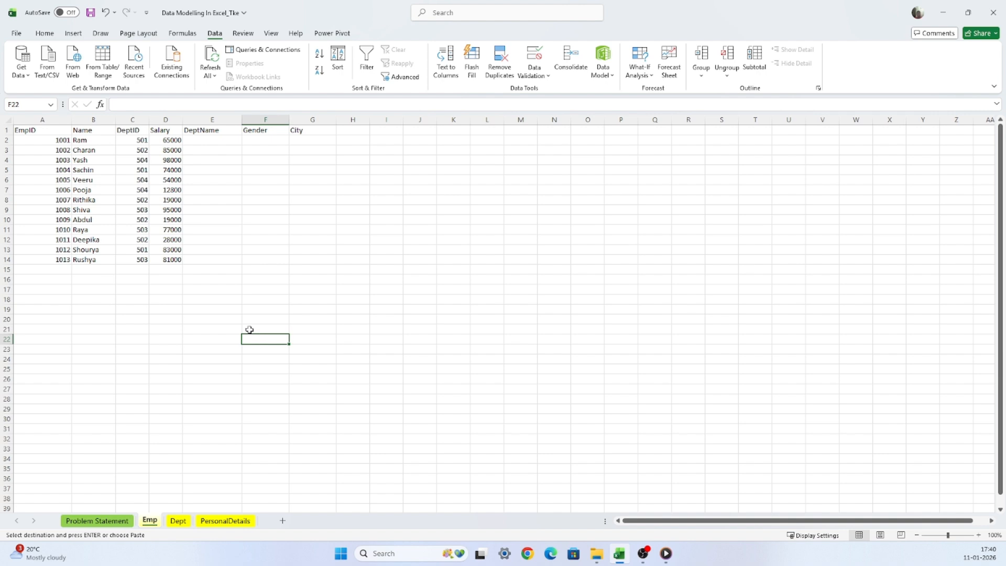
left_click(189, 339)
left_click(197, 320)
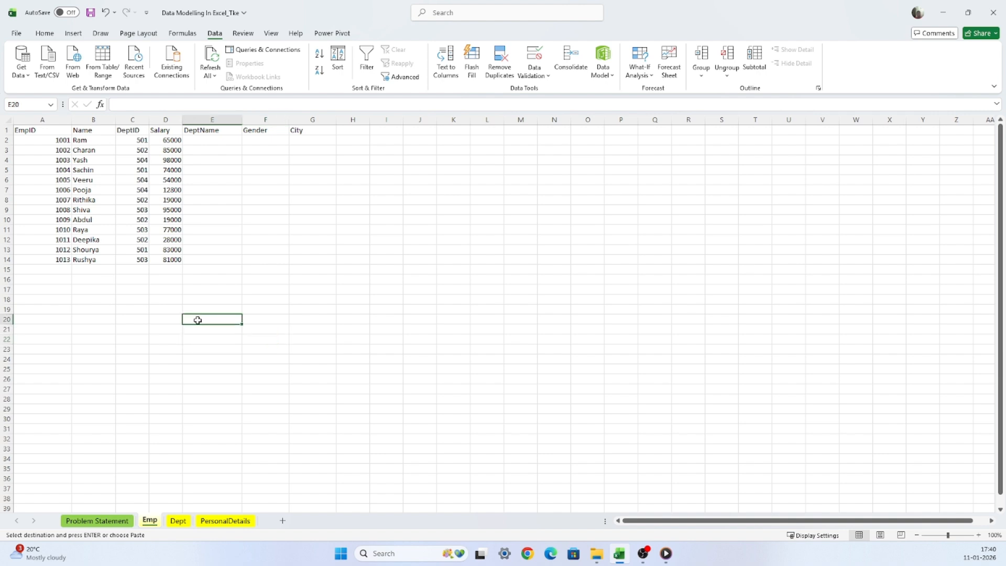
Step: Delete columns E to G with the DeptName, Gender and City headers from the Emp sheet
left_click(210, 118)
key("shift+Right")
key("shift+Right")
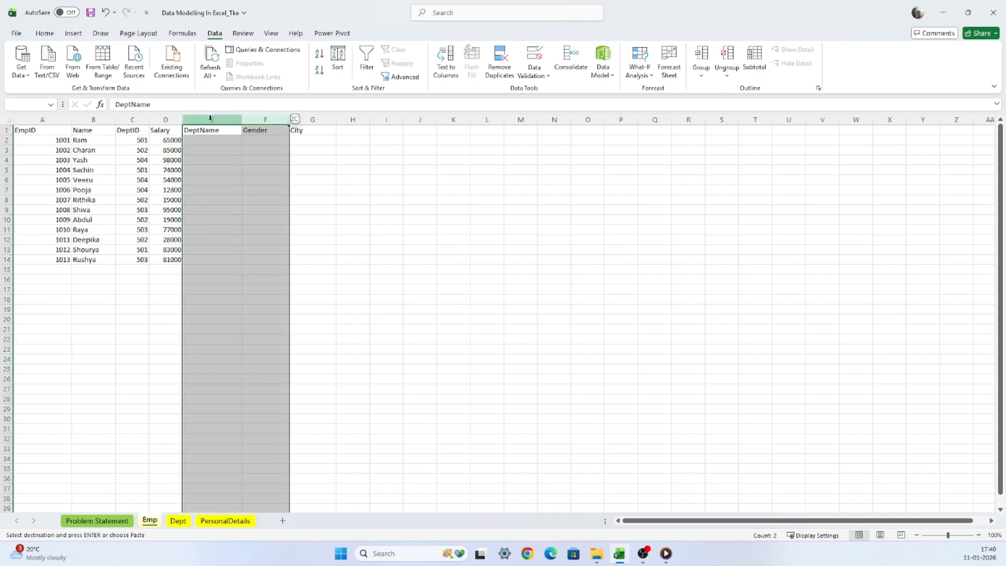
key("ctrl+minus")
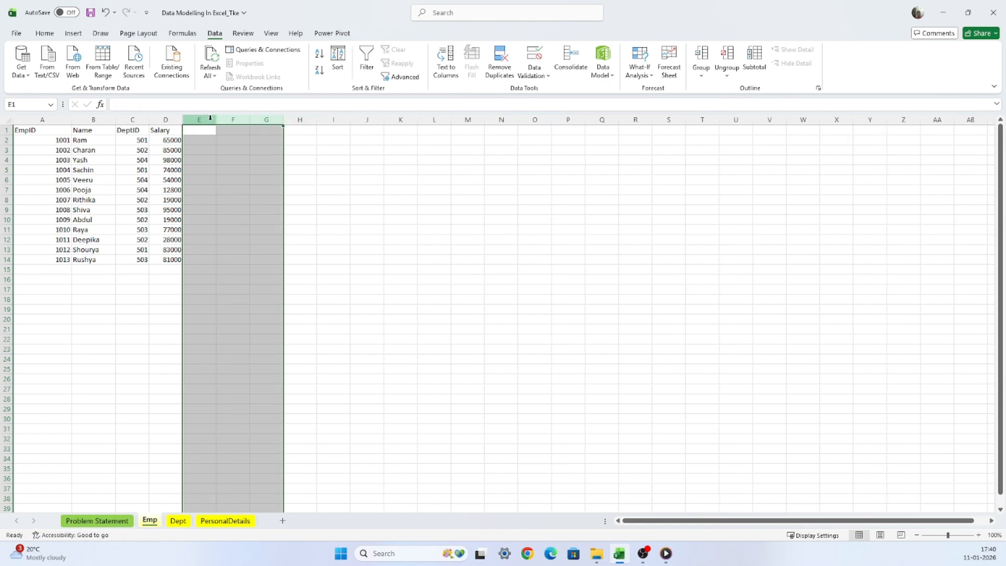
left_click(305, 231)
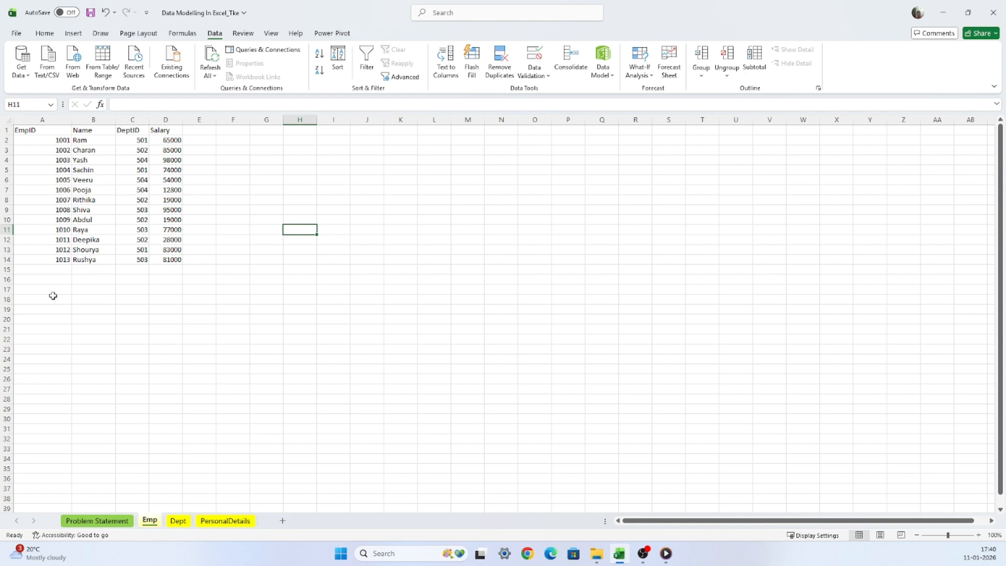
left_click(177, 521)
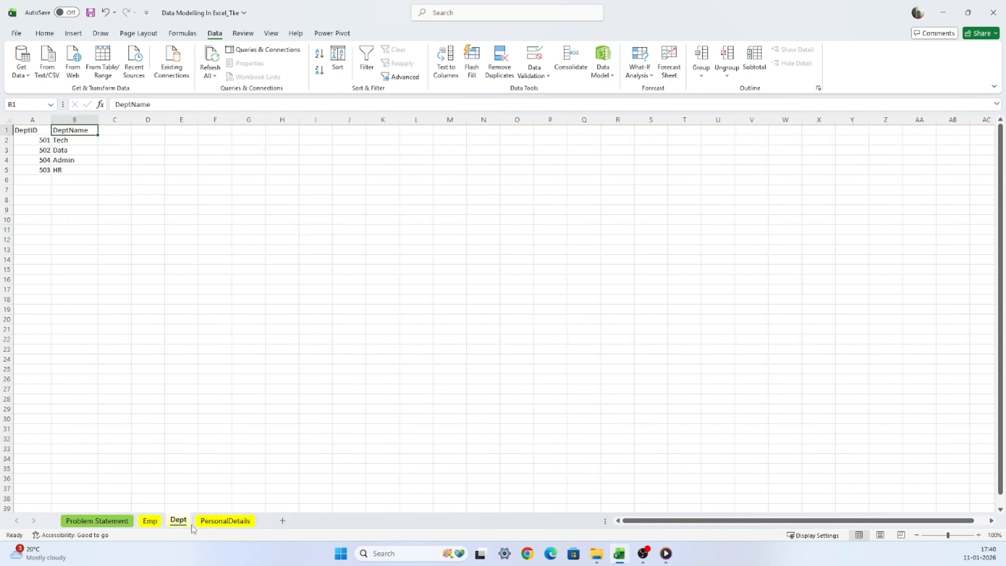
left_click(220, 520)
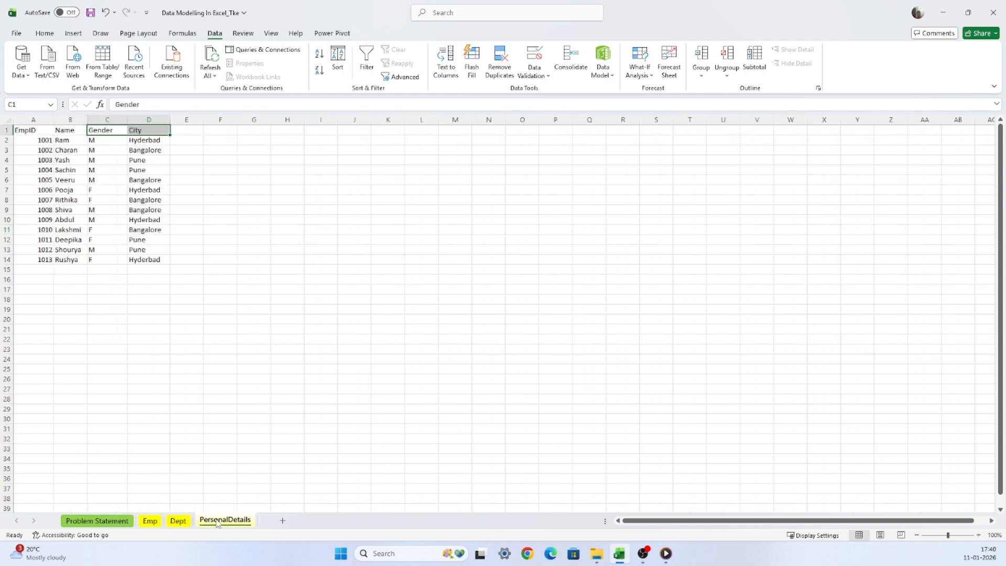
left_click(149, 520)
left_click(132, 408)
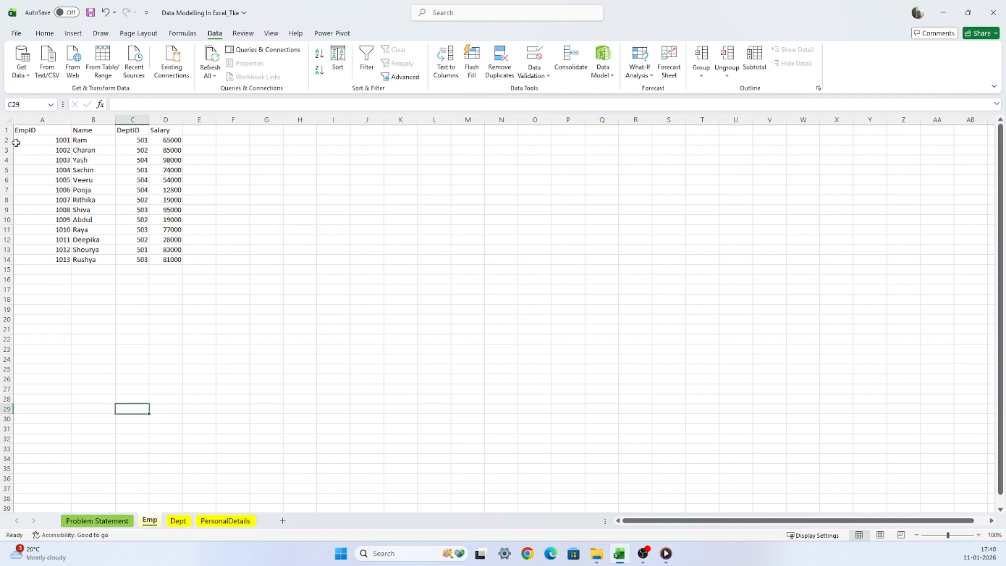
Step: Convert range A1:D14 on the Emp sheet into a table with headers and name it Emp
left_click(31, 131)
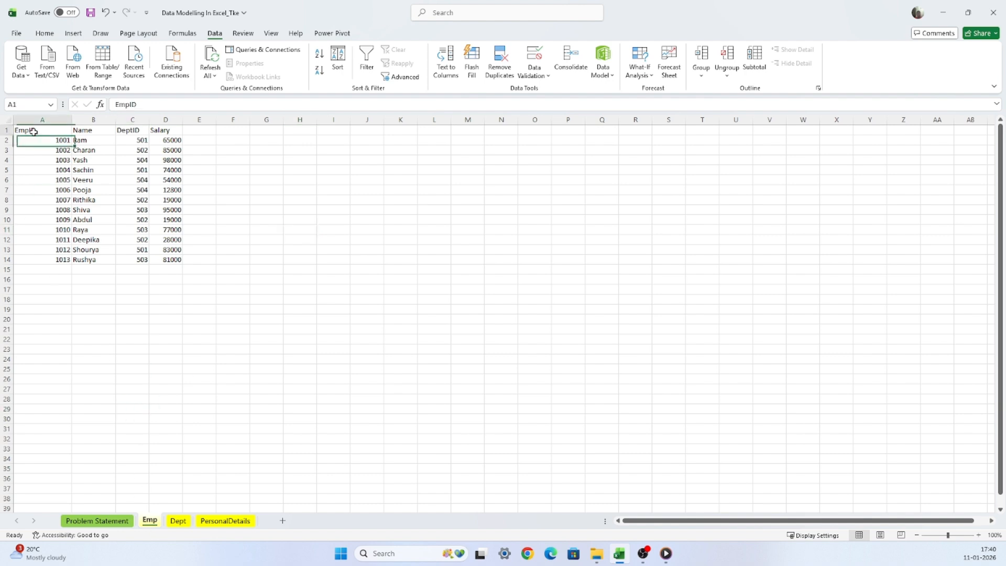
left_click(172, 256, "shift")
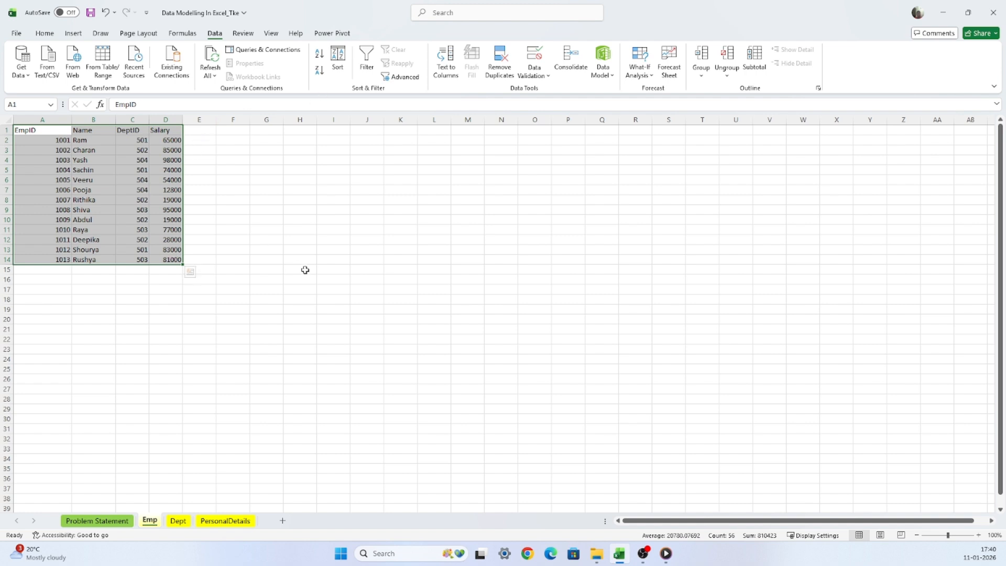
key("ctrl+t")
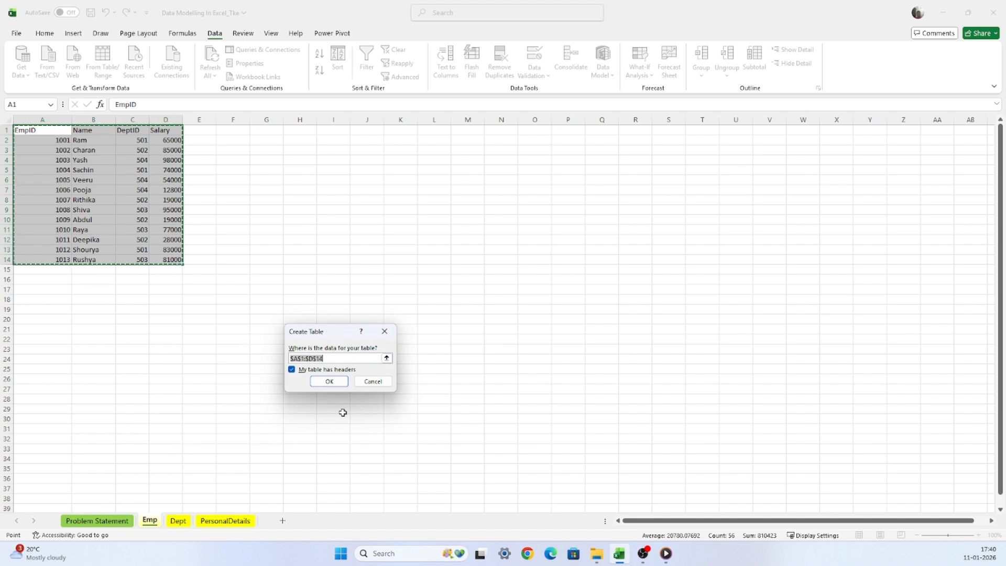
left_click(328, 382)
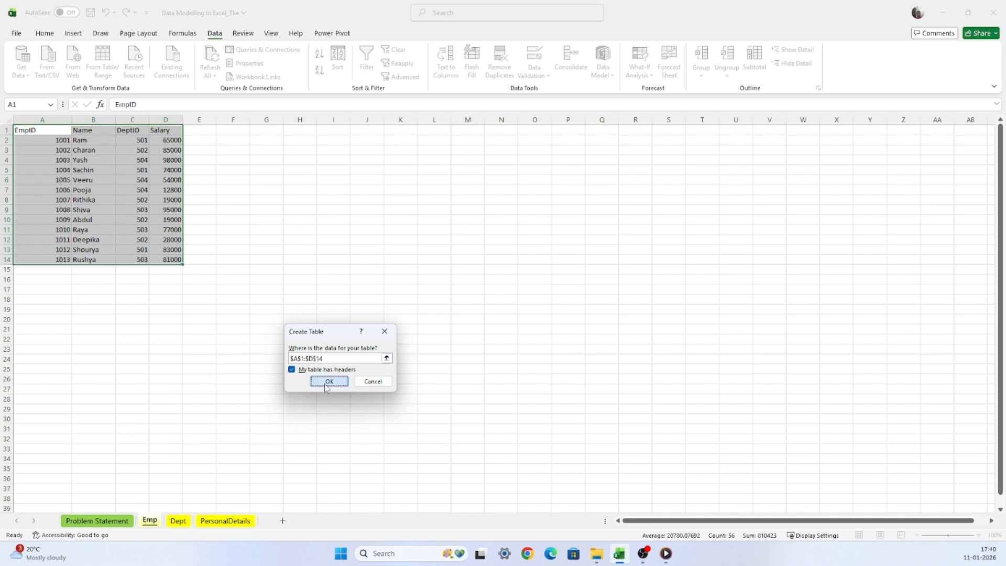
left_click(37, 63)
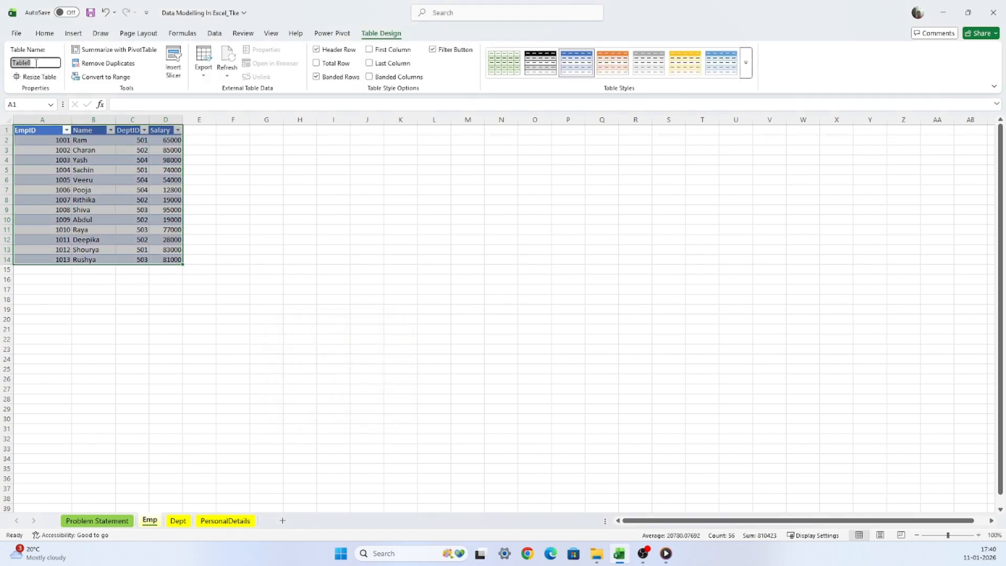
type("Emp")
Step: Convert range A1:B5 on the Dept sheet into a table with headers and name it Dept
left_click(178, 520)
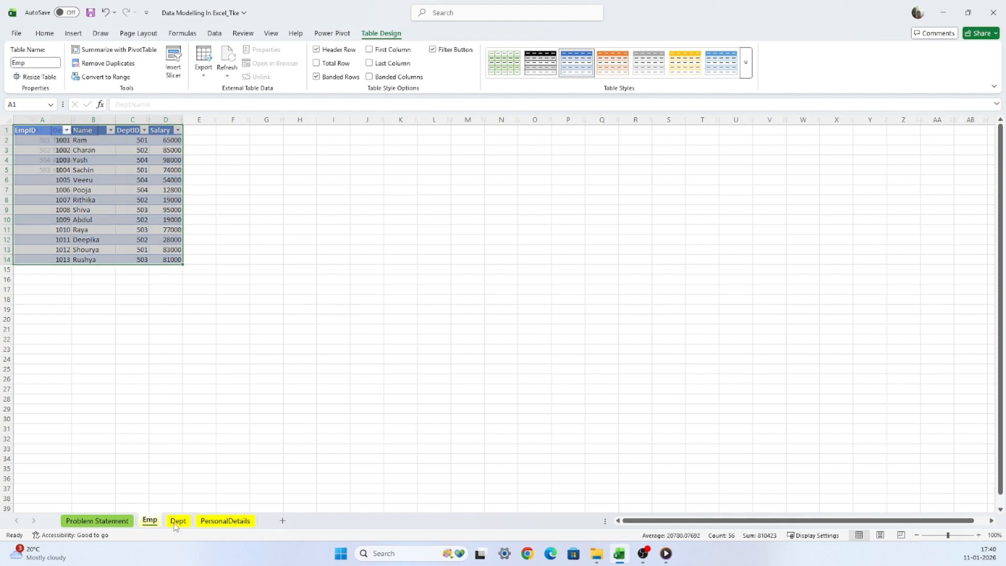
left_click_drag(24, 129, 66, 171)
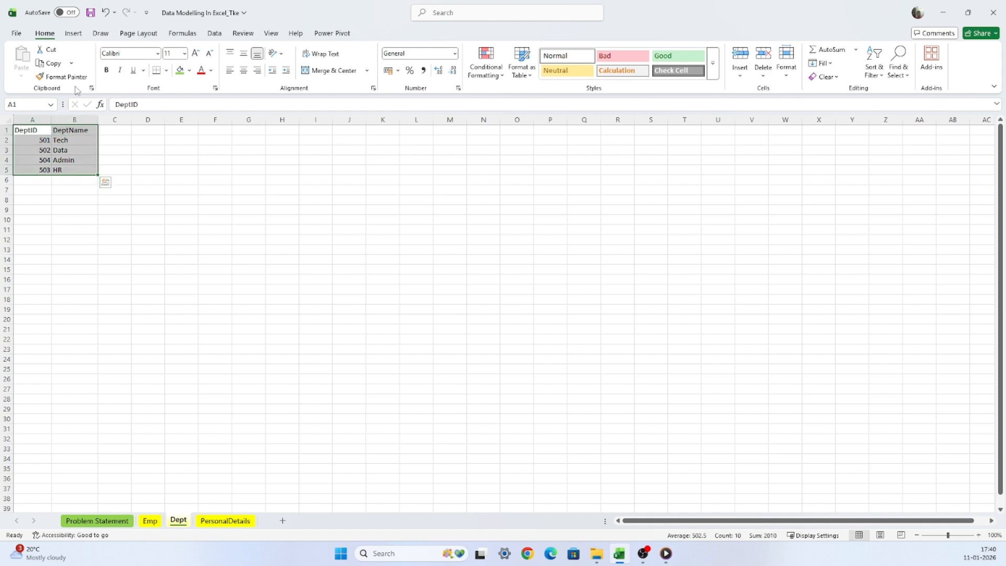
key("ctrl+t")
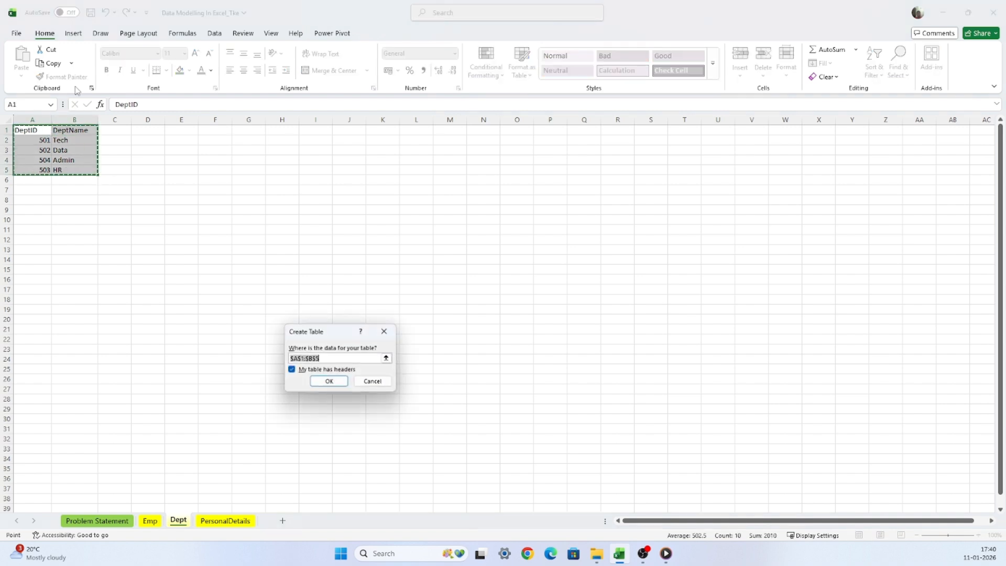
left_click(329, 381)
left_click(49, 62)
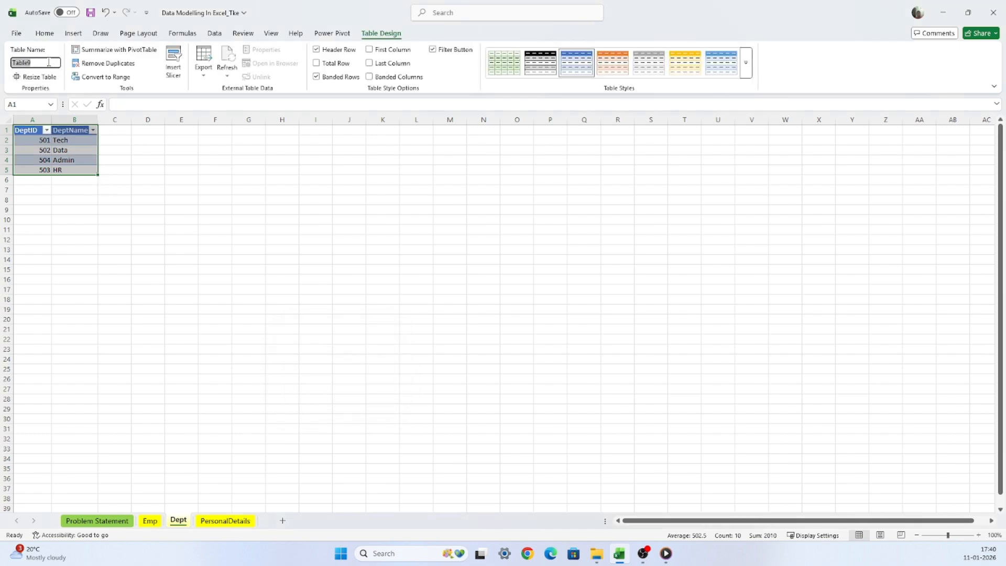
type("Dept")
left_click(205, 260)
Step: Convert range A1:D14 on the PersonalDetails sheet into a table with headers and name it PerDetails
left_click(224, 520)
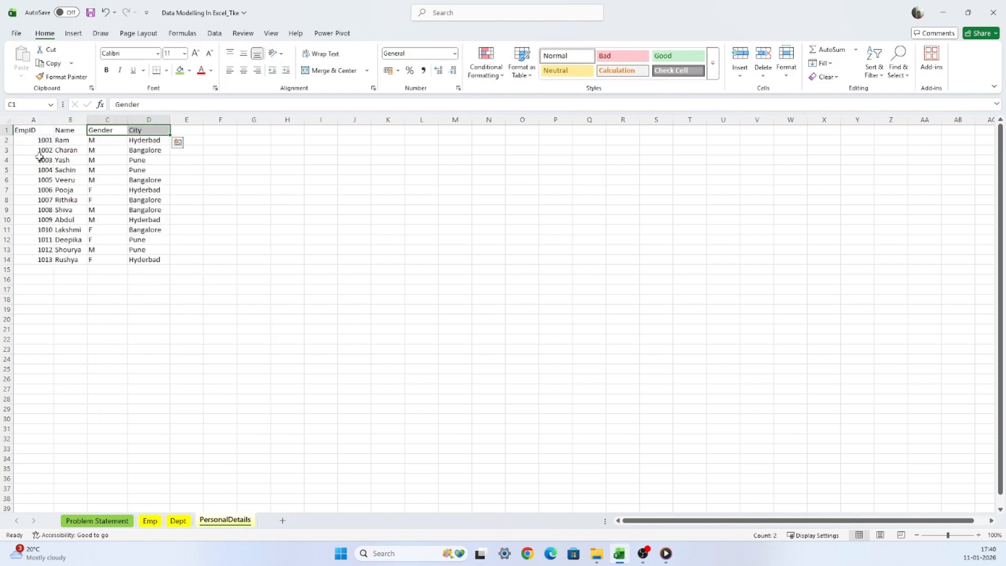
left_click(42, 129)
key("ctrl+a")
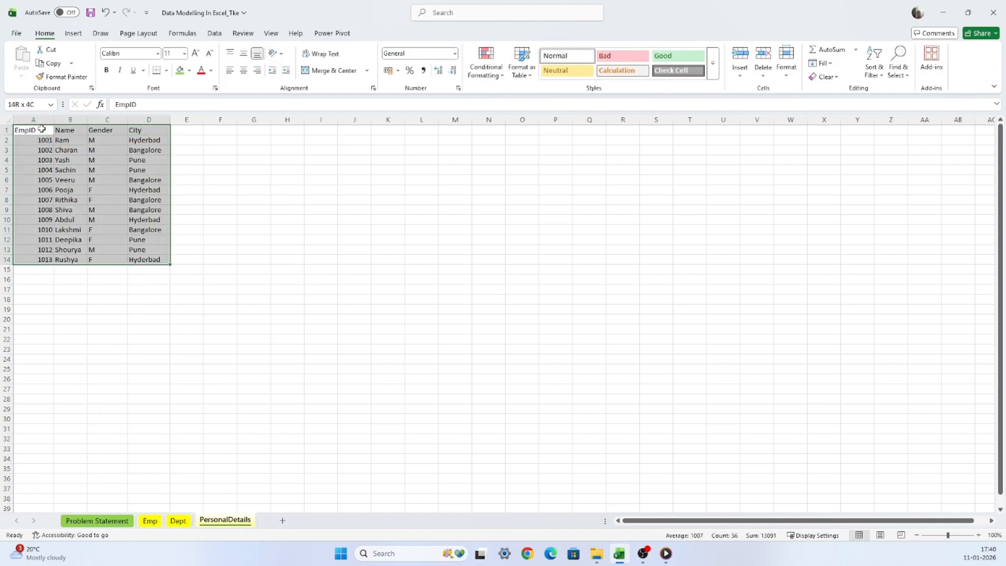
key("ctrl+t")
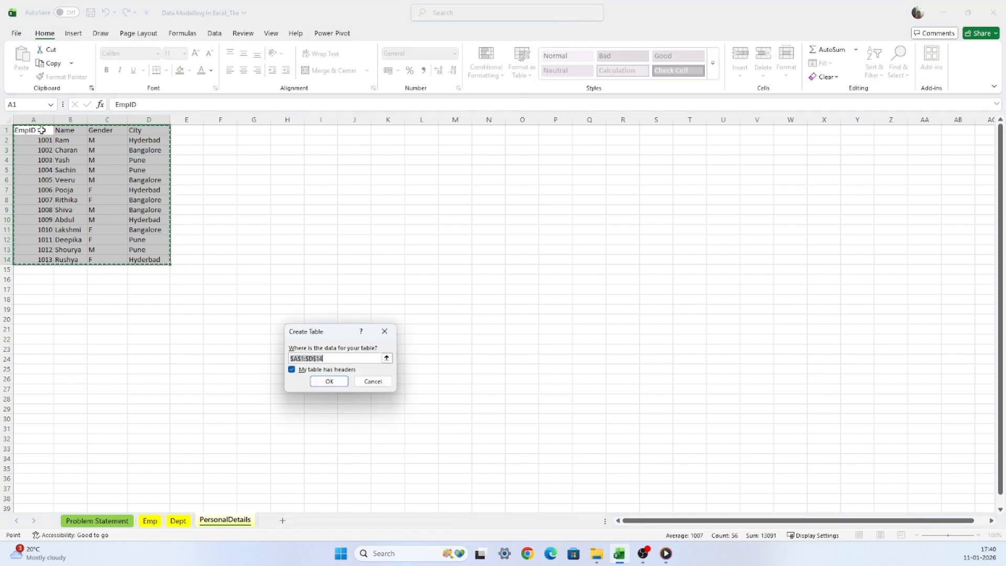
left_click(338, 385)
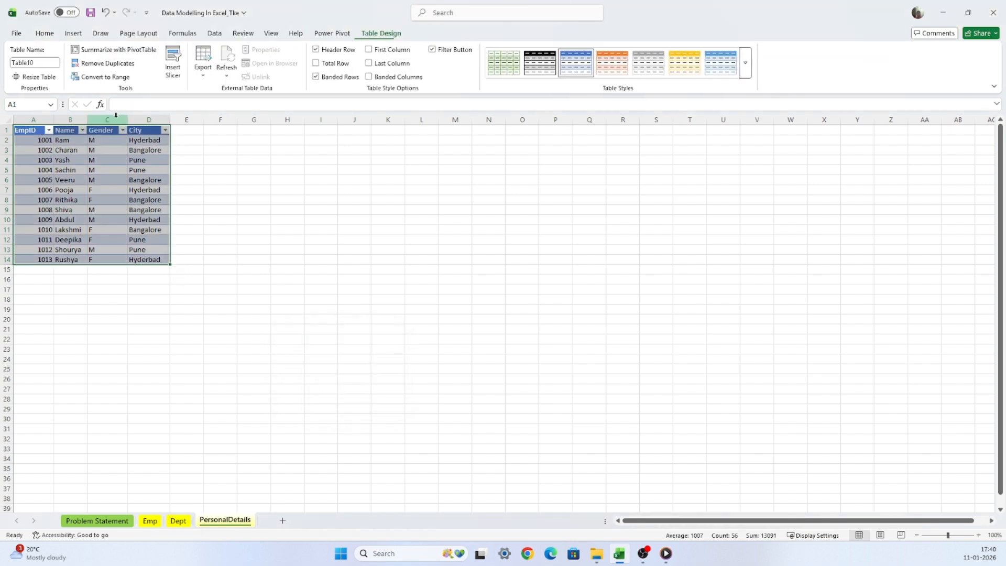
left_click(53, 61)
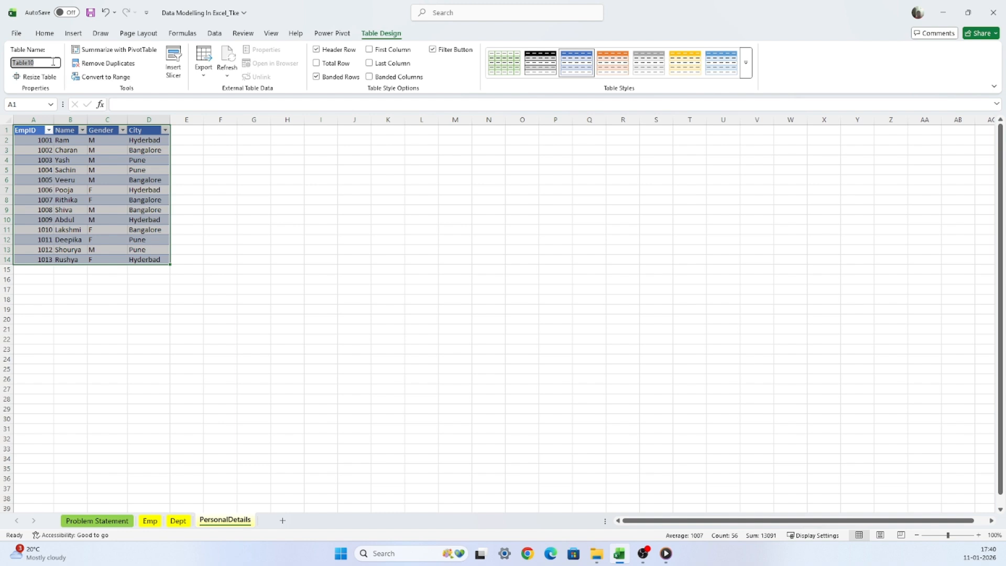
type("PerDetails")
left_click(273, 314)
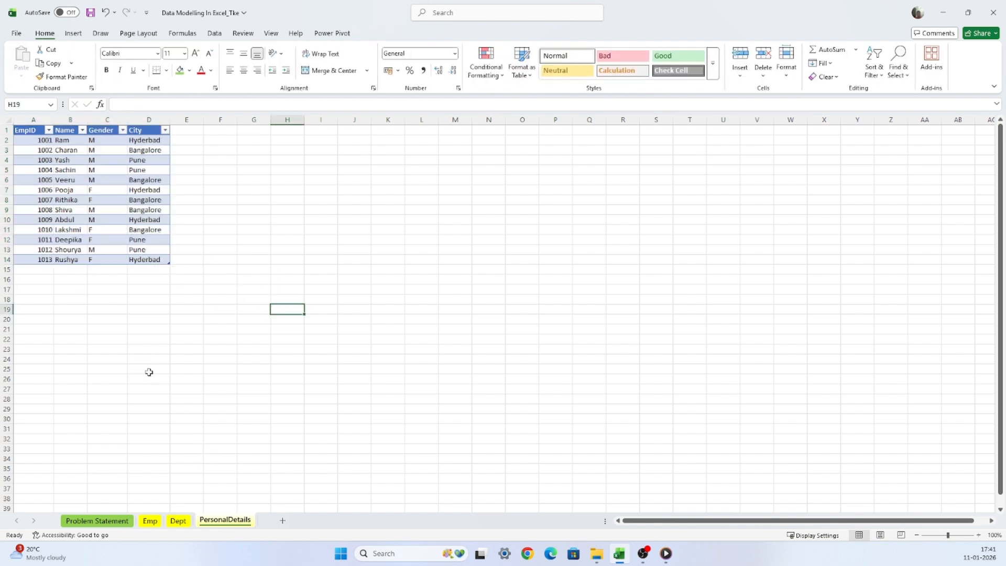
Step: Create a PivotTable from the Emp table on a new worksheet, adding its data to the Data Model
left_click(151, 521)
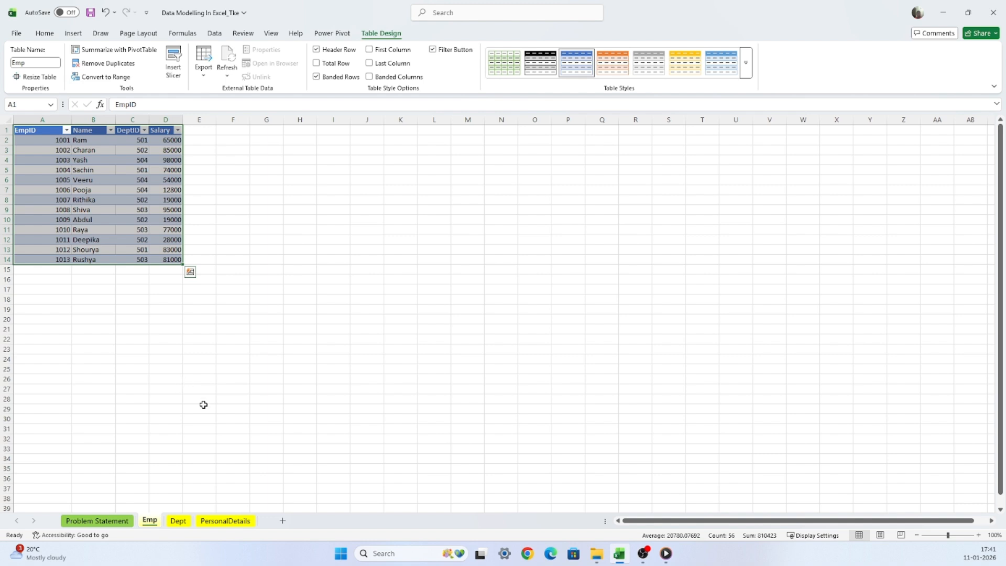
left_click(215, 363)
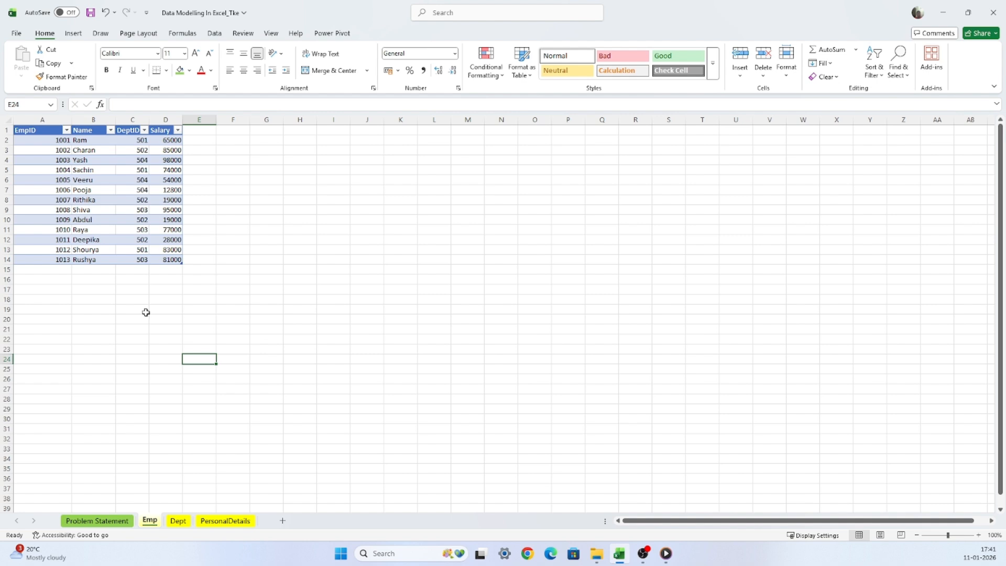
left_click(46, 131)
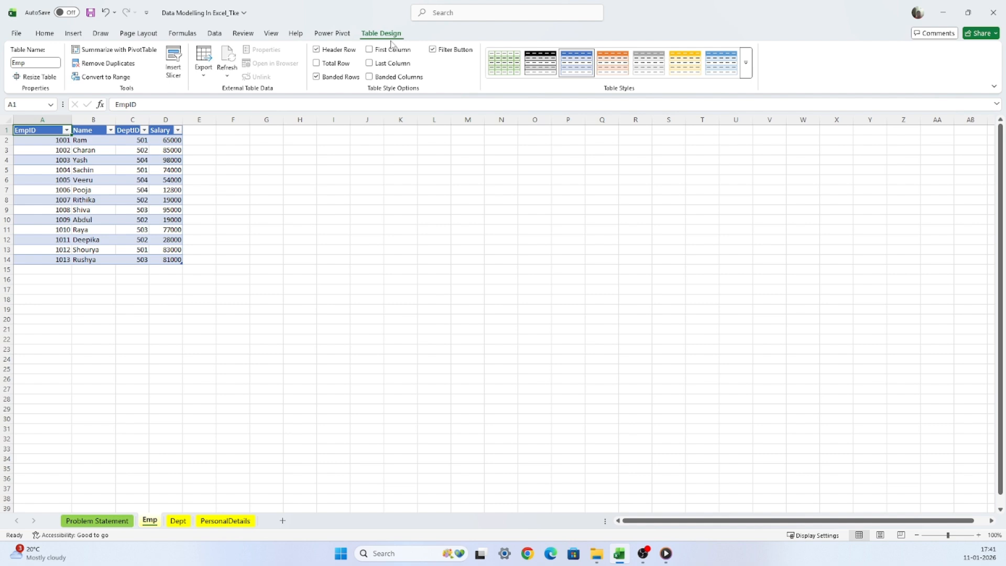
left_click(113, 49)
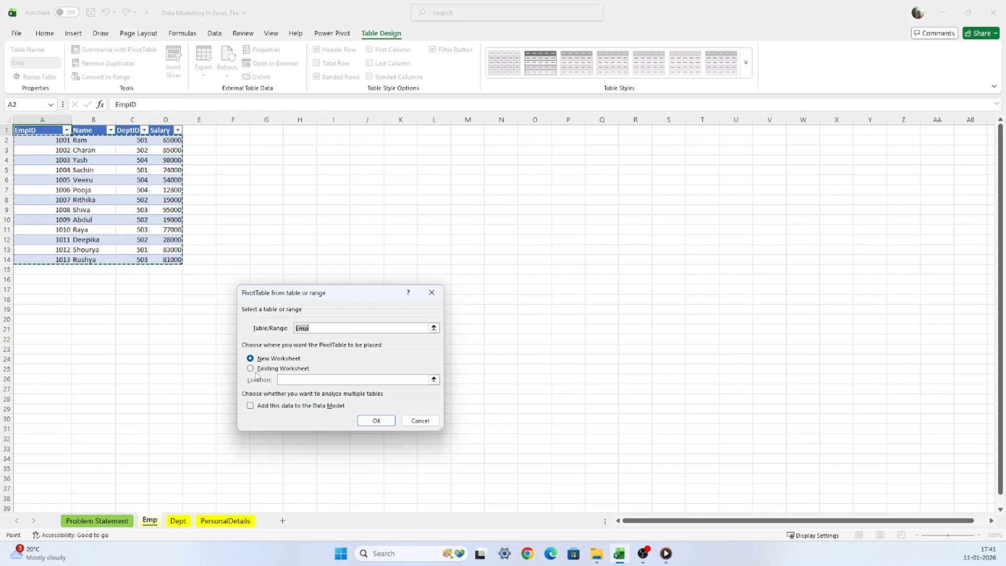
left_click(251, 406)
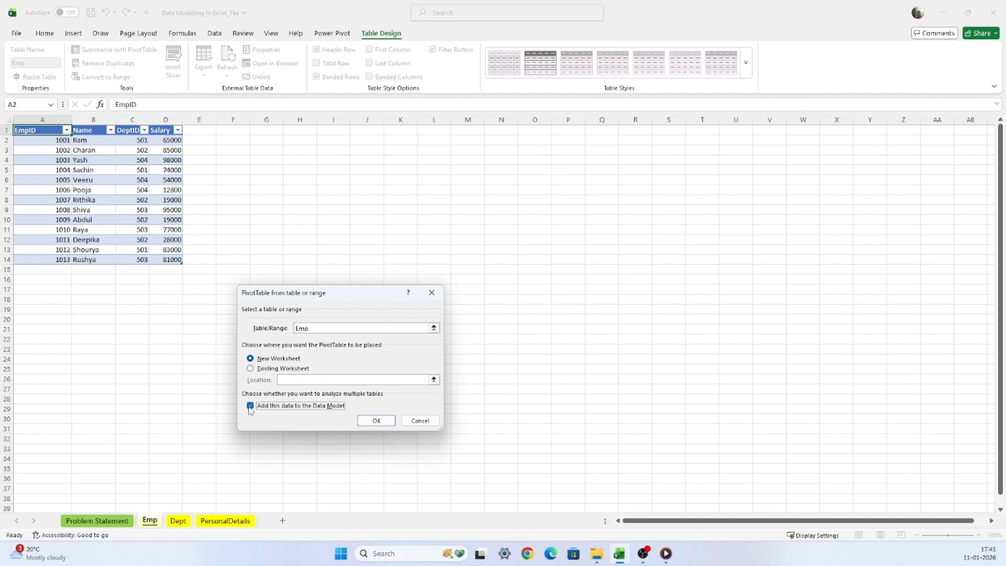
left_click(376, 420)
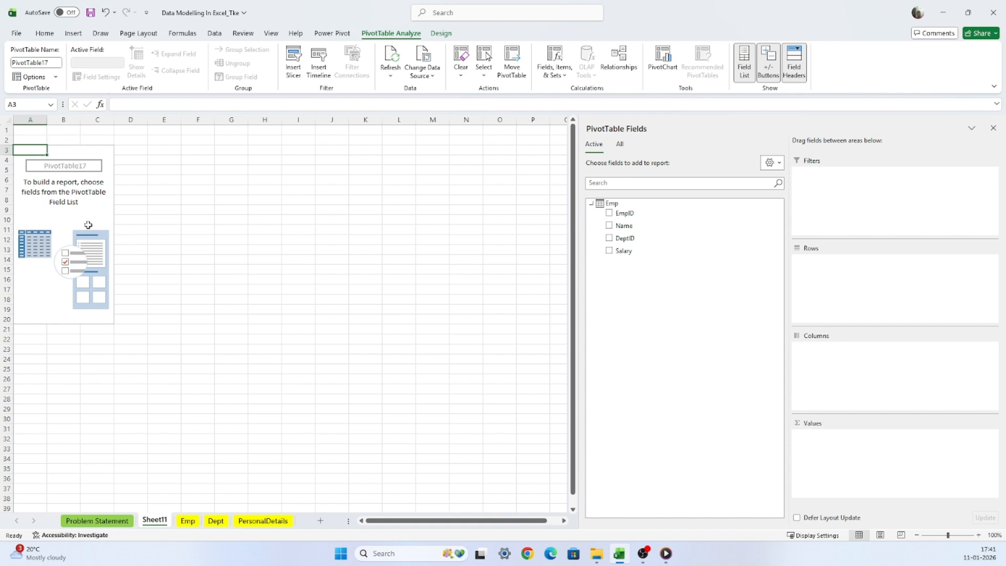
Step: Create a PivotTable from the Dept table at cell F3 of Sheet11, adding its data to the Data Model
left_click(187, 521)
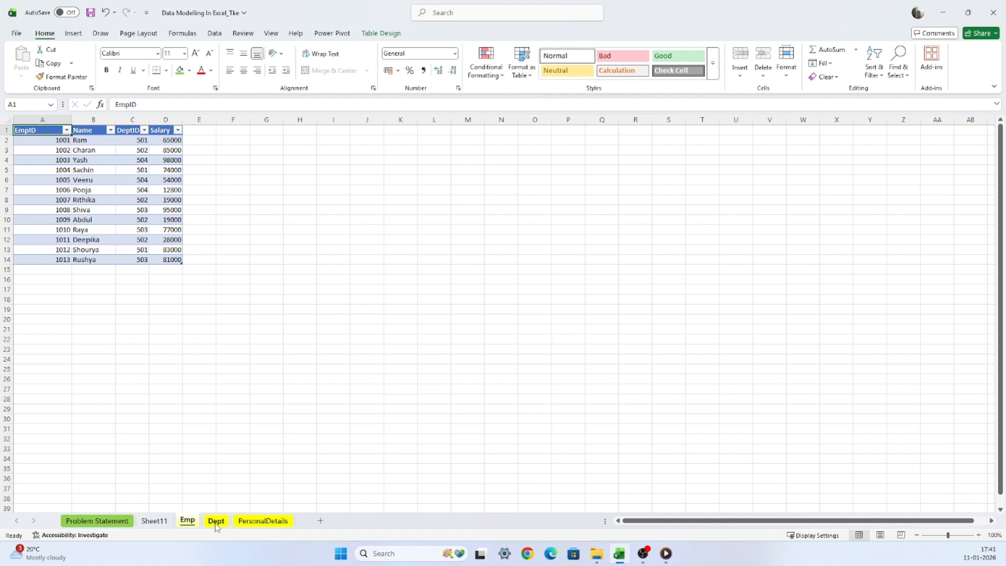
left_click(216, 521)
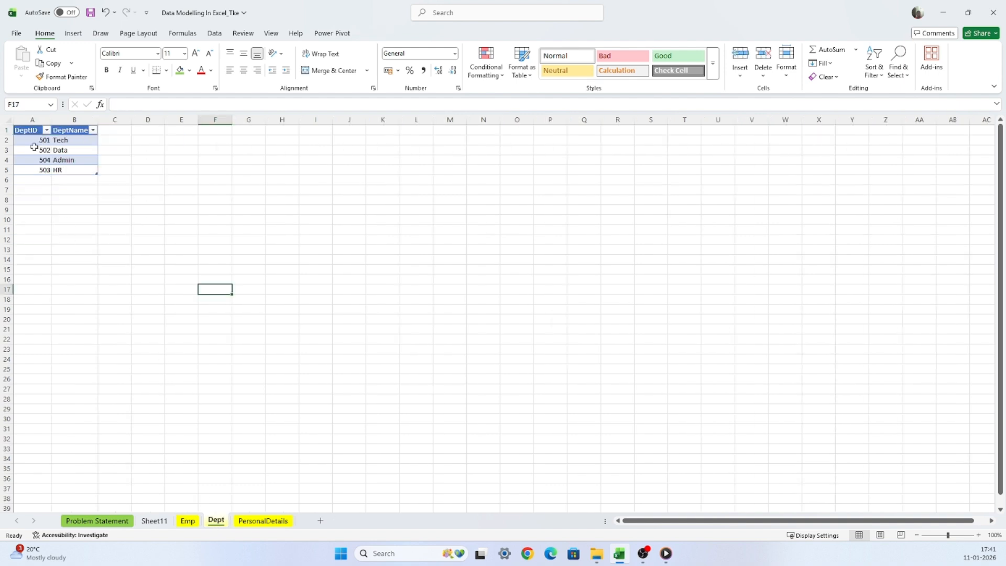
left_click(33, 139)
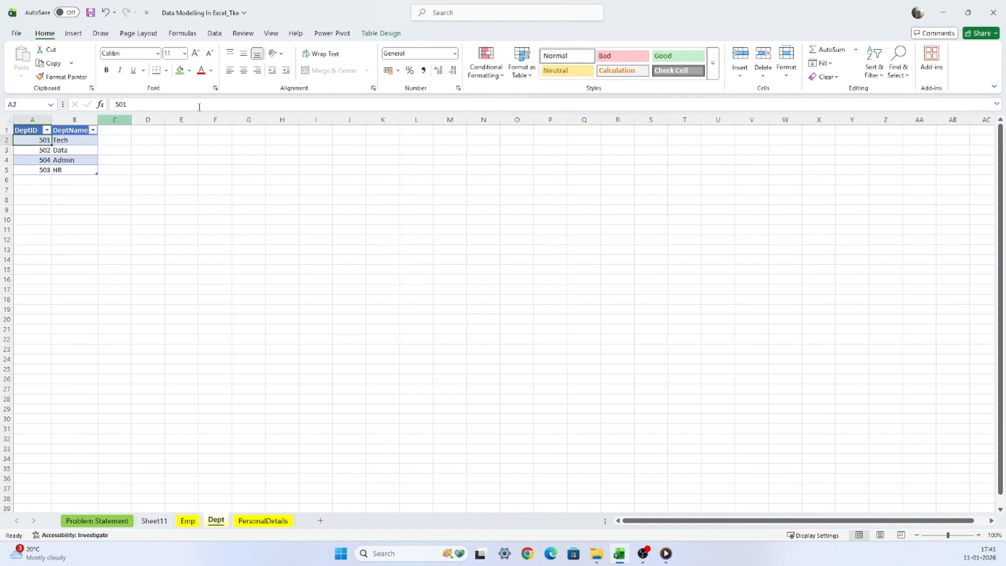
left_click(374, 35)
left_click(118, 49)
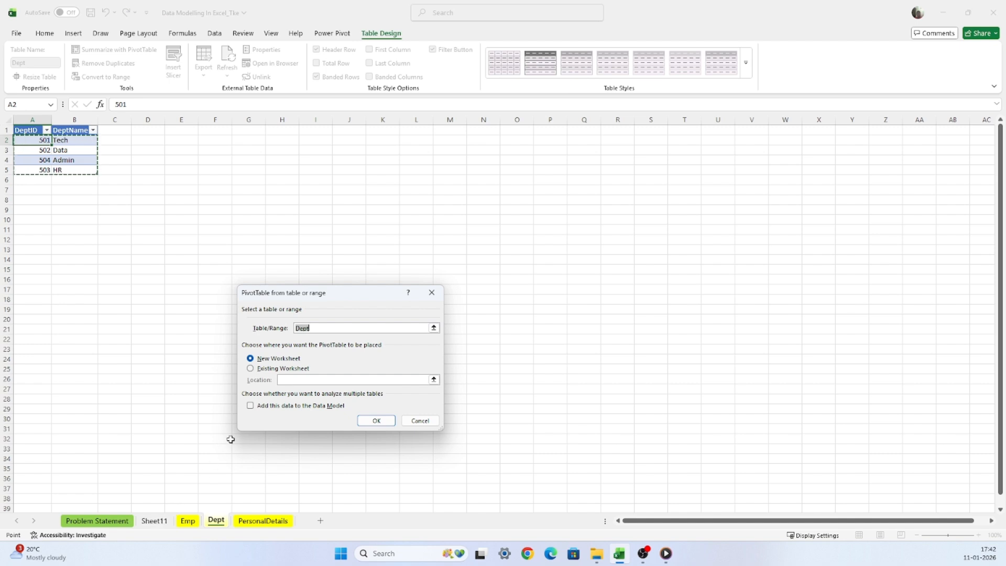
left_click(250, 369)
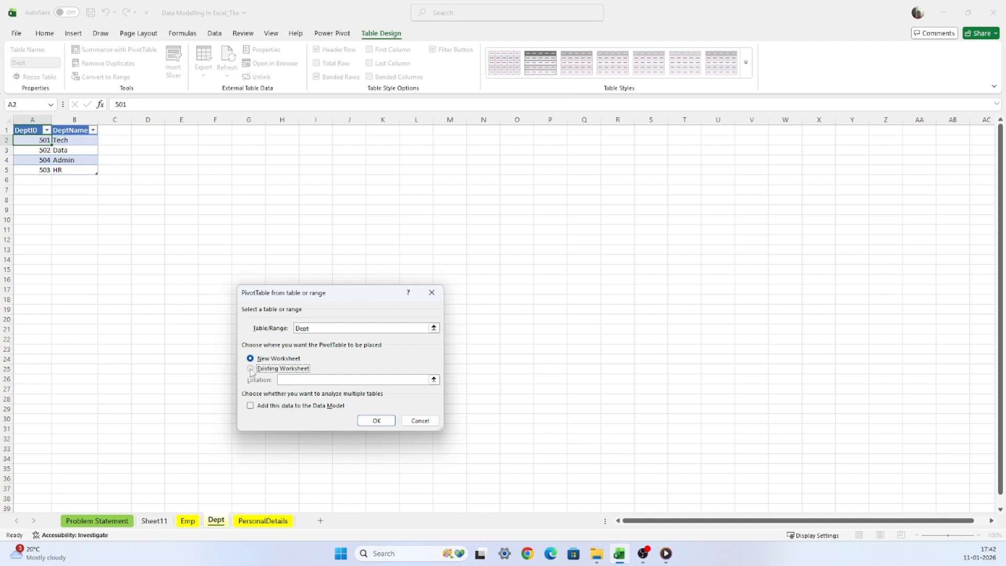
left_click(153, 520)
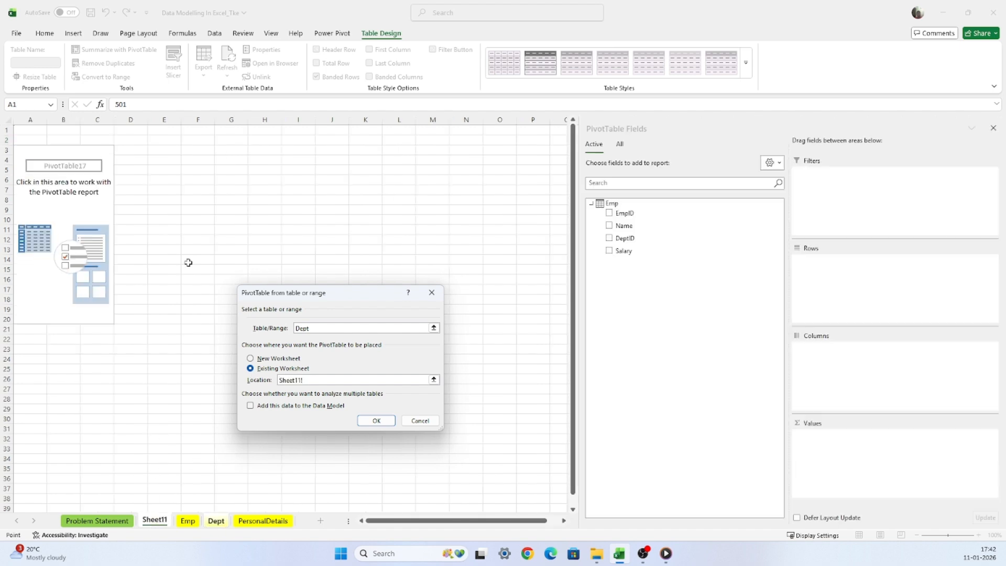
left_click(197, 150)
left_click(251, 406)
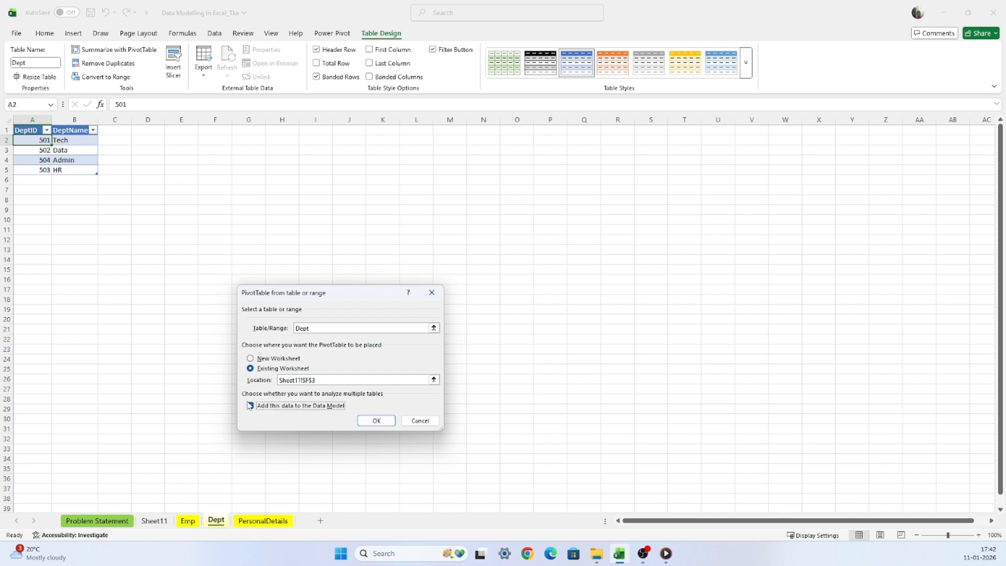
left_click(376, 421)
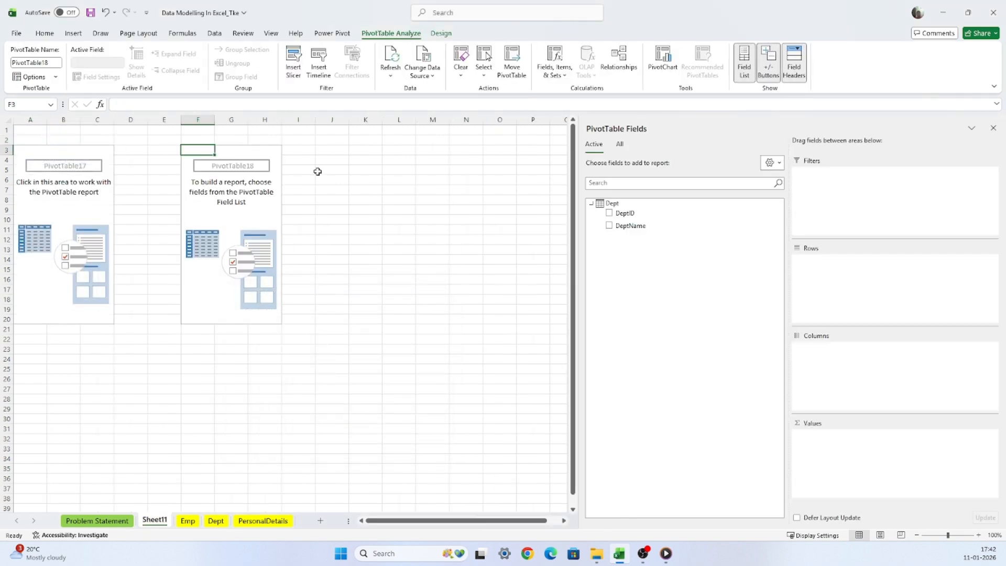
Step: Create a PivotTable from the PerDetails table at cell K3 of Sheet11, adding its data to the Data Model
left_click(377, 145)
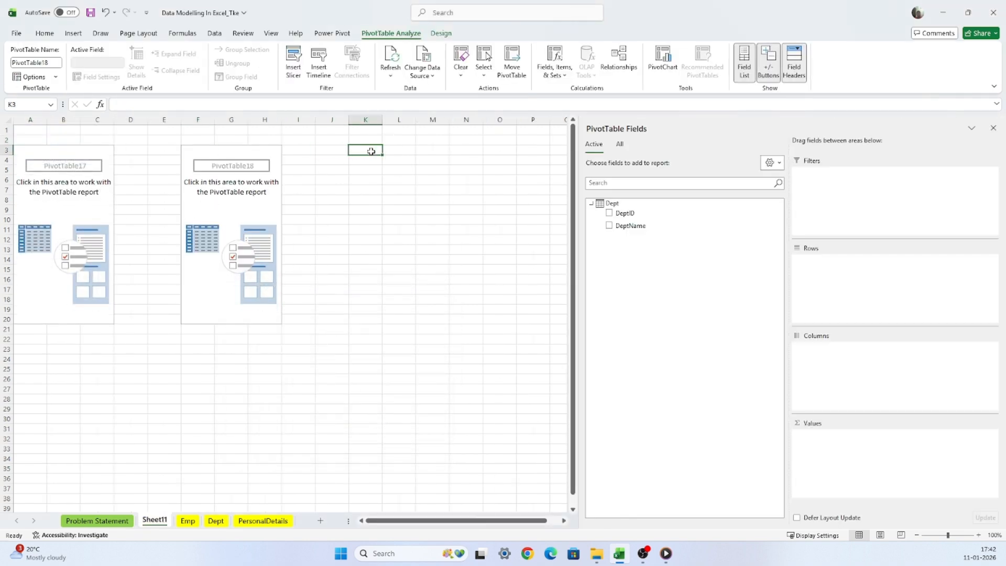
left_click(240, 524)
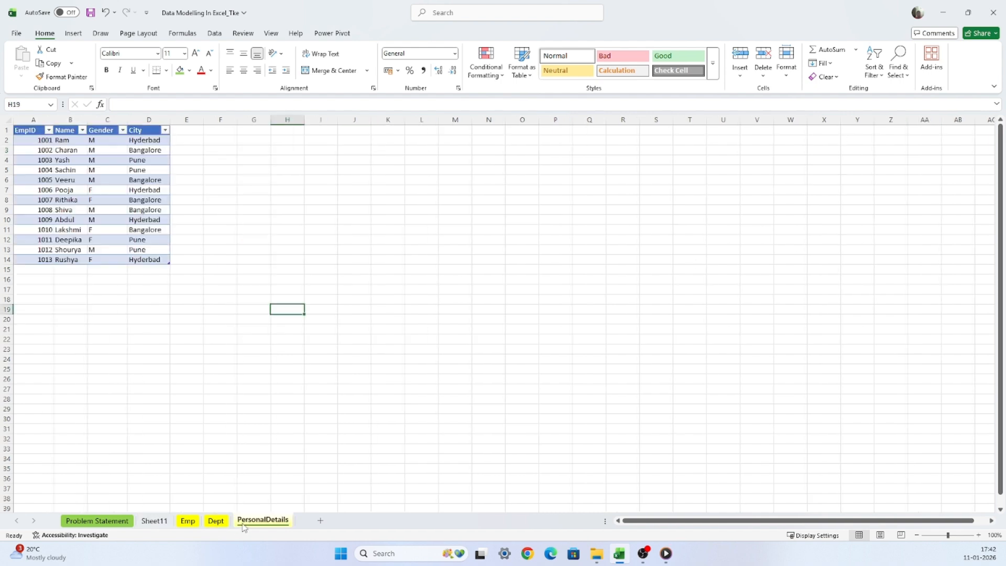
left_click(65, 159)
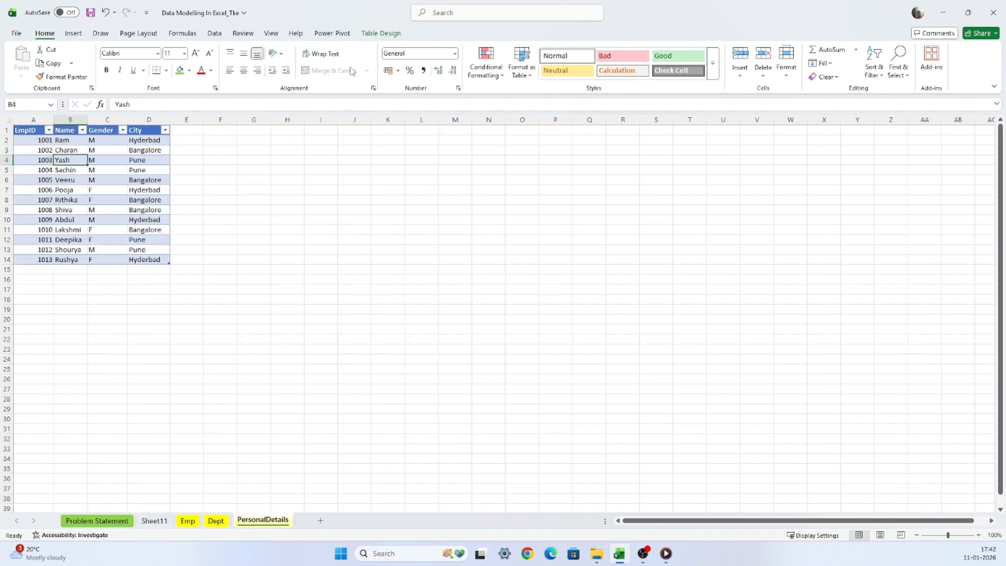
left_click(373, 33)
left_click(121, 50)
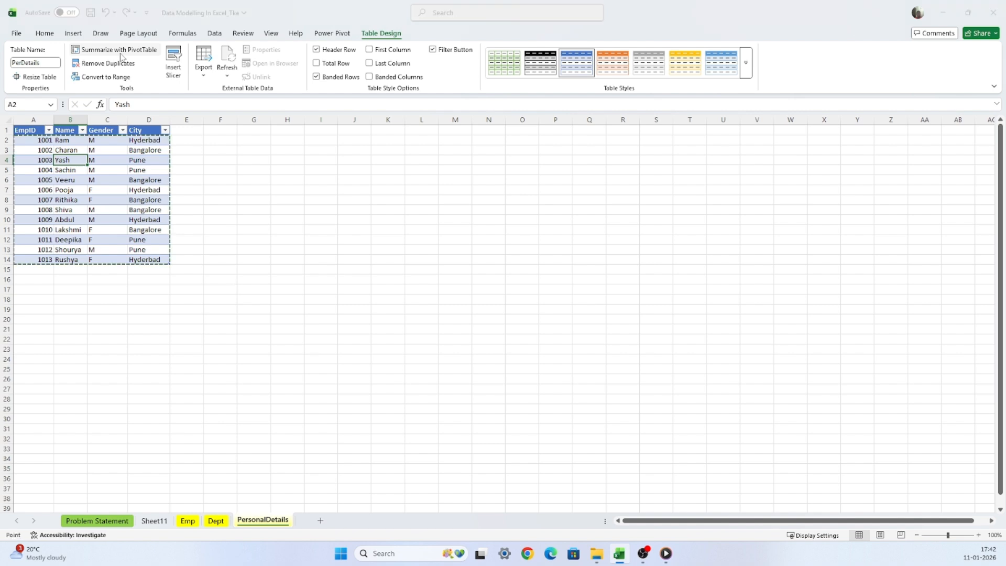
left_click(250, 369)
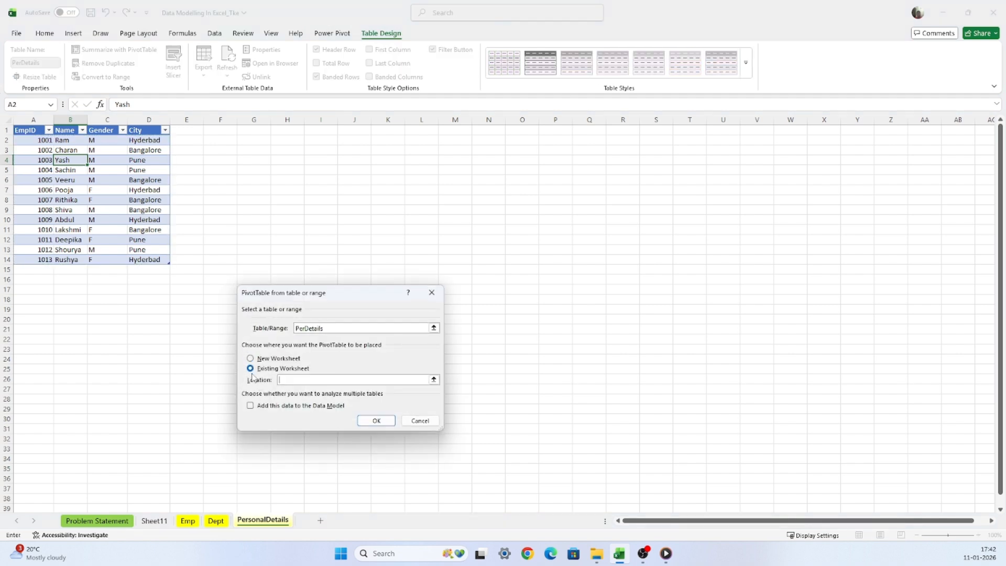
left_click(161, 521)
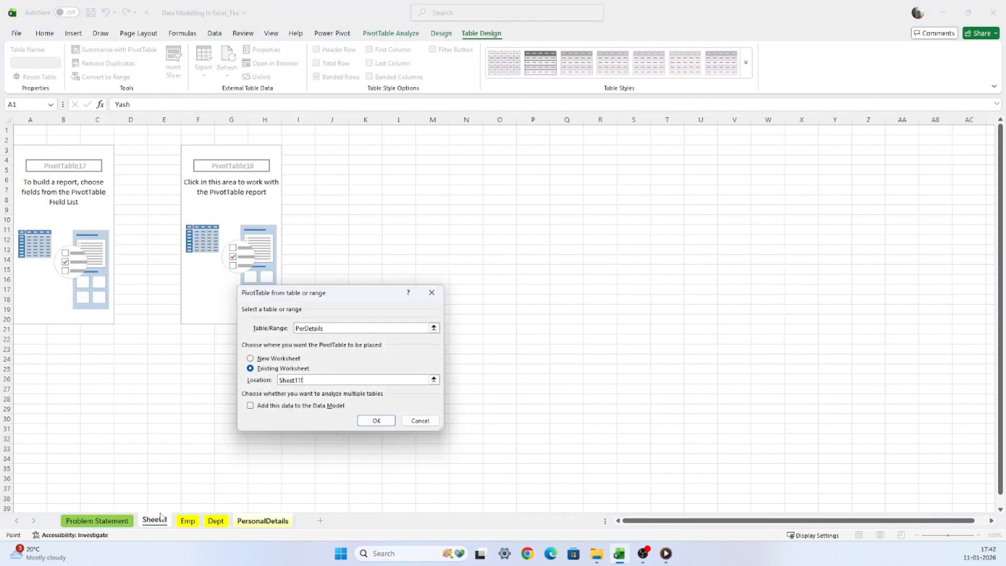
left_click(360, 149)
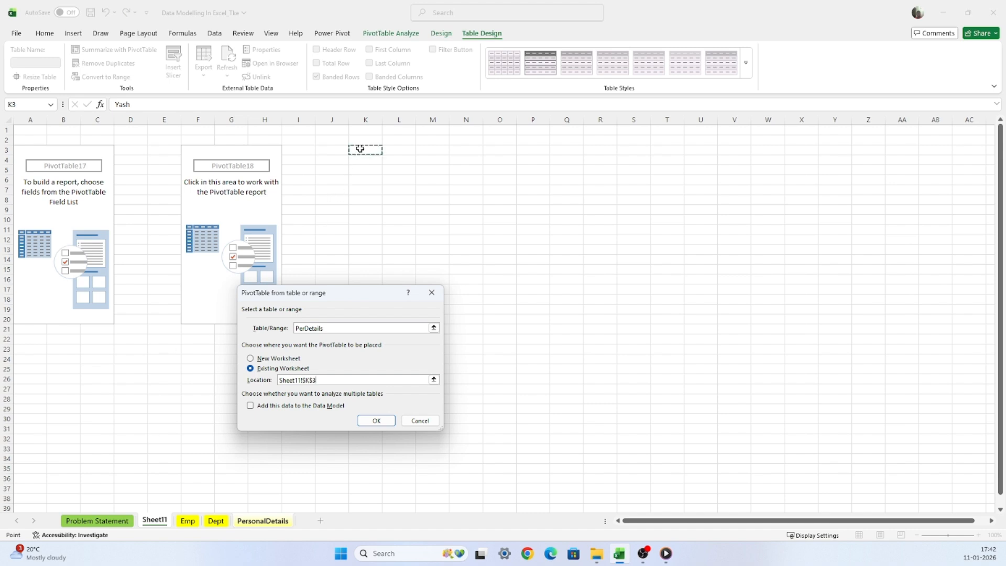
left_click(250, 407)
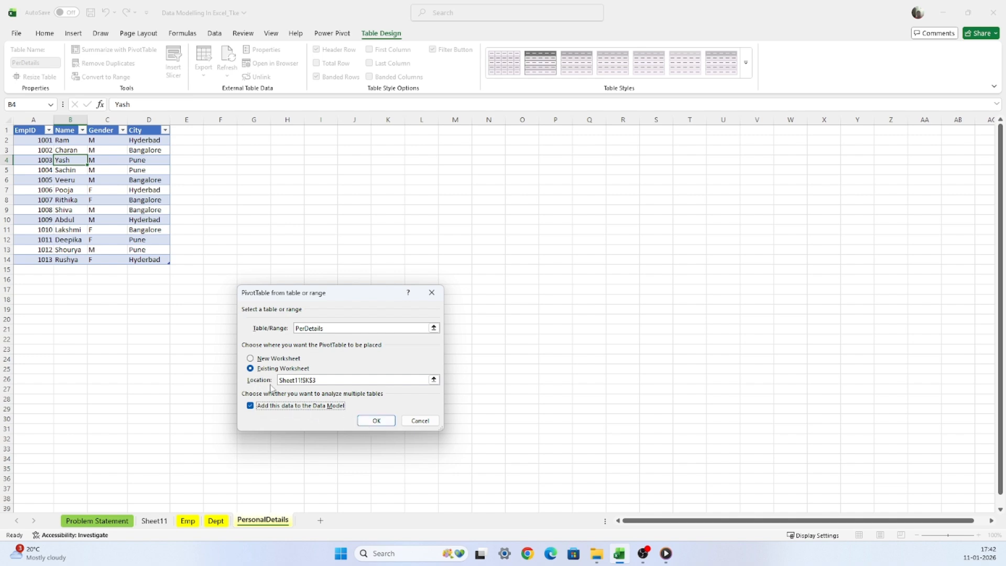
left_click(366, 420)
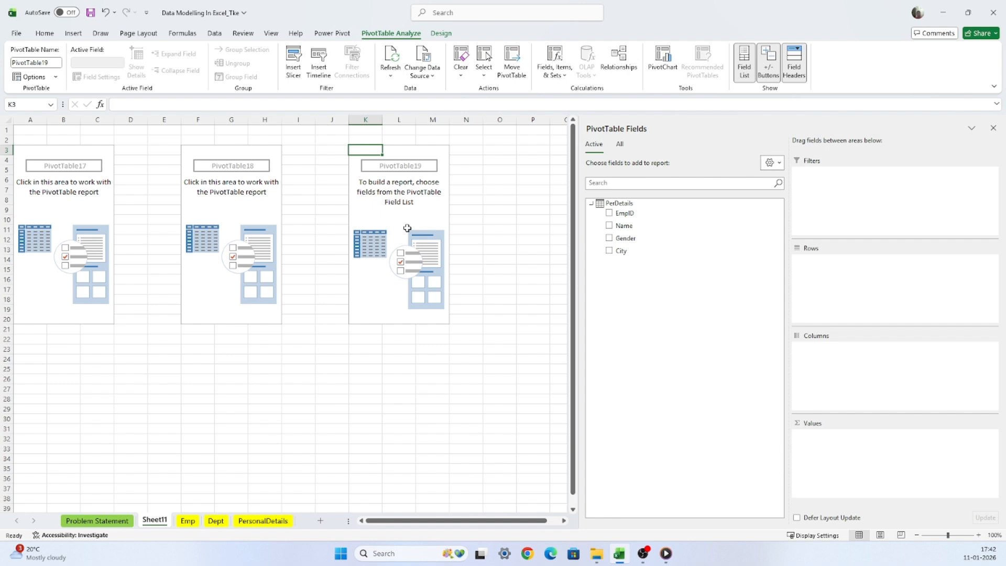
Step: Show all Data Model tables in the PivotTable field list and expand the fields of Dept, Emp and PerDetails
left_click(620, 146)
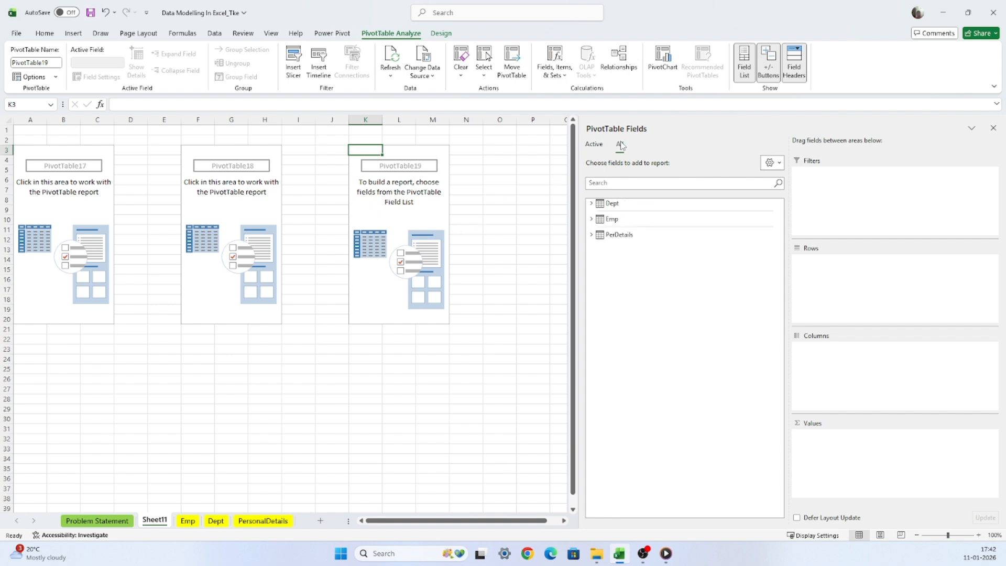
left_click(592, 203)
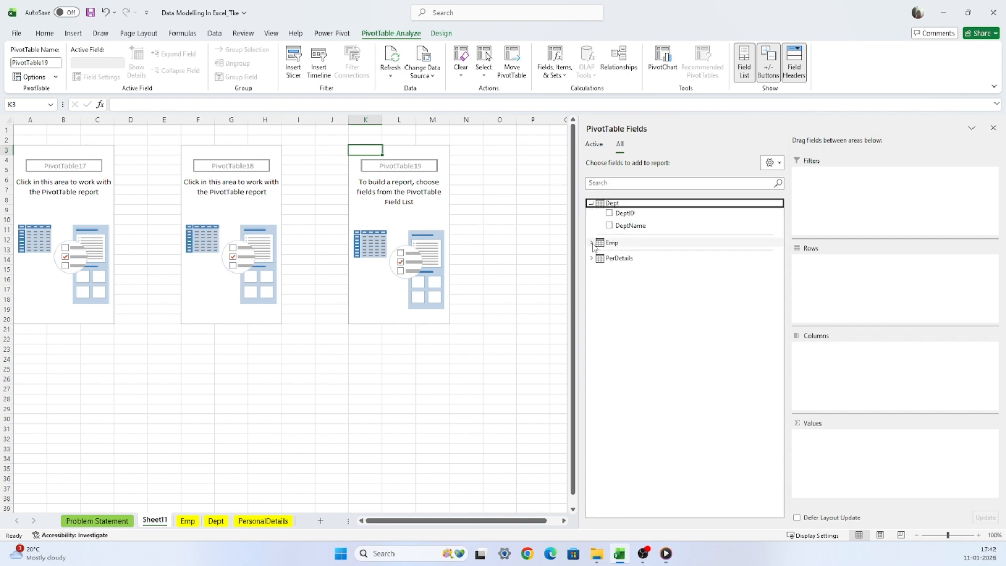
left_click(592, 243)
left_click(590, 307)
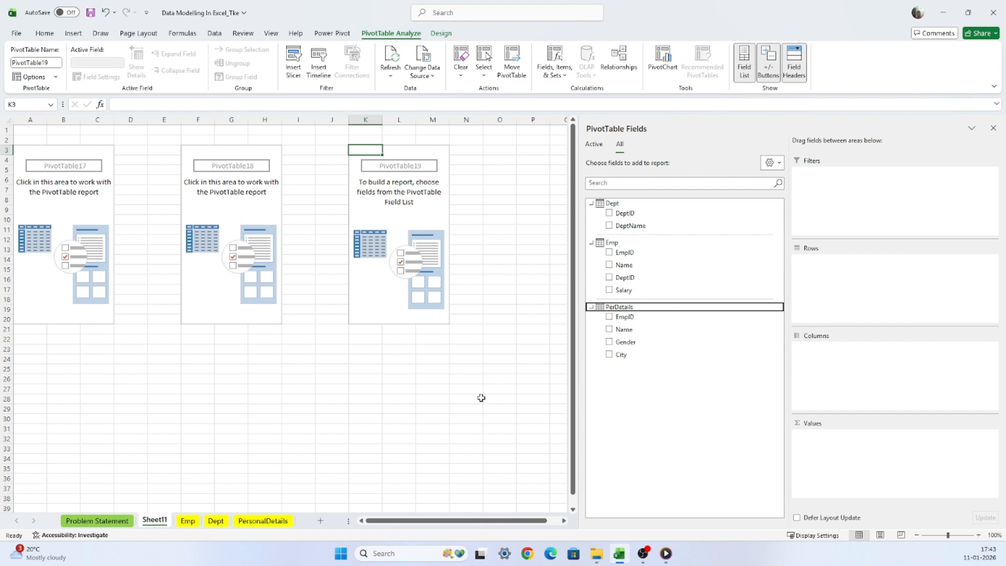
Step: Open the workbook's Data Model in Power Pivot and show its tables as a diagram
left_click(393, 402)
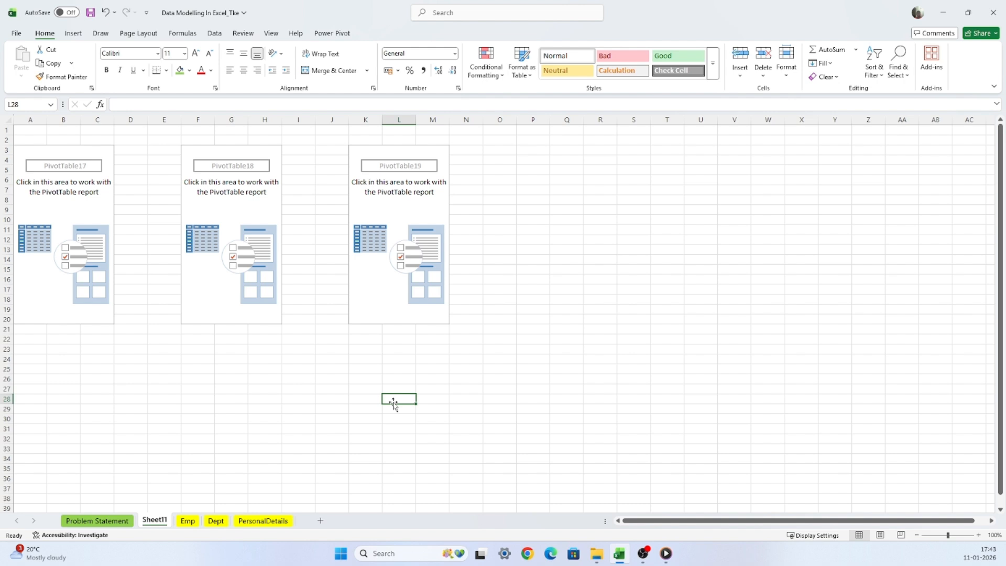
left_click(214, 33)
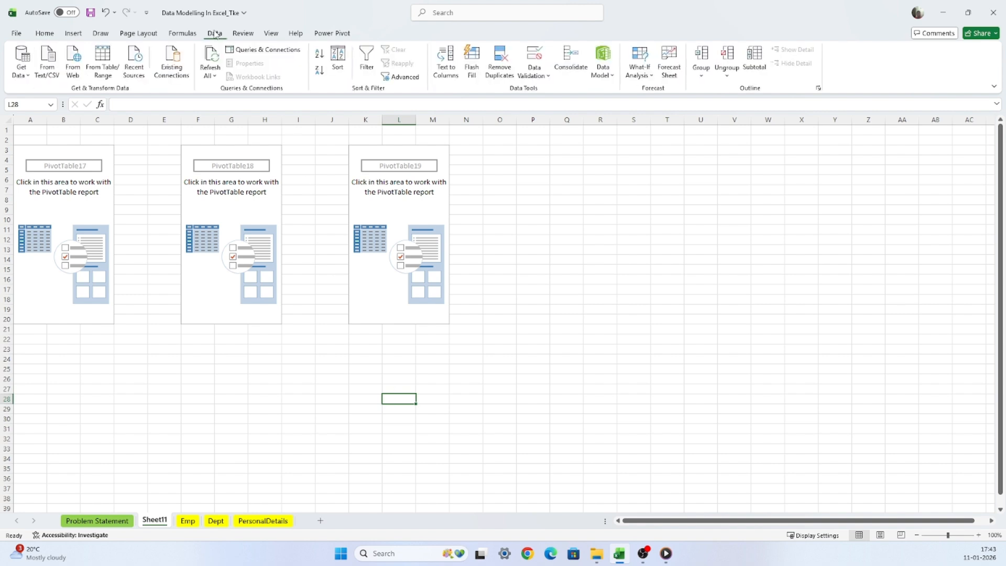
left_click(608, 67)
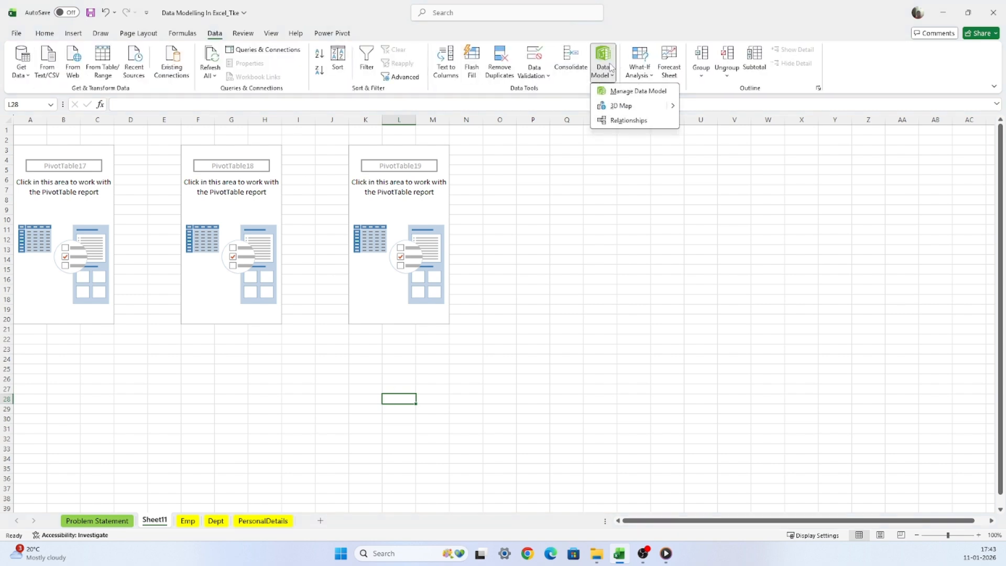
left_click(632, 92)
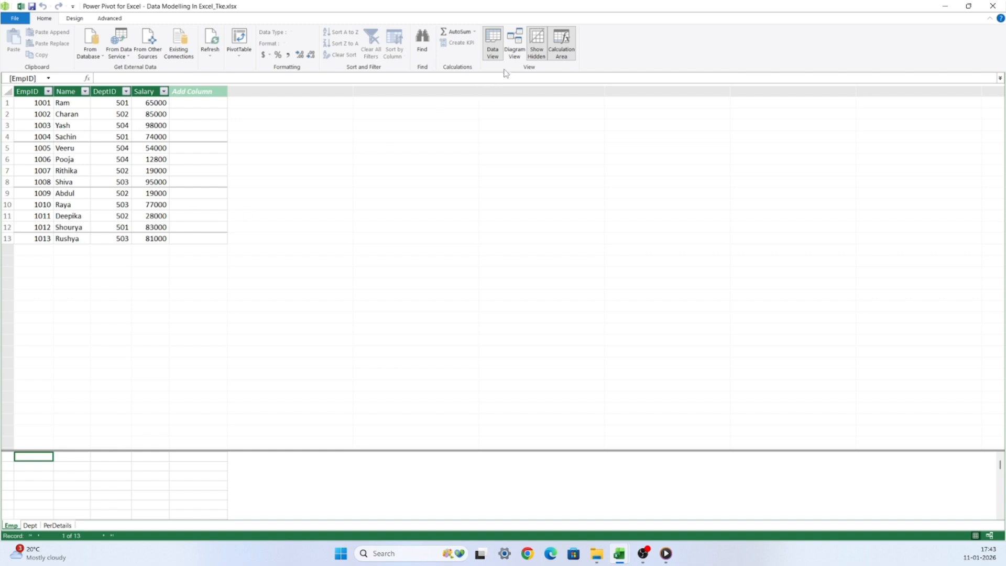
left_click(515, 46)
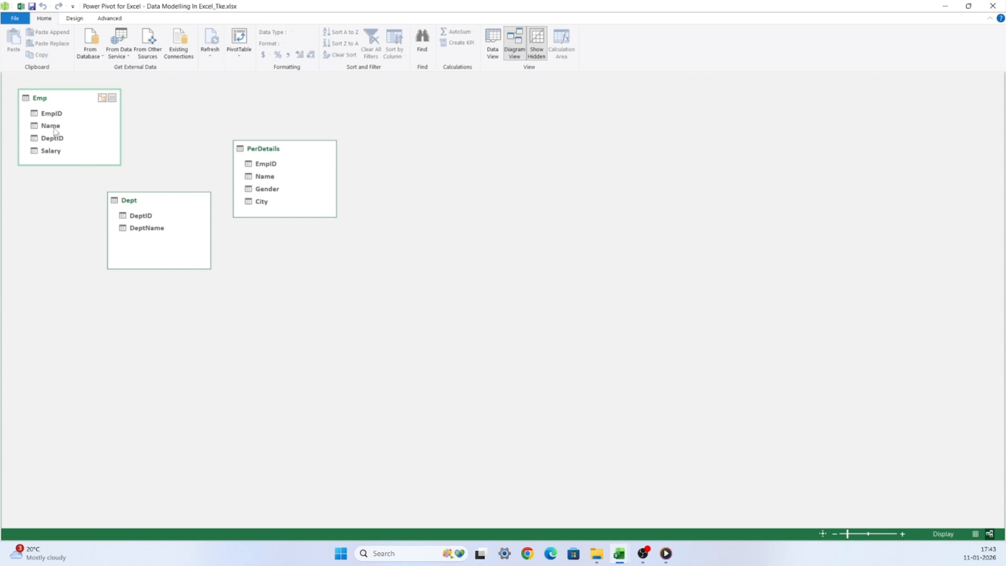
Step: Arrange the diagram with PerDetails above Dept and the Emp table to the left of both
left_click_drag(56, 98, 56, 98)
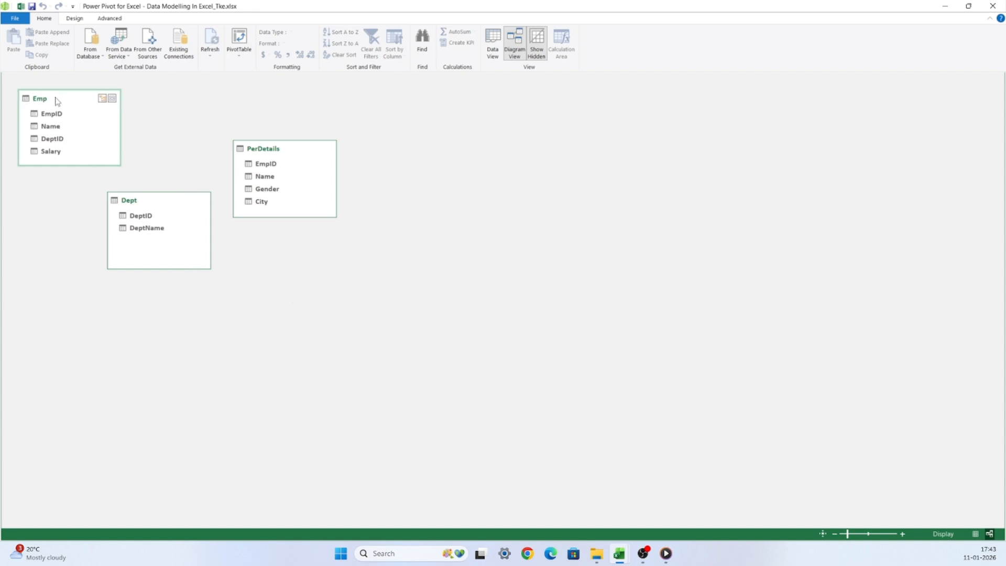
left_click_drag(291, 148, 291, 97)
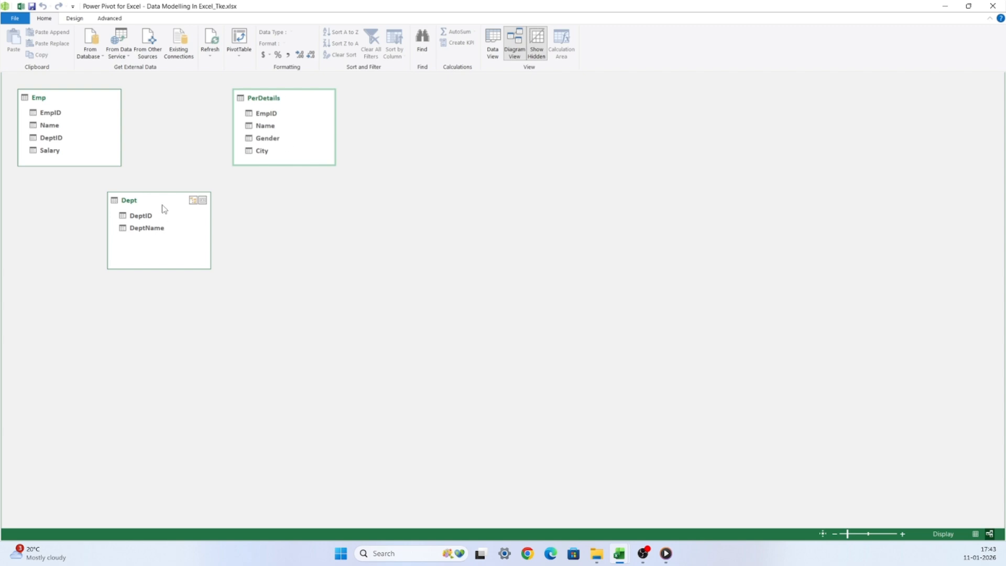
left_click_drag(179, 205, 345, 230)
left_click_drag(58, 99, 72, 170)
left_click_drag(328, 227, 290, 239)
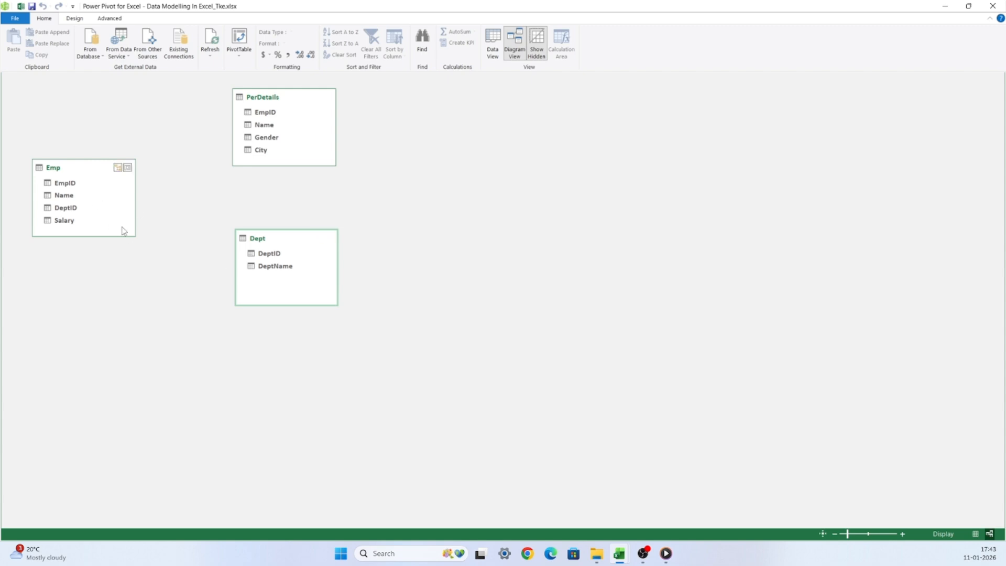
Step: Create a relationship between DeptID in the Emp table and DeptID in the Dept table
left_click(268, 253)
left_click(76, 209)
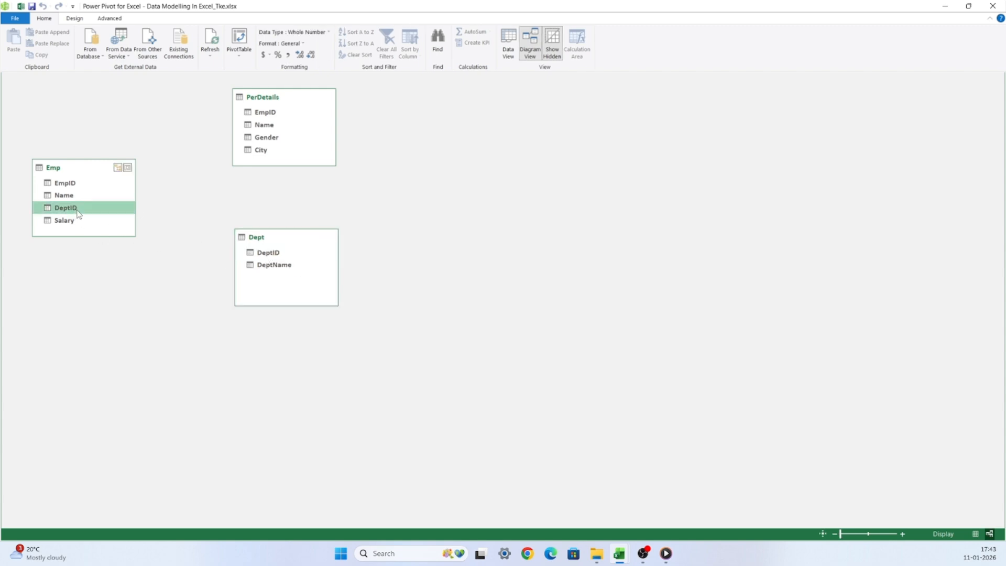
left_click_drag(93, 209, 250, 248)
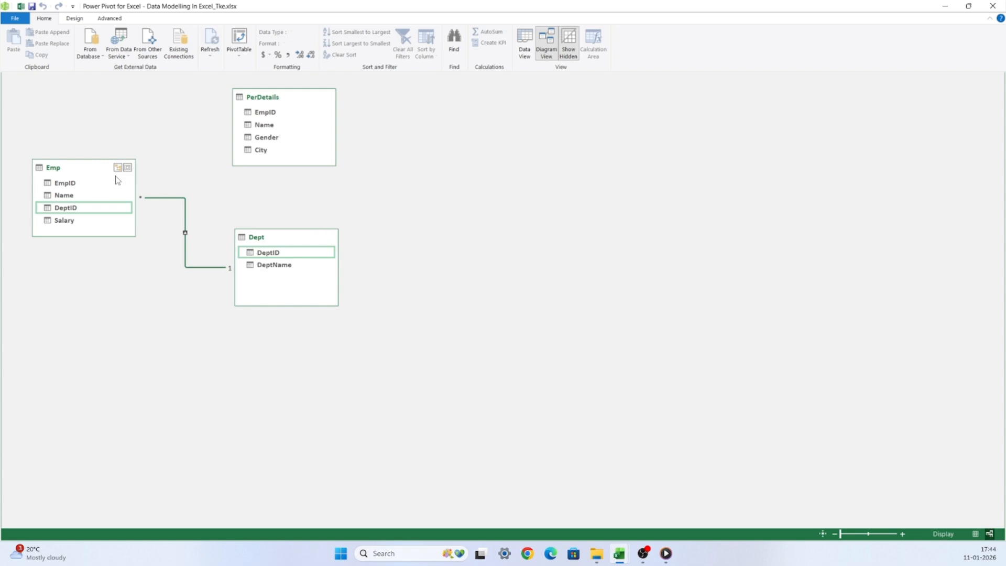
Step: Create a relationship between EmpID in the Emp table and EmpID in the PerDetails table
left_click(97, 188)
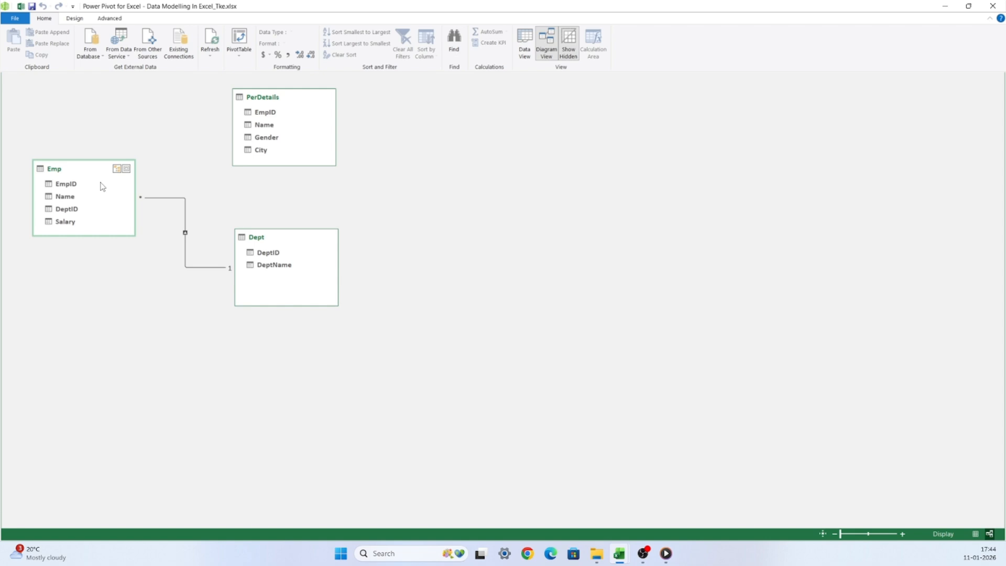
left_click(79, 184)
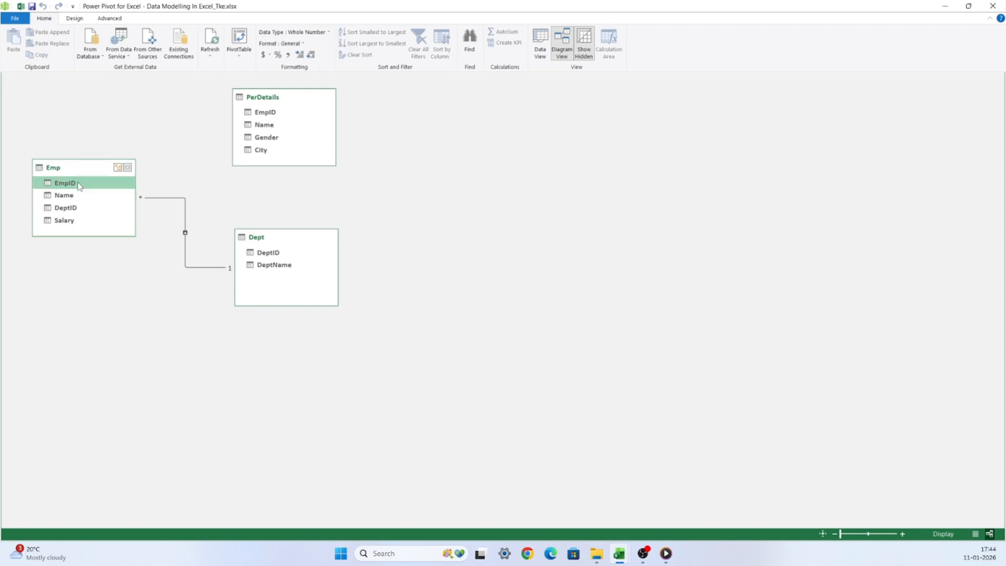
left_click_drag(114, 185, 251, 122)
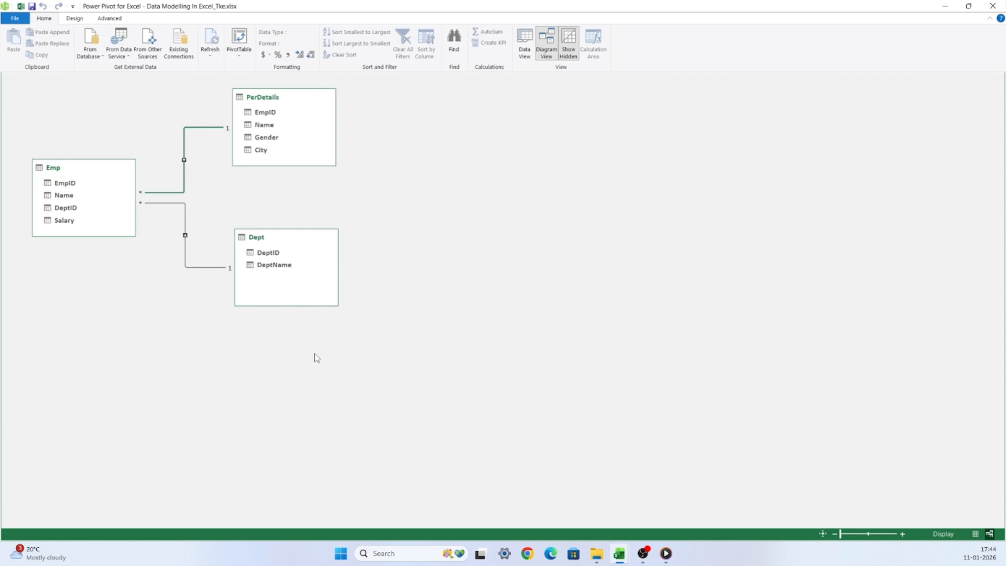
Step: Save the Data Model relationships and return to the Problem Statement sheet of the Excel workbook
left_click(32, 7)
left_click(993, 6)
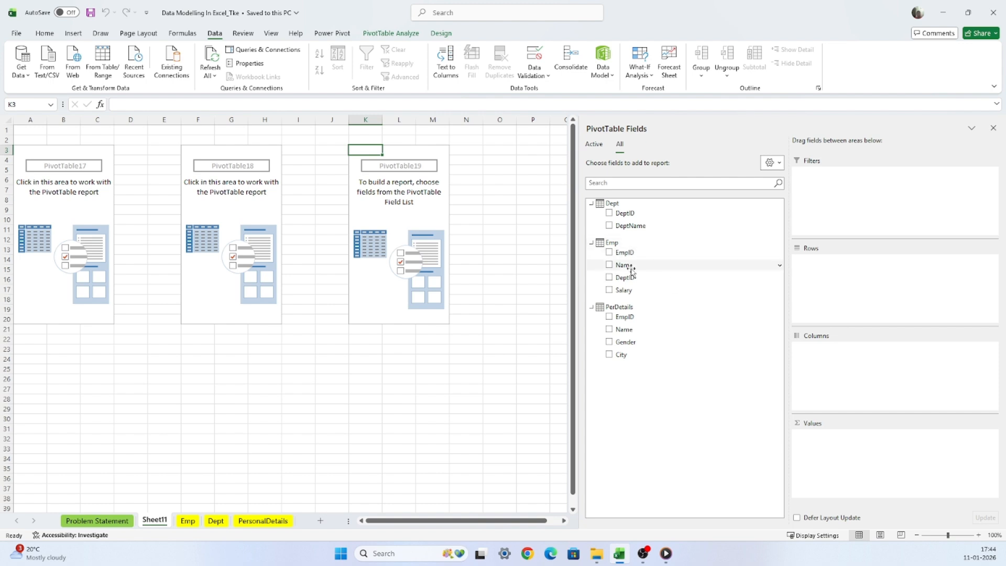
left_click(105, 520)
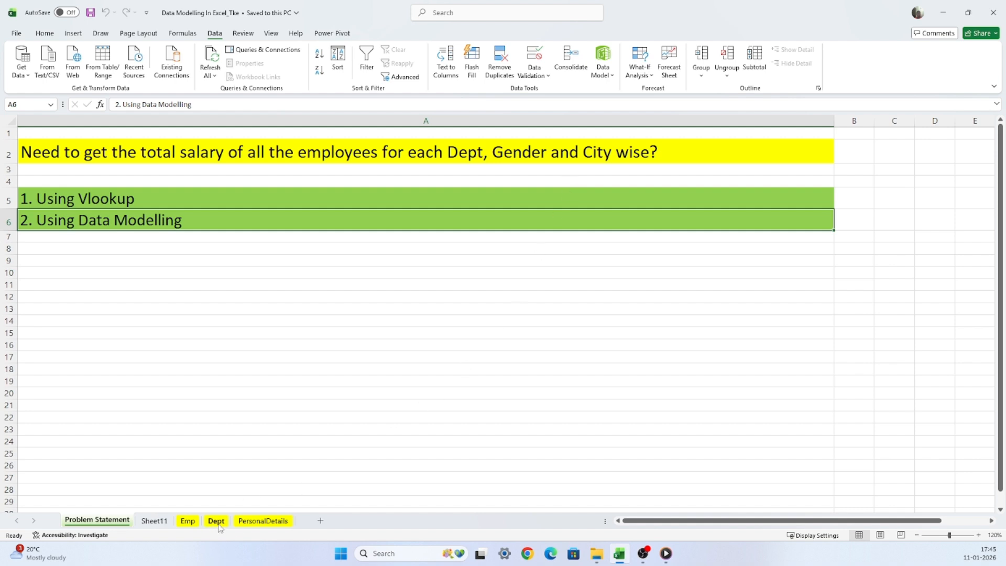
Step: Fill the empty PivotTable at K3 on Sheet11 with Gender and City as rows, DeptName as columns and the sum of Salary as values
left_click(169, 526)
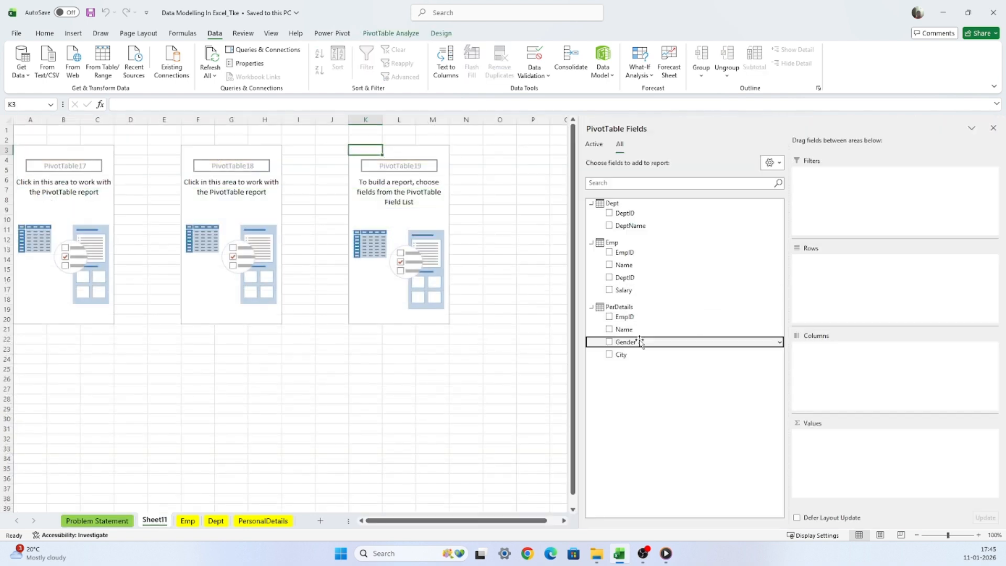
left_click_drag(634, 355, 842, 287)
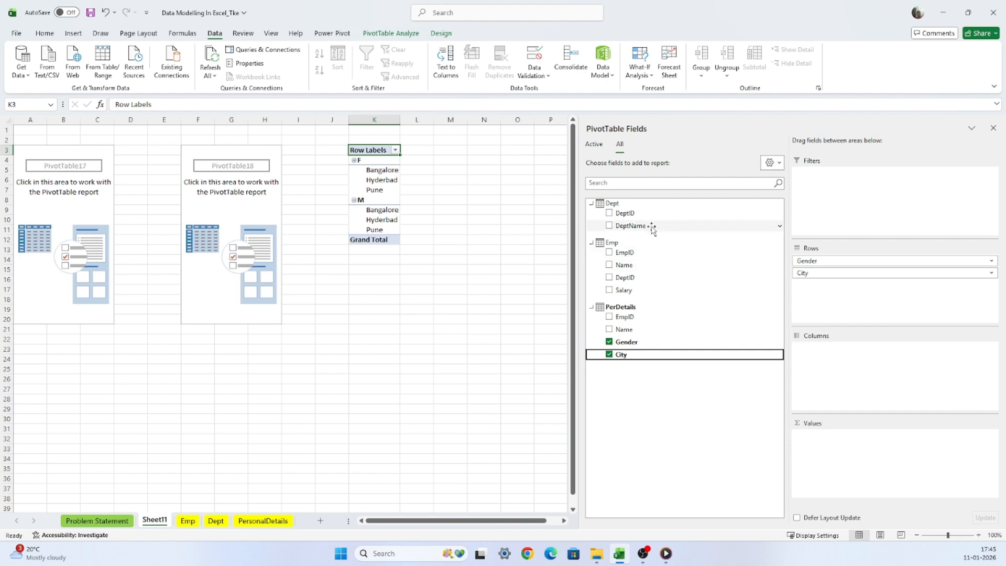
left_click_drag(653, 230, 898, 359)
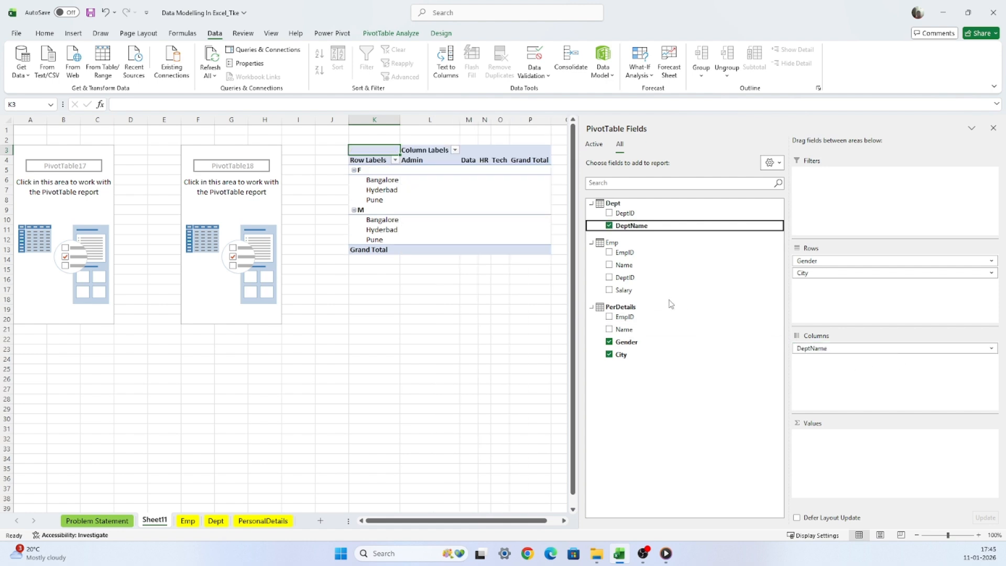
left_click_drag(640, 290, 855, 458)
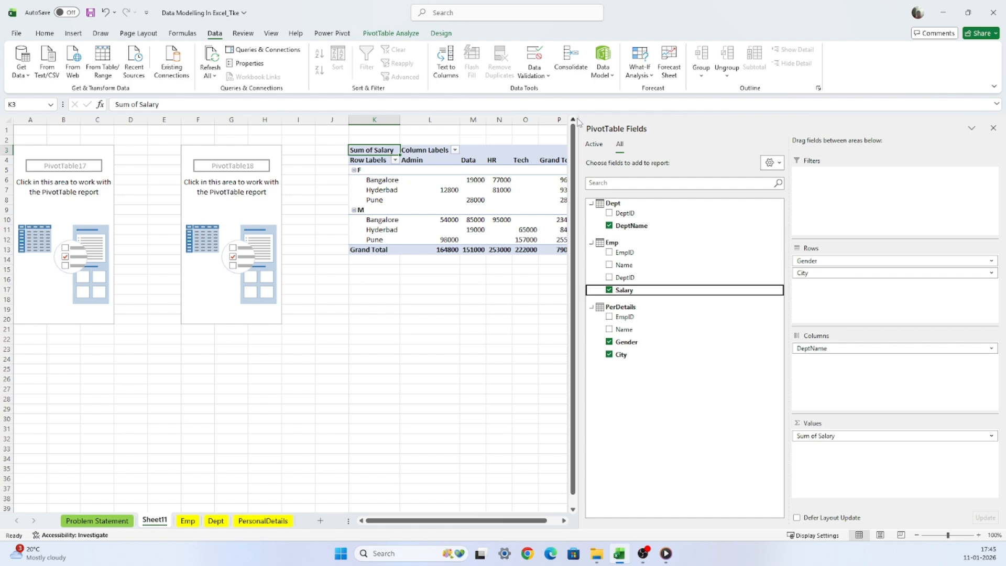
left_click_drag(580, 120, 735, 133)
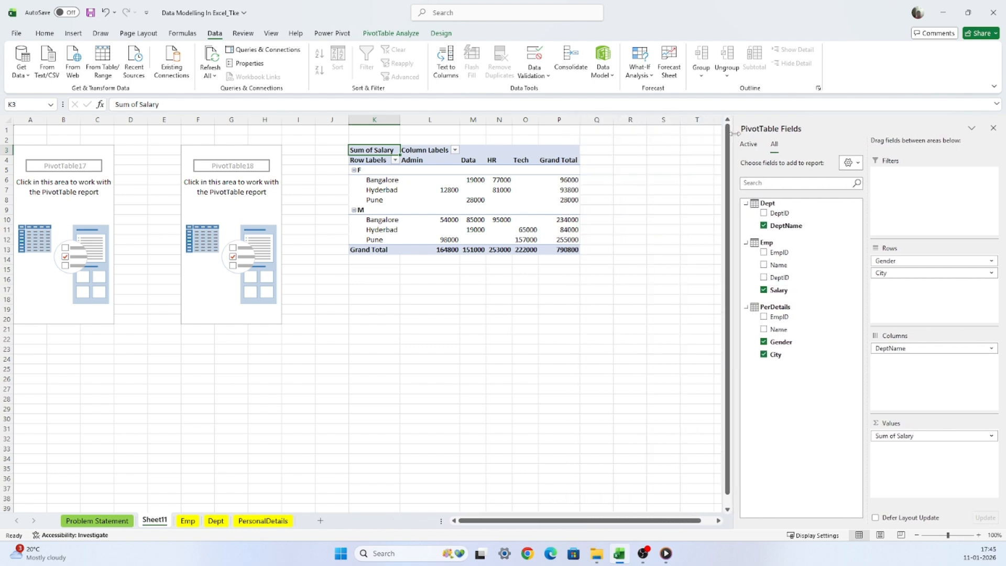
left_click(565, 350)
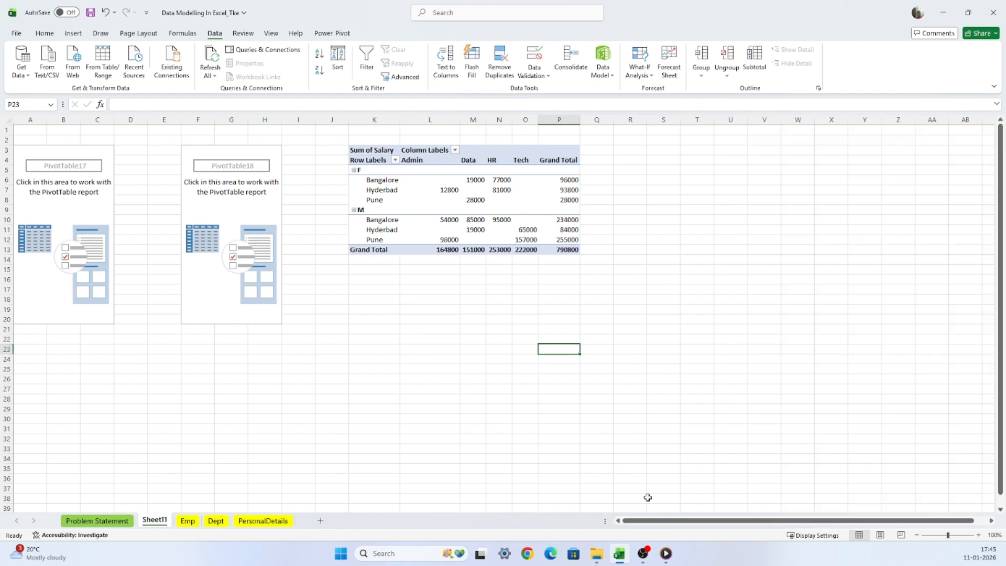
Step: Examine the PivotTable's salary totals by city and gender for each department, including male Tech employees in Pune
left_click(426, 199)
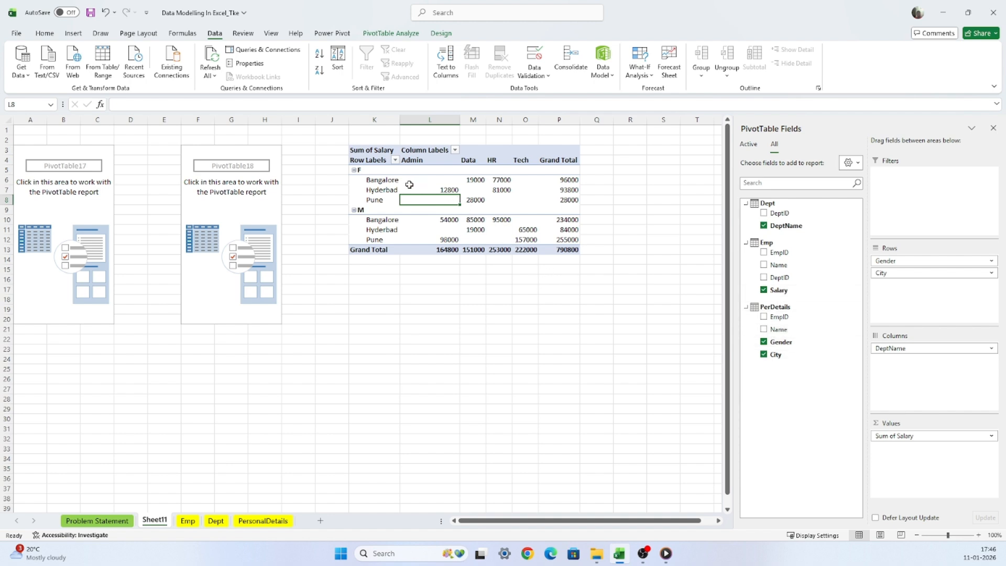
left_click(467, 180)
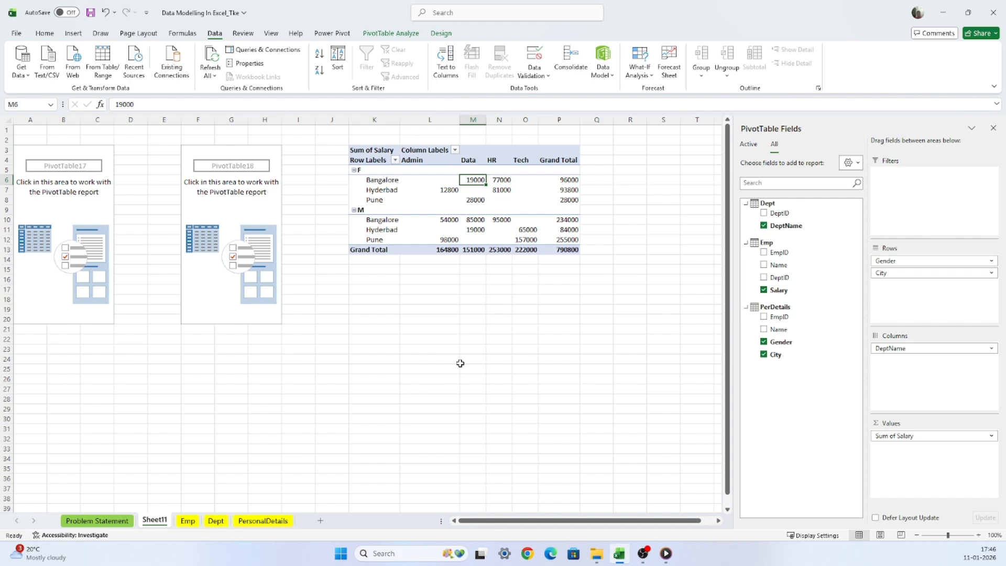
left_click(383, 241)
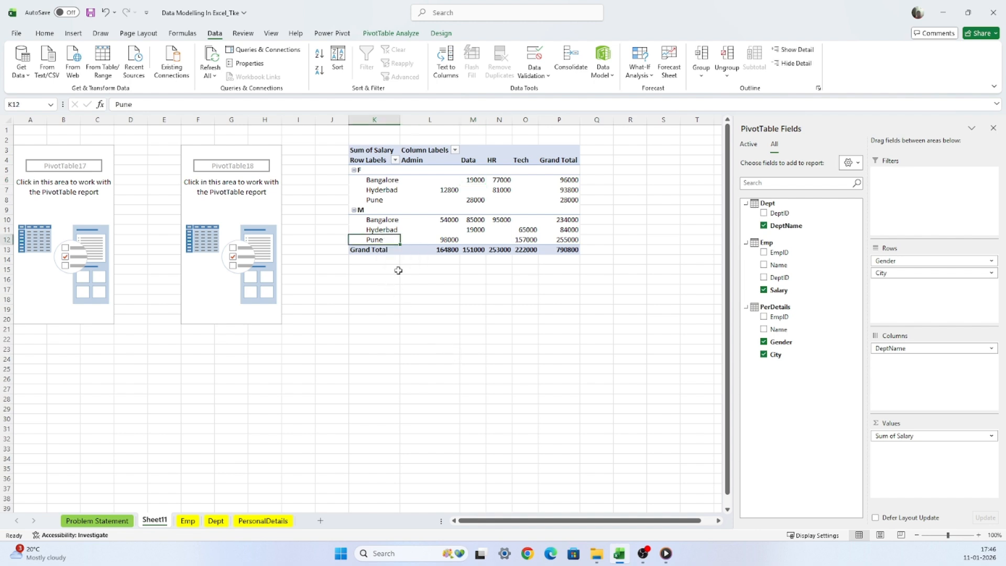
left_click(531, 239)
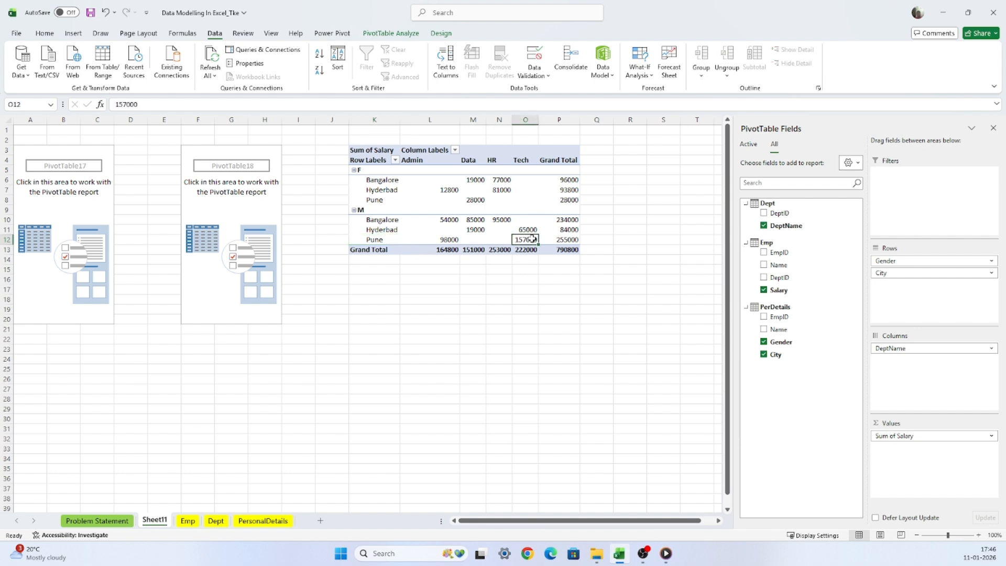
left_click(523, 161)
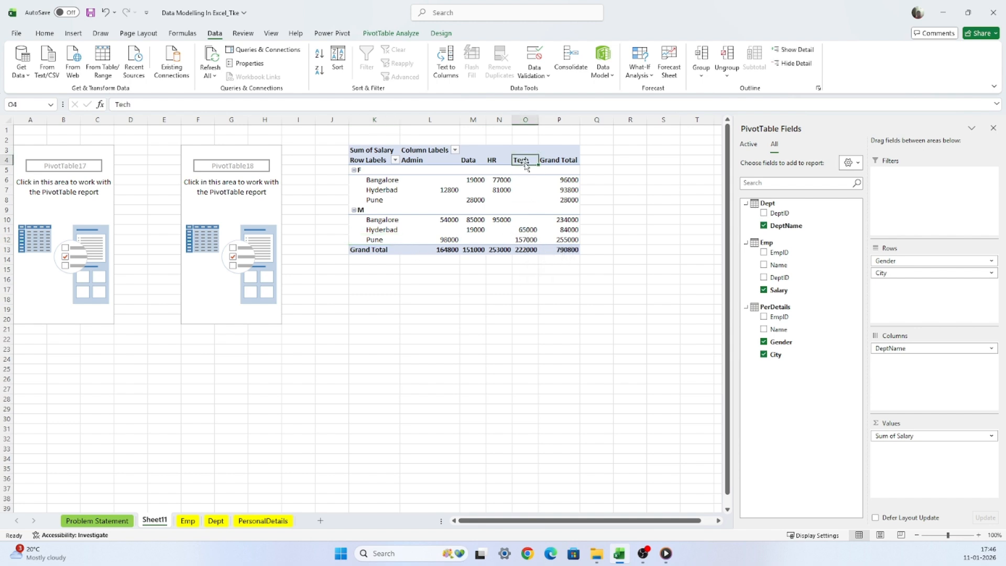
left_click(521, 241)
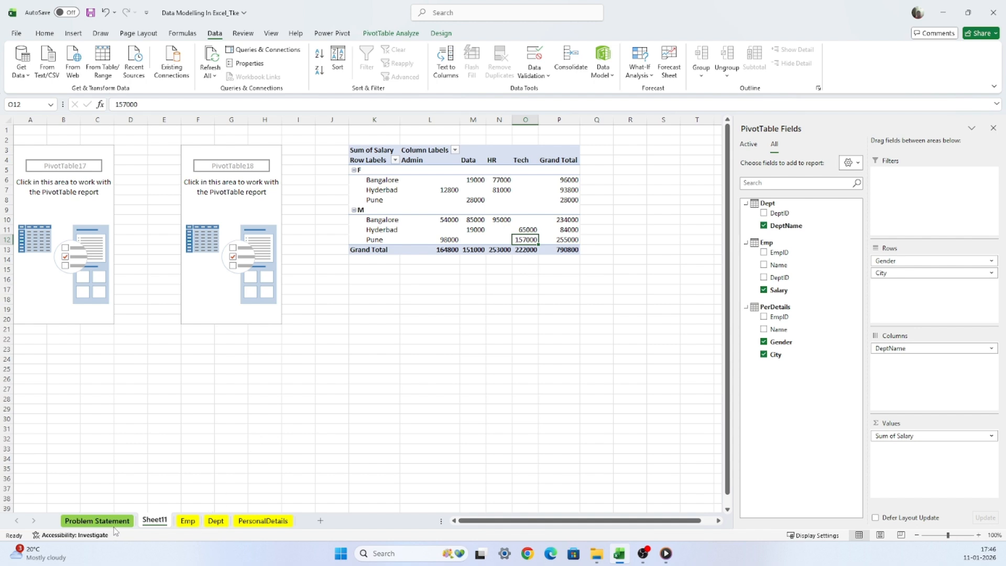
Step: Copy the DeptName header from the Dept sheet into cell E1 of the Emp sheet as a new table column
left_click(194, 525)
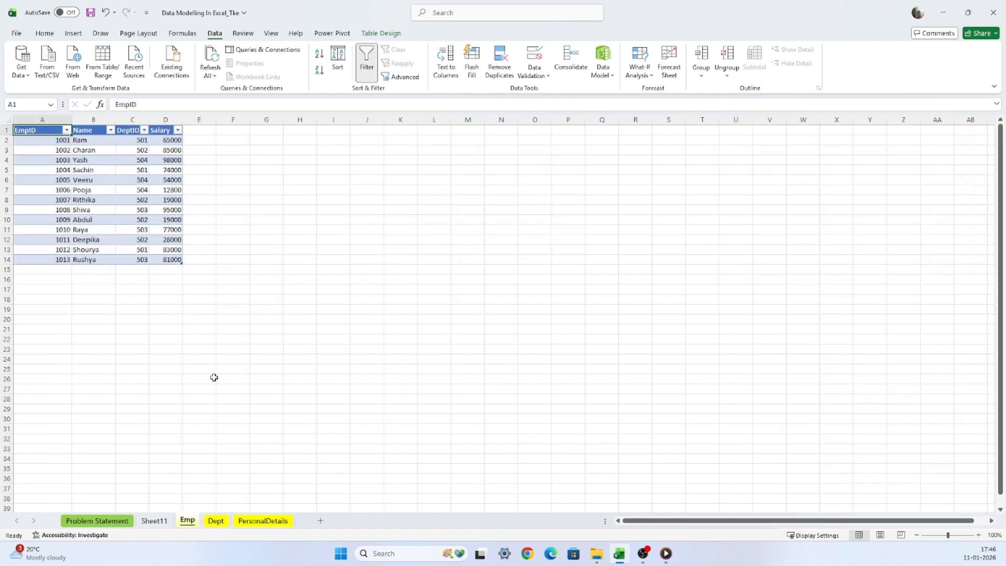
left_click(198, 130)
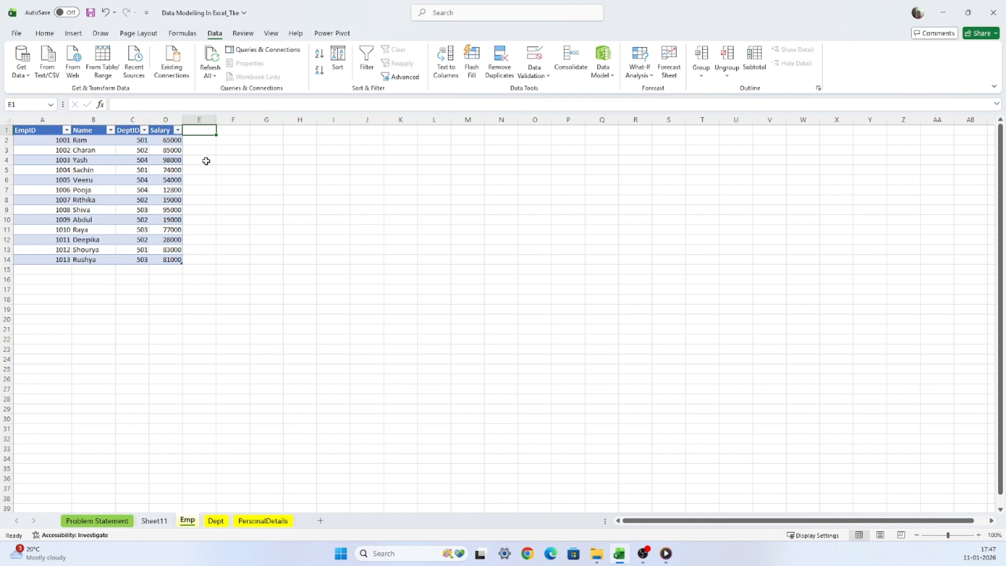
left_click(216, 523)
key("Right")
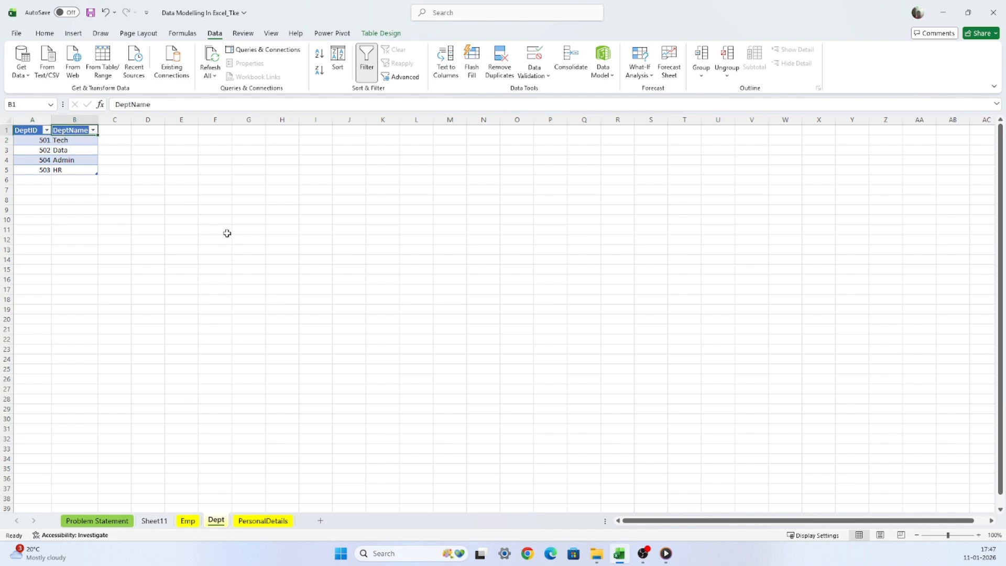
key("ctrl+c")
left_click(155, 520)
left_click(187, 520)
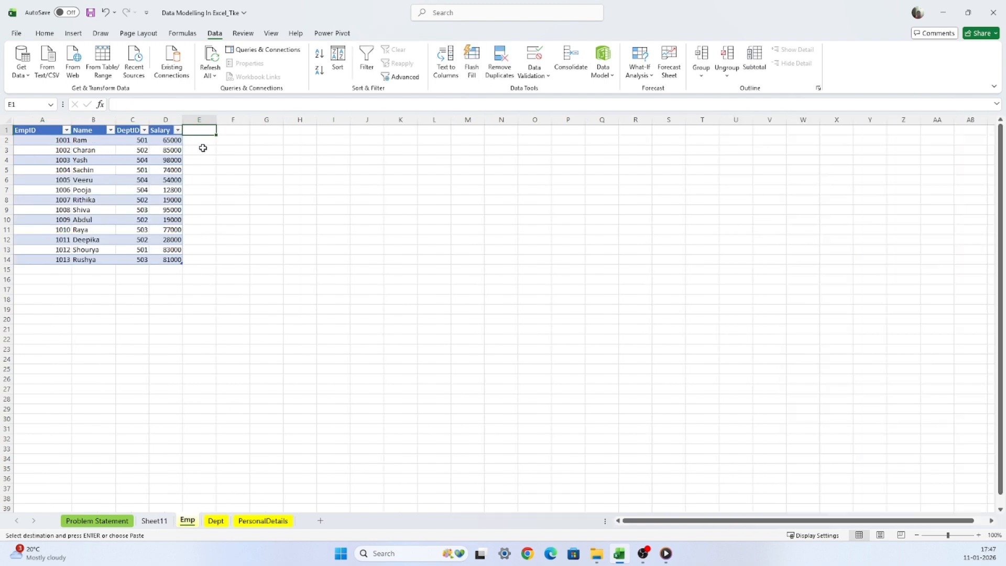
key("ctrl+v")
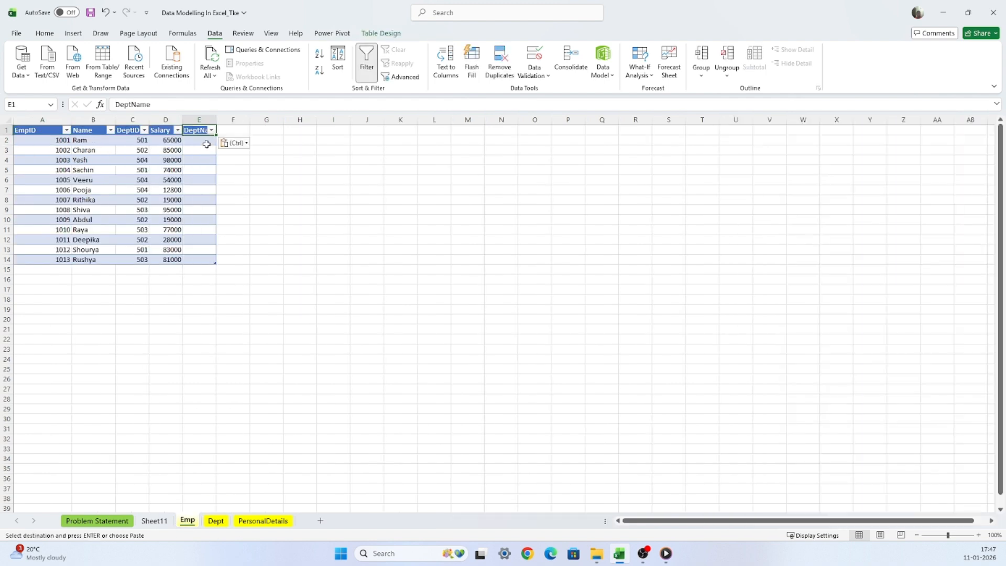
Step: Copy the Gender and City headers from the PersonalDetails sheet into the Emp table, starting at cell F1
left_click(233, 131)
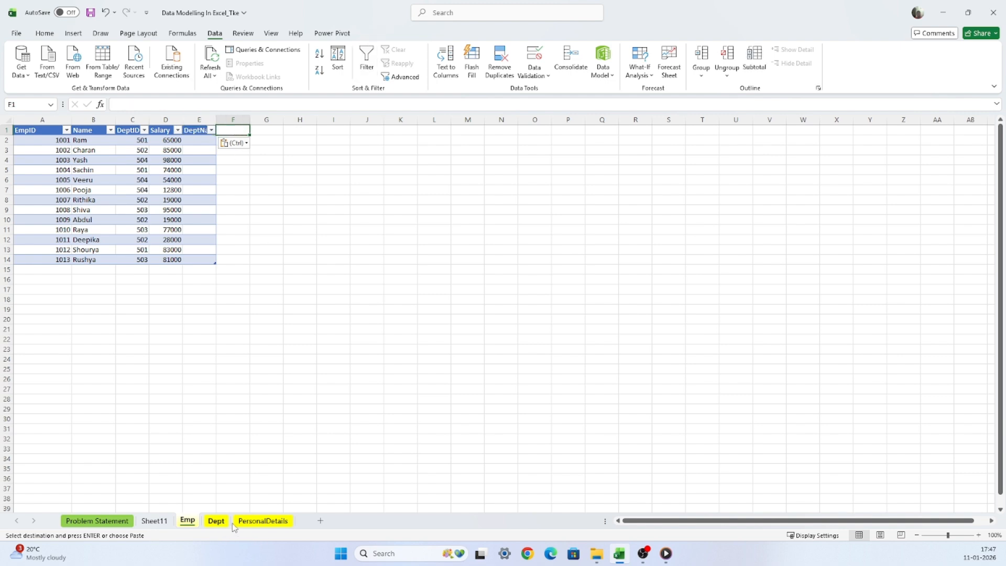
left_click(263, 520)
key("ctrl+a")
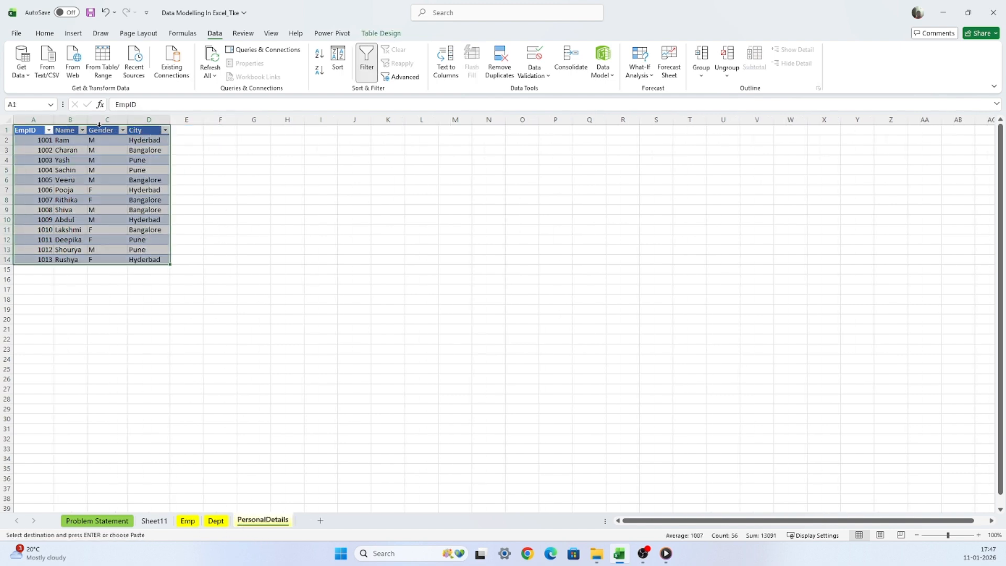
left_click(102, 131)
key("shift+Right")
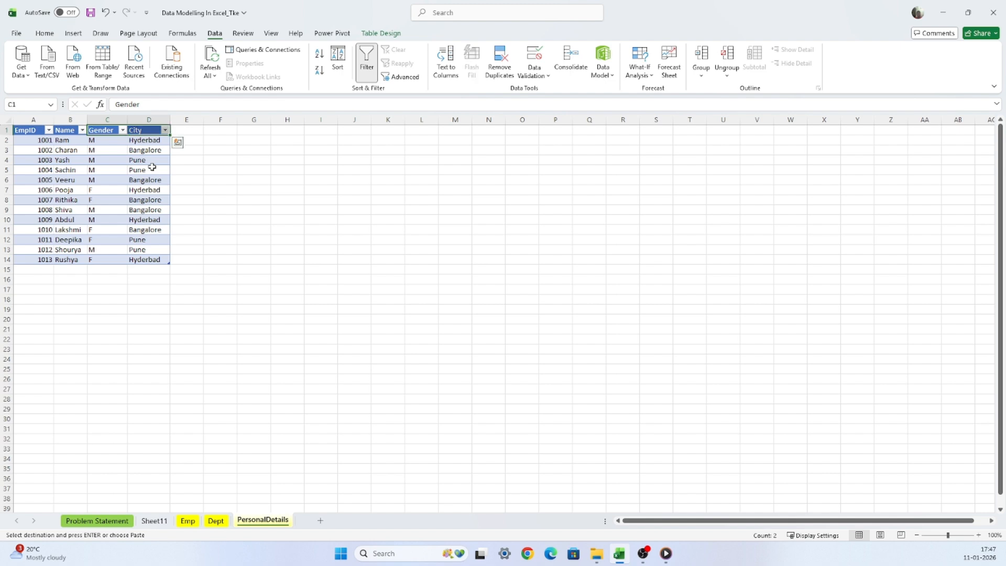
key("ctrl+c")
left_click(188, 520)
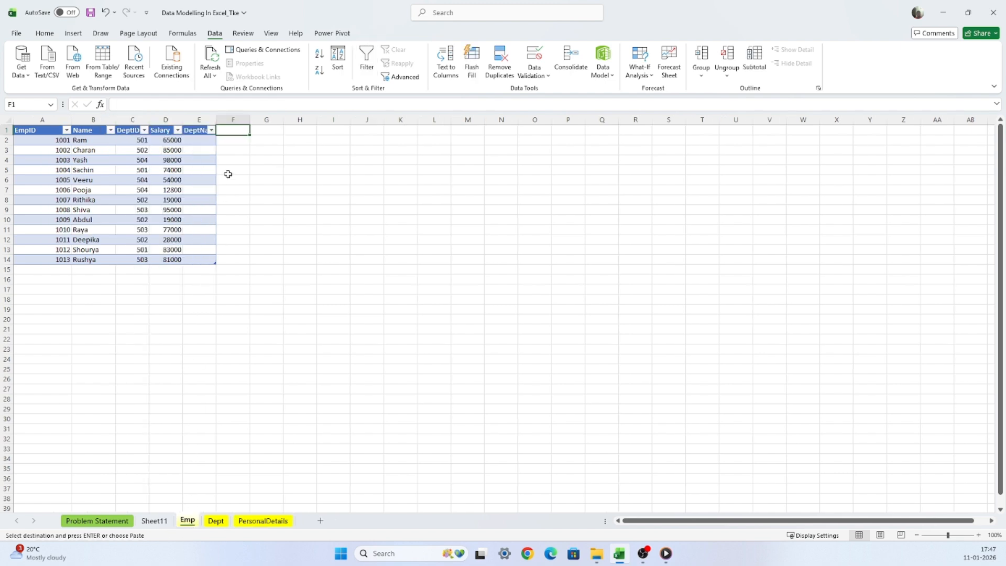
key("ctrl+v")
Step: Fill the Emp table's DeptName column with a VLOOKUP of DeptID in Dept!A:B, column index 2 and range lookup 0
left_click(198, 140)
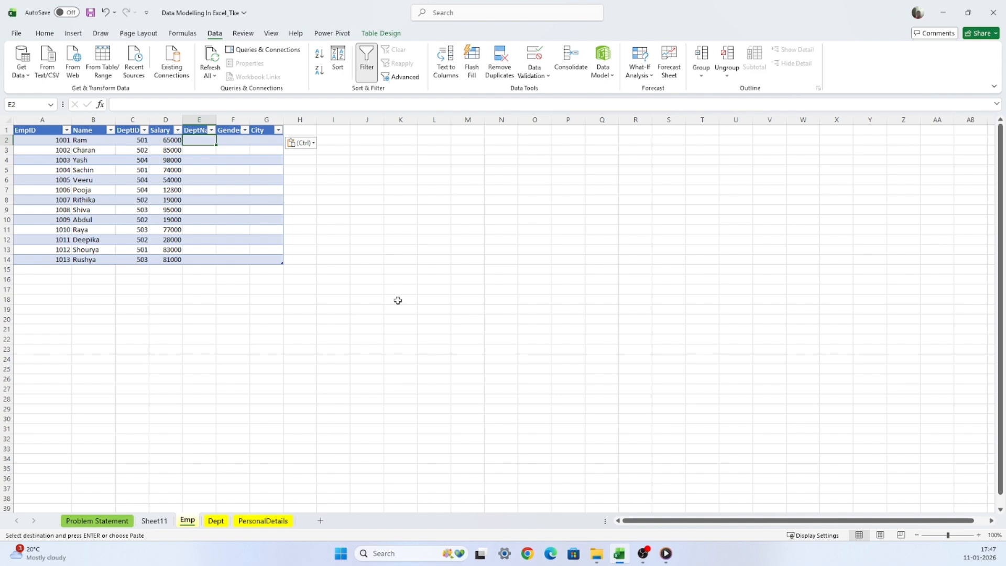
type("=")
left_click(29, 105)
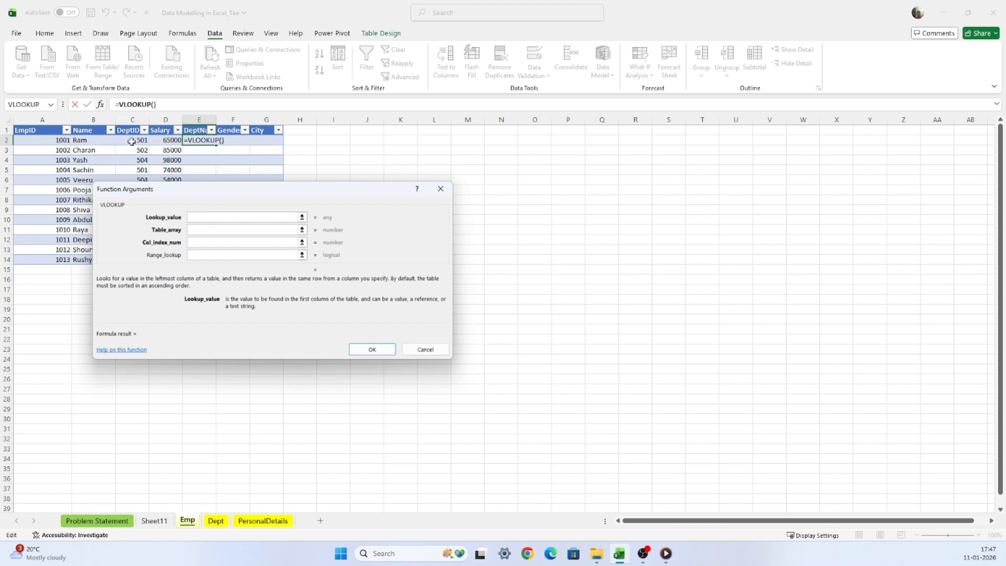
left_click(131, 142)
key("Tab")
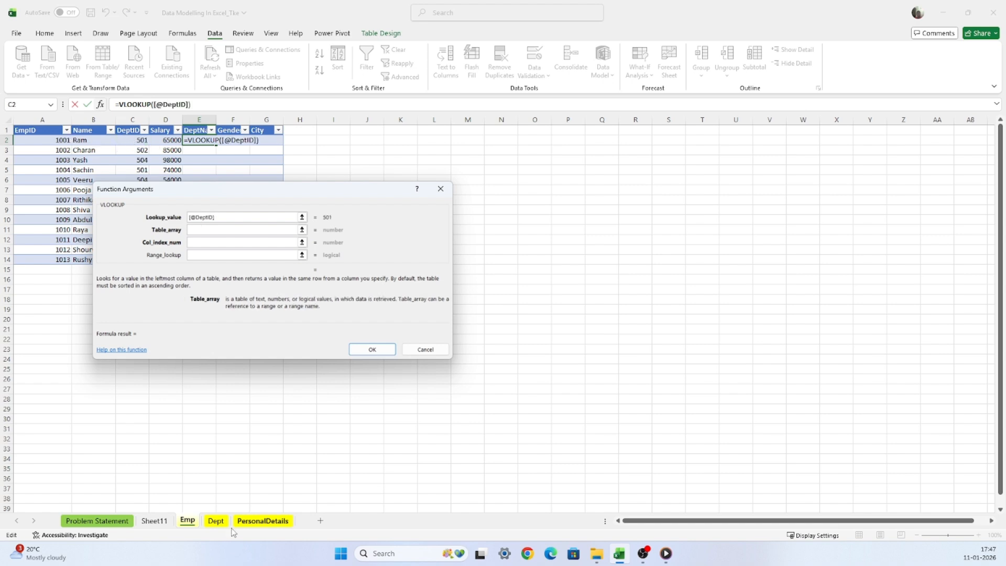
left_click(216, 521)
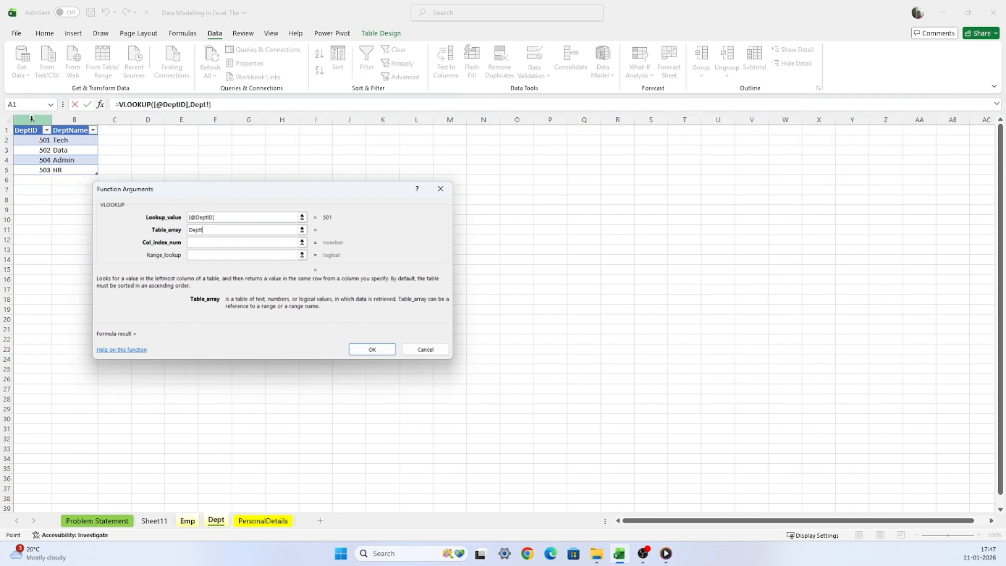
left_click_drag(33, 119, 84, 120)
key("Tab")
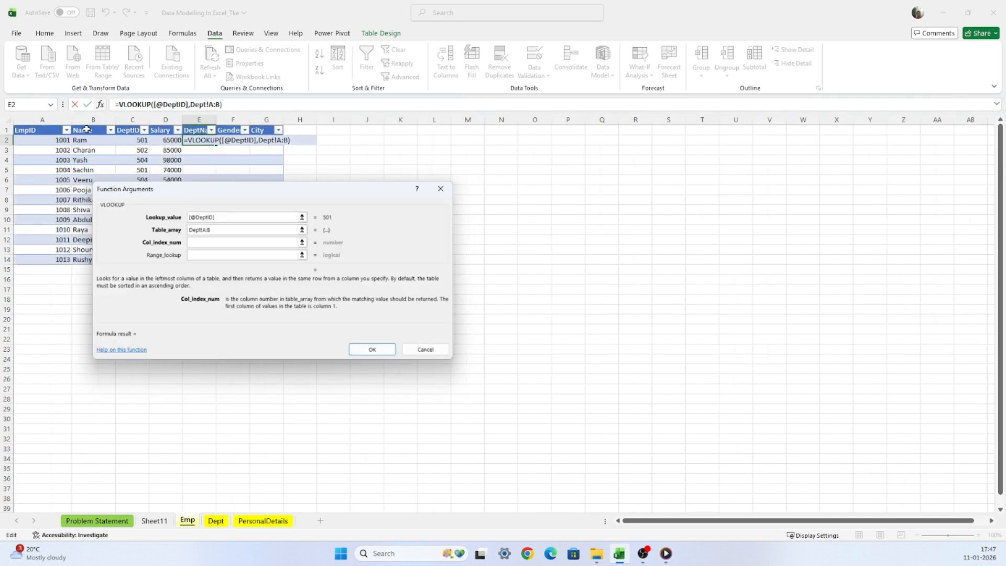
type("2")
key("Tab")
type("0")
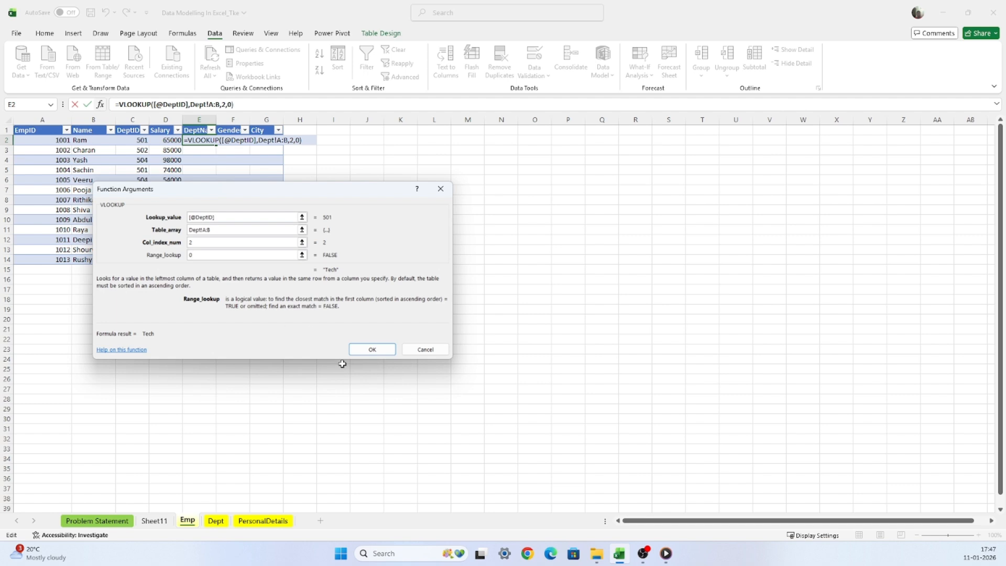
left_click(363, 347)
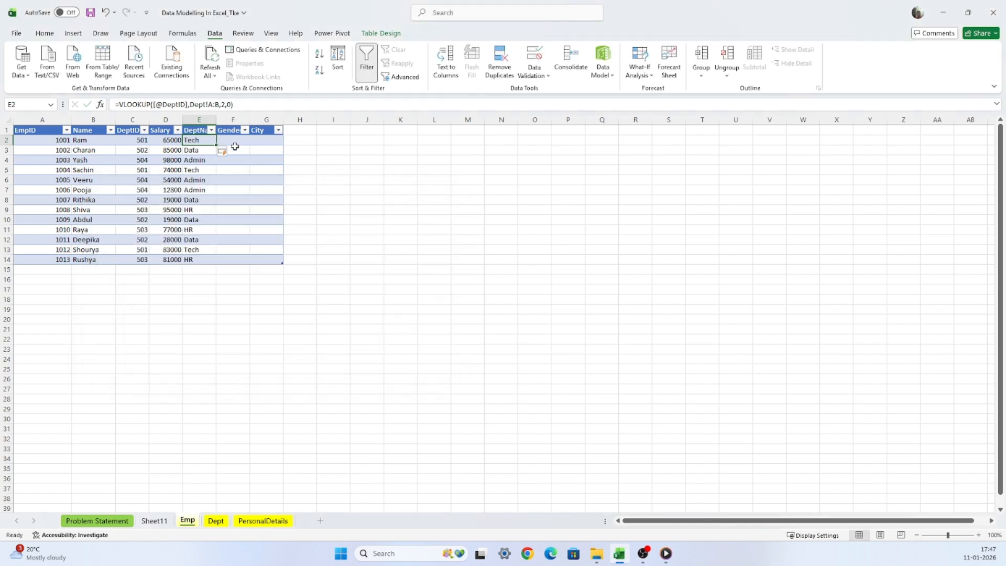
Step: Fill the Emp table's Gender column with a VLOOKUP of EmpID in PersonalDetails!A:C, column index 3 and range lookup 0
left_click(229, 139)
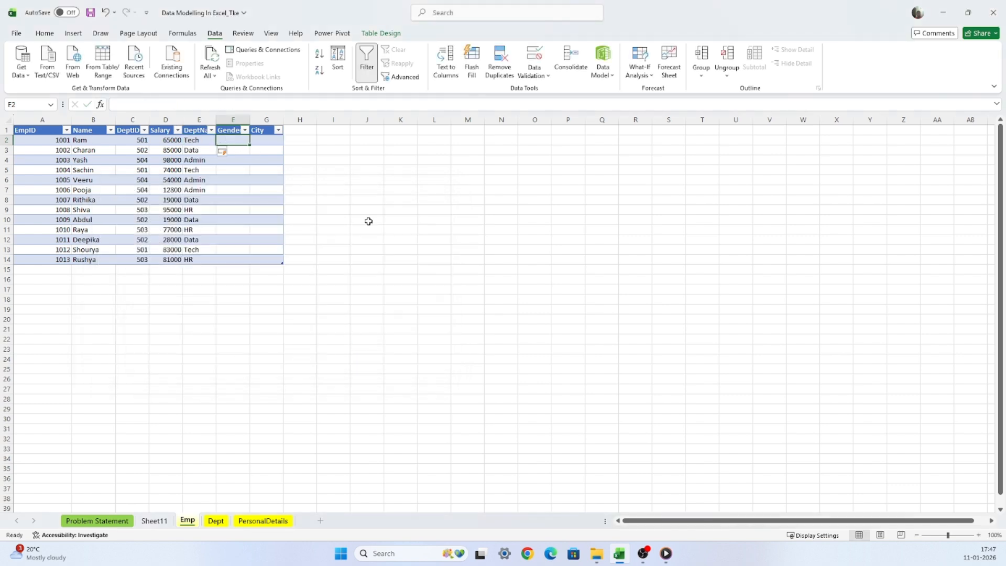
type("=")
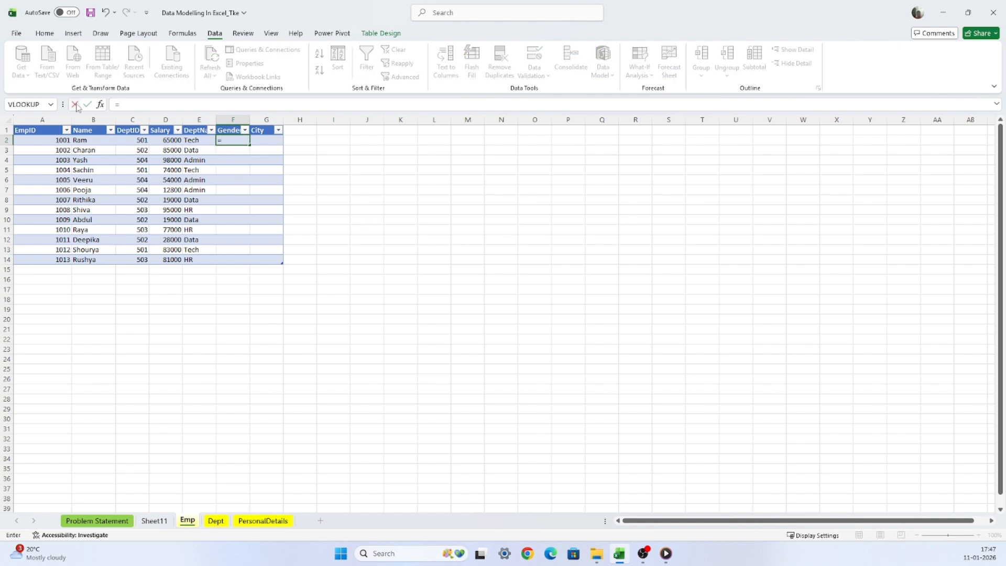
left_click(27, 105)
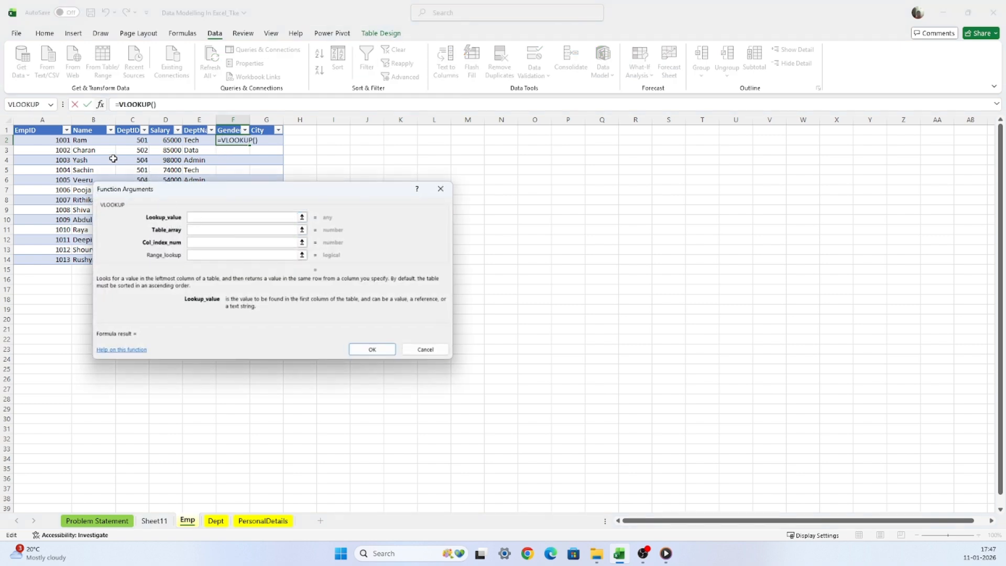
left_click(58, 142)
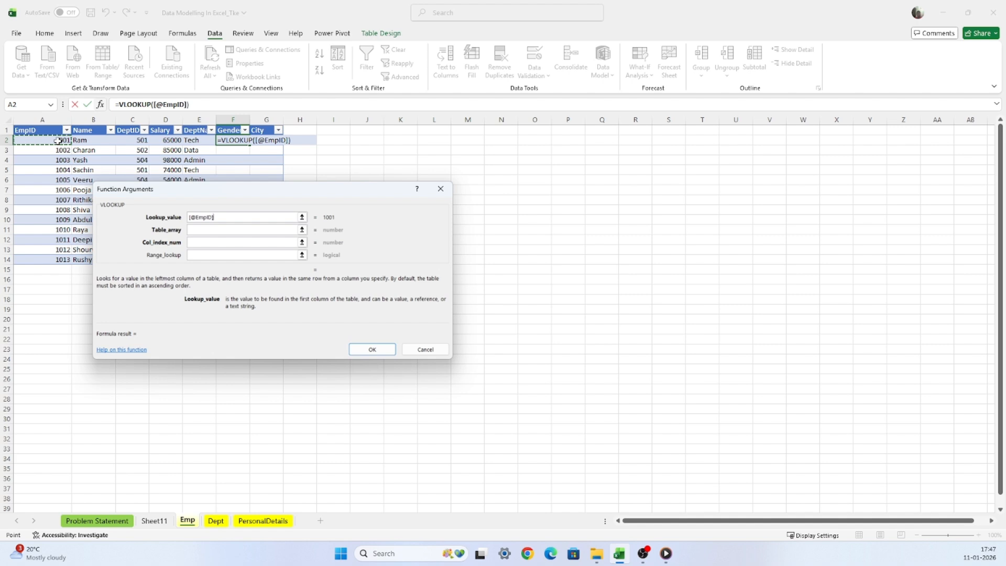
key("Tab")
left_click(263, 520)
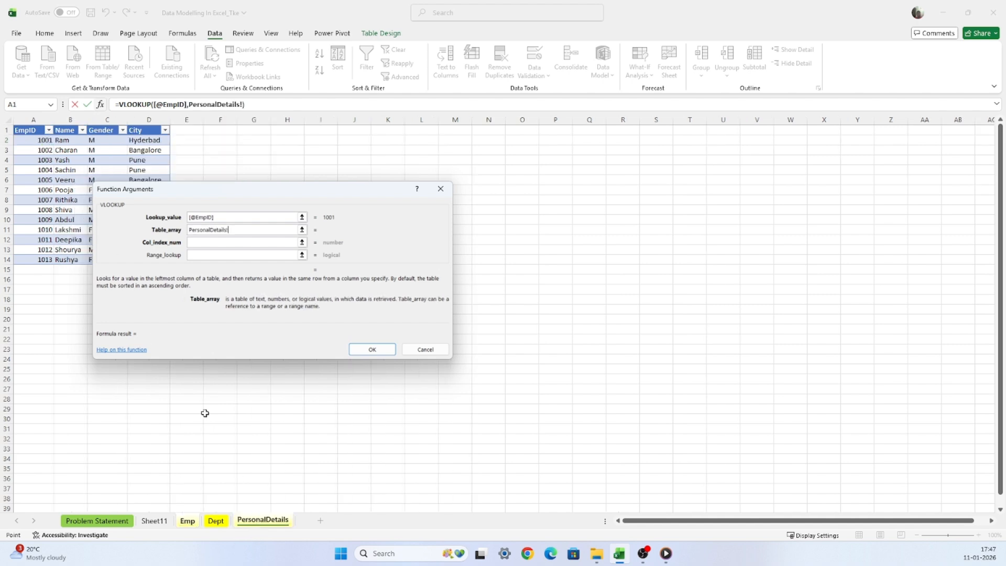
left_click_drag(32, 122, 108, 117)
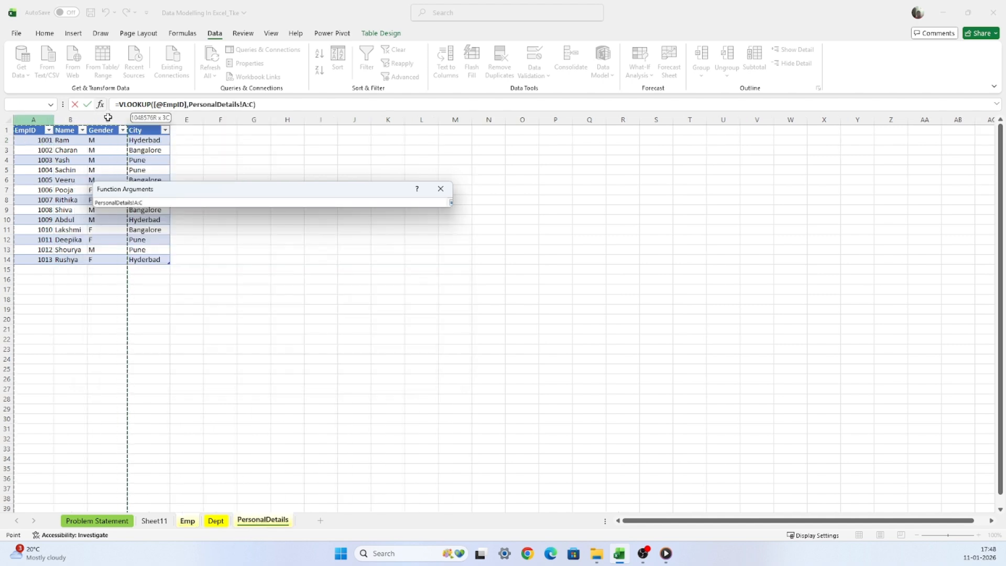
key("Tab")
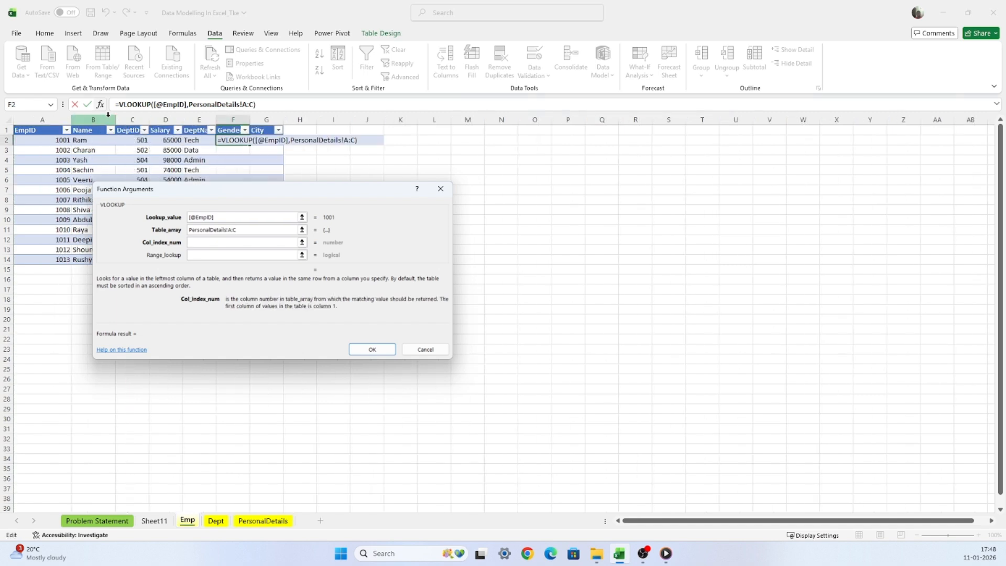
type("3")
key("Tab")
type("0")
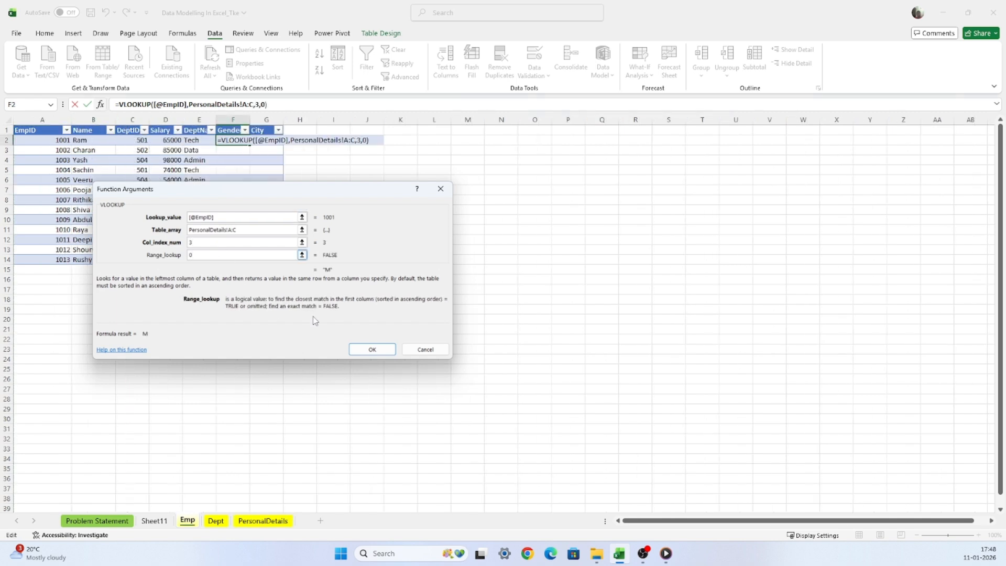
left_click(372, 349)
Step: Fill the Emp table's City column with a VLOOKUP of EmpID in PersonalDetails!A:D, column index 4 and range lookup 0
left_click(265, 142)
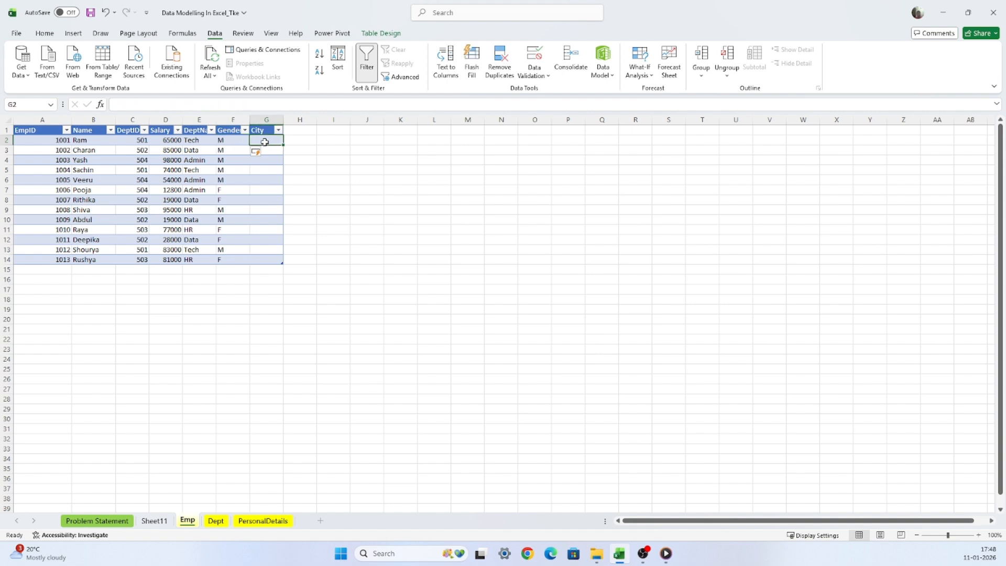
type("=")
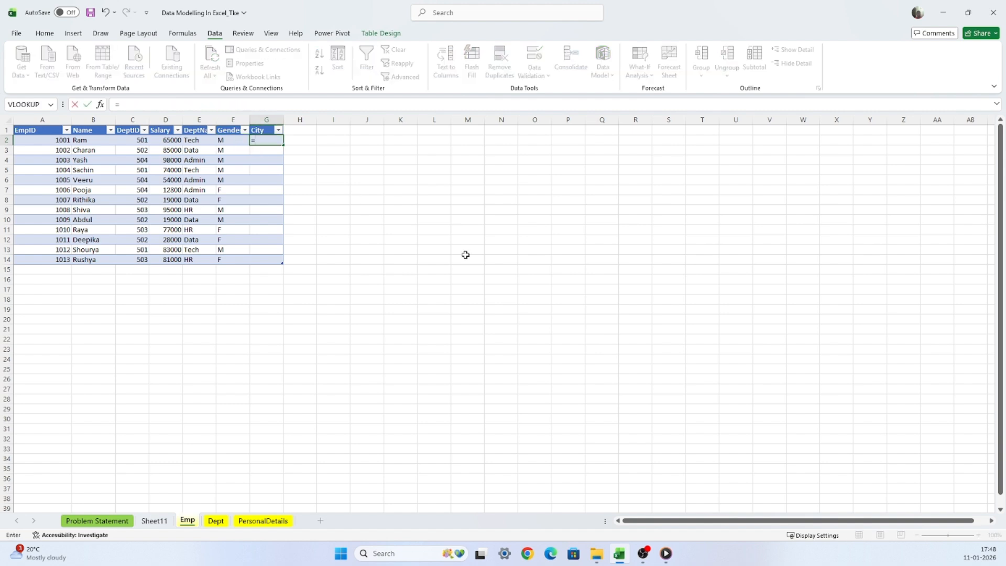
left_click(31, 105)
left_click(56, 140)
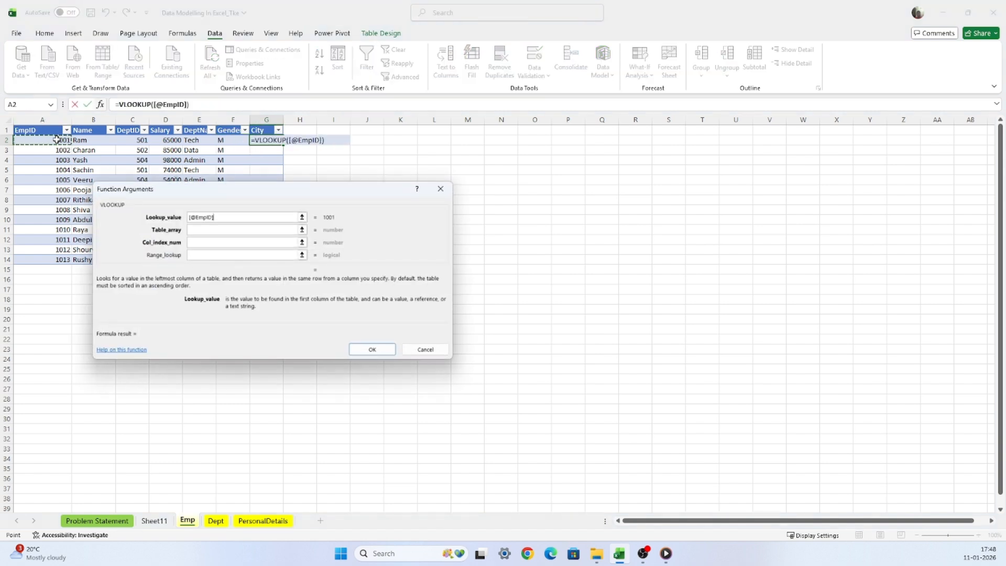
key("Tab")
left_click(263, 520)
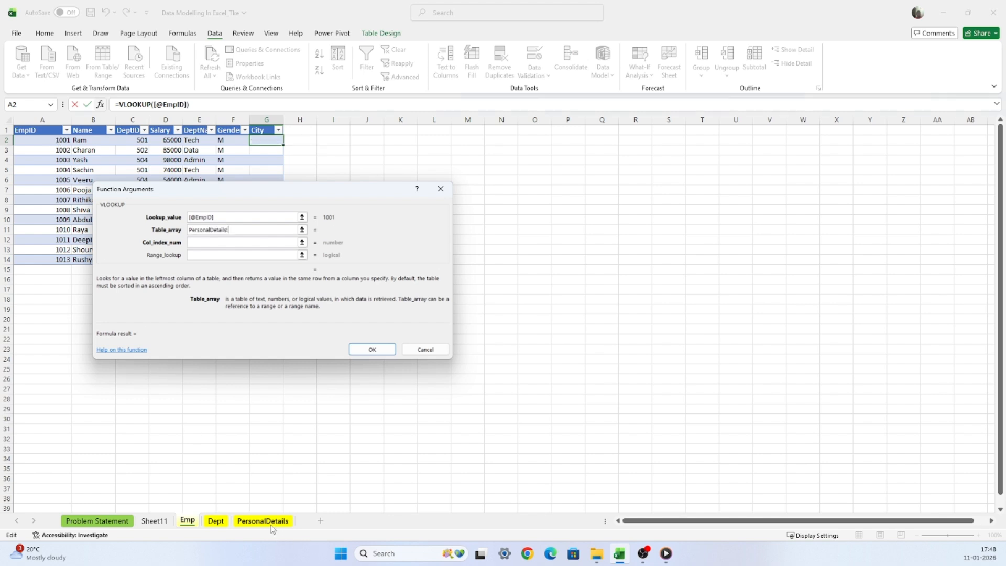
left_click_drag(33, 120, 144, 132)
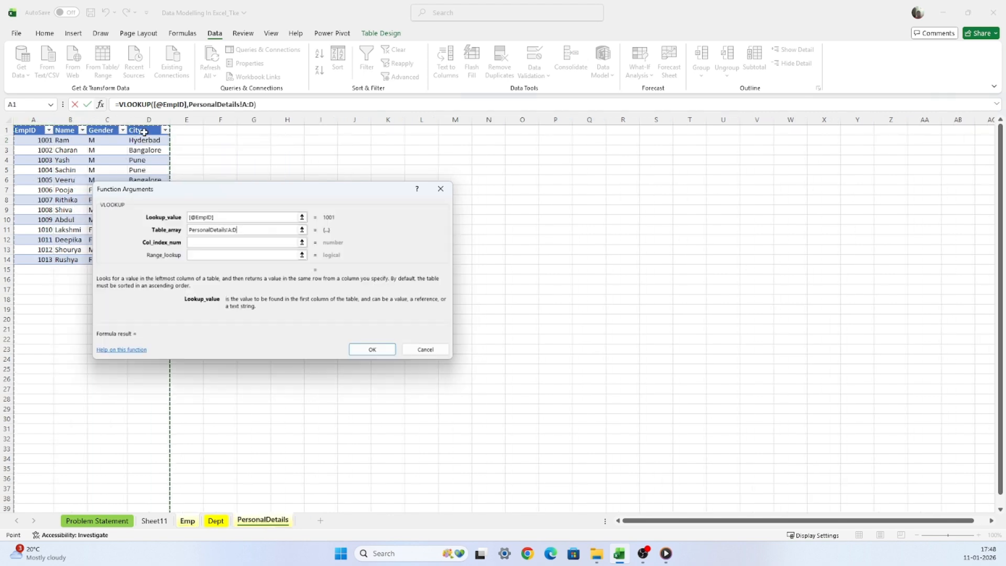
key("Tab")
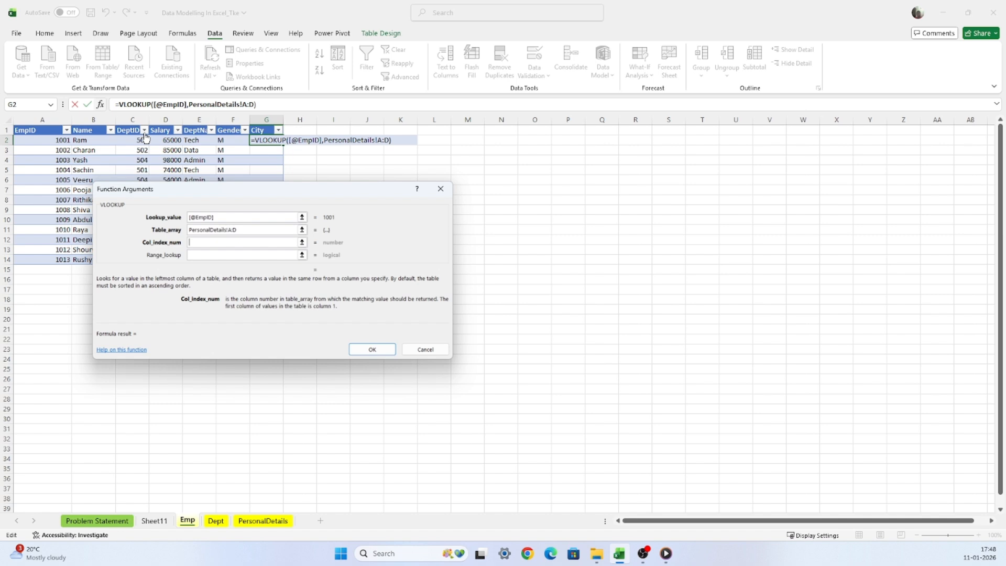
type("4")
key("Tab")
type("0")
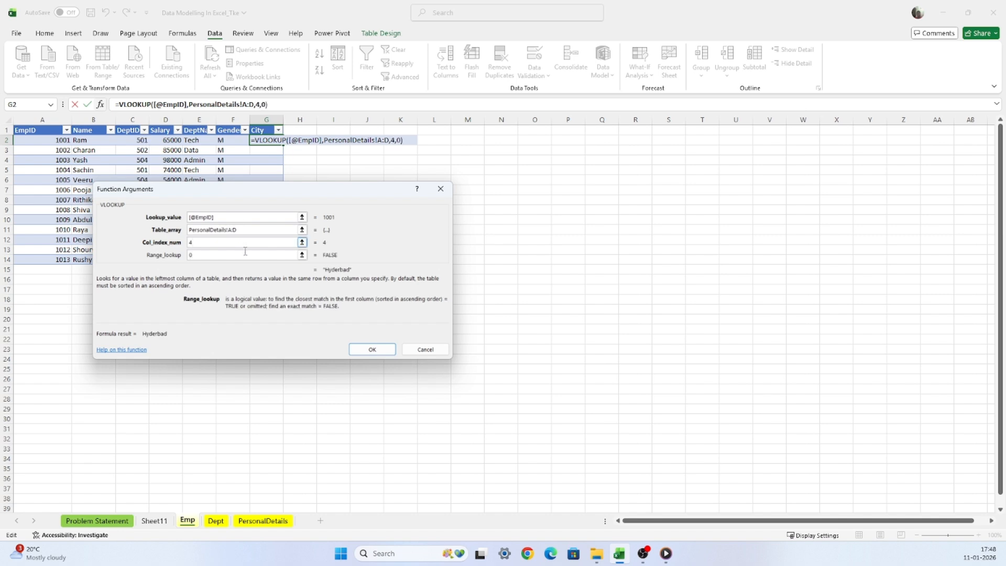
left_click(369, 348)
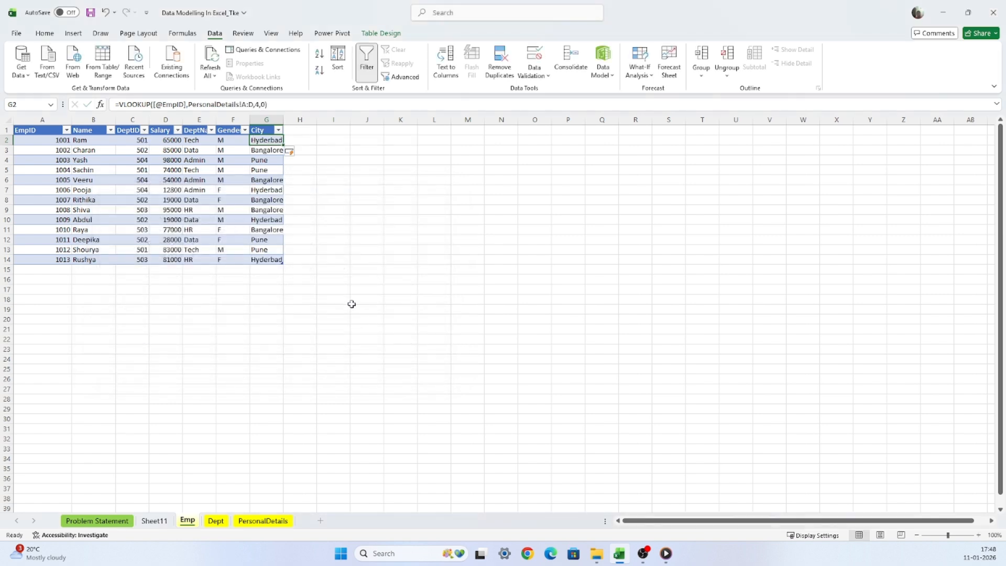
Step: Widen the Emp table's City column to fit the city names and return to the PivotTable on Sheet11
left_click_drag(283, 120, 306, 120)
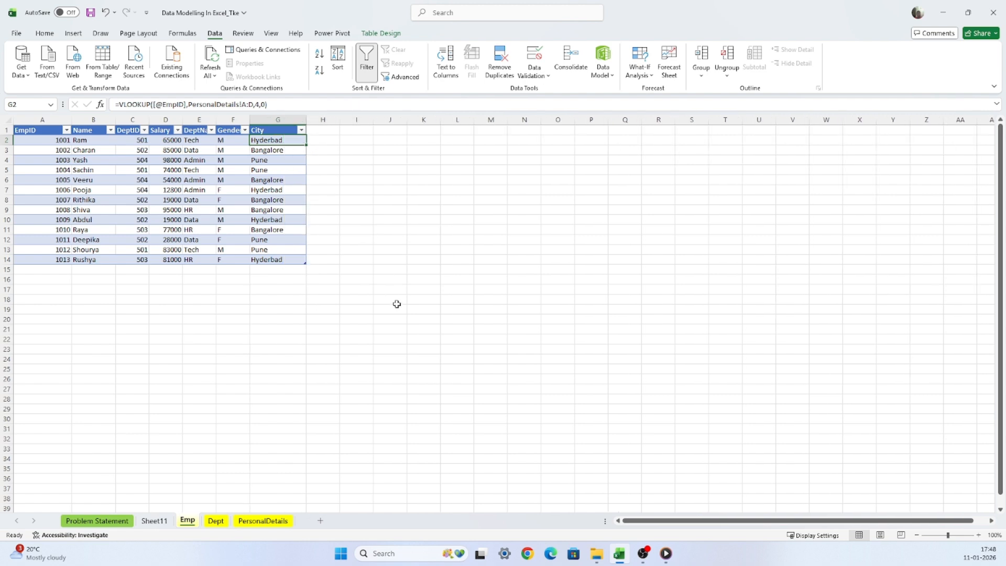
left_click(396, 302)
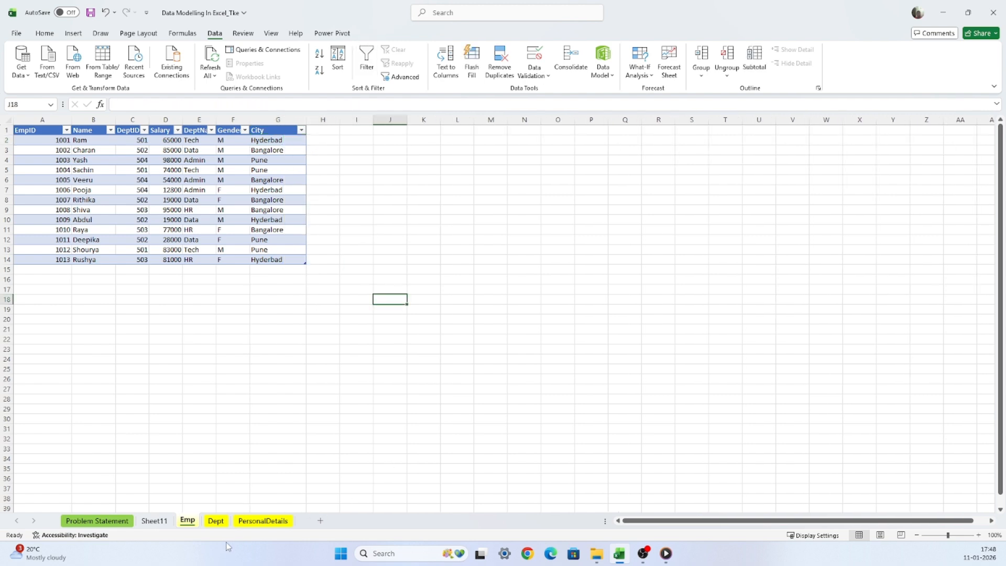
left_click(263, 521)
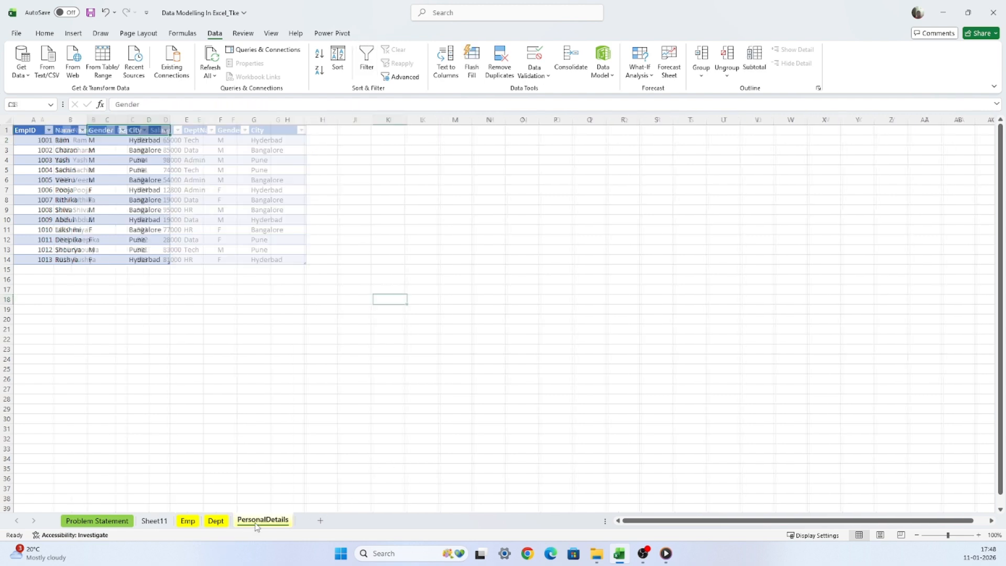
left_click(154, 520)
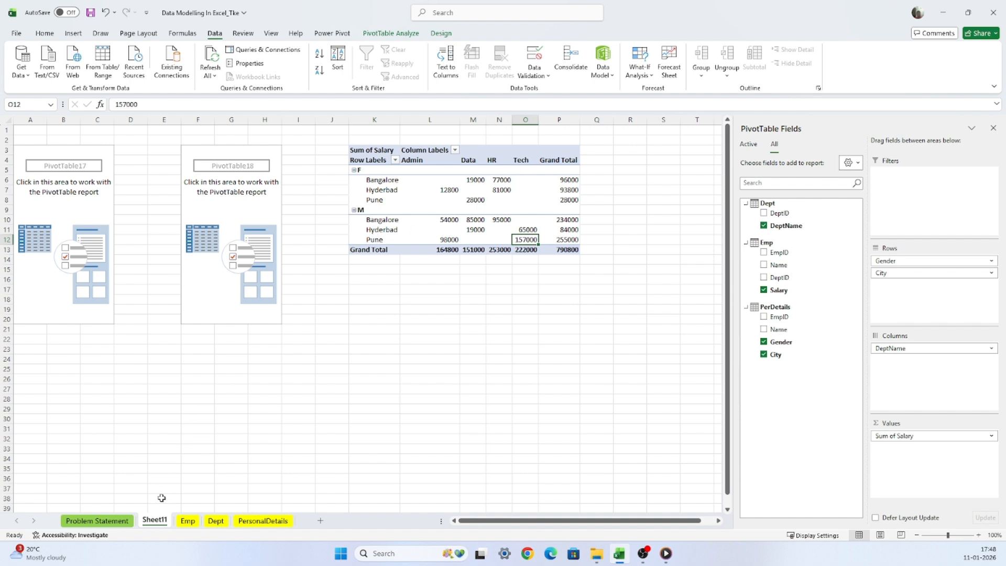
Step: Filter the Emp table to show only rows with Gender M and City Pune
left_click(187, 520)
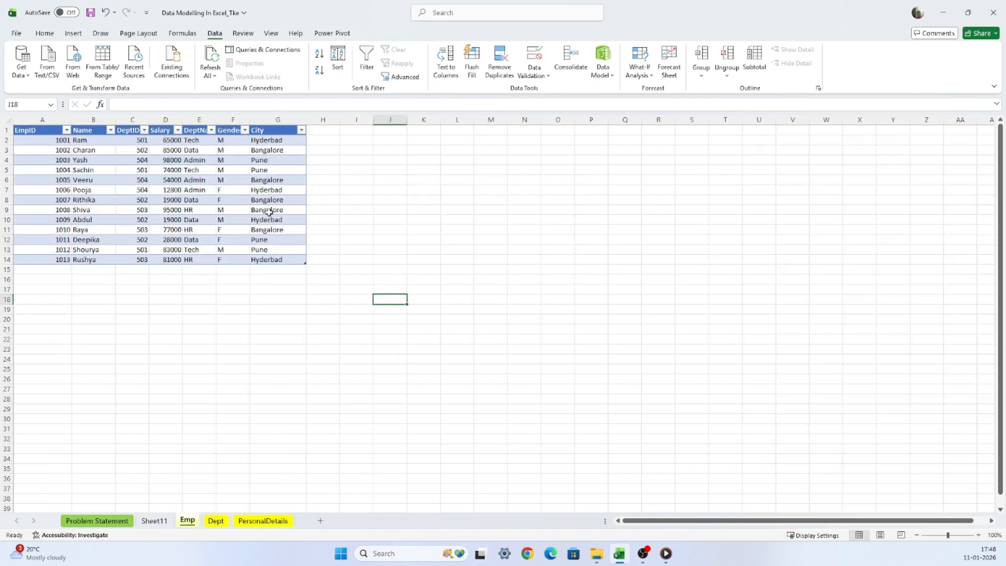
left_click(245, 130)
left_click(160, 268)
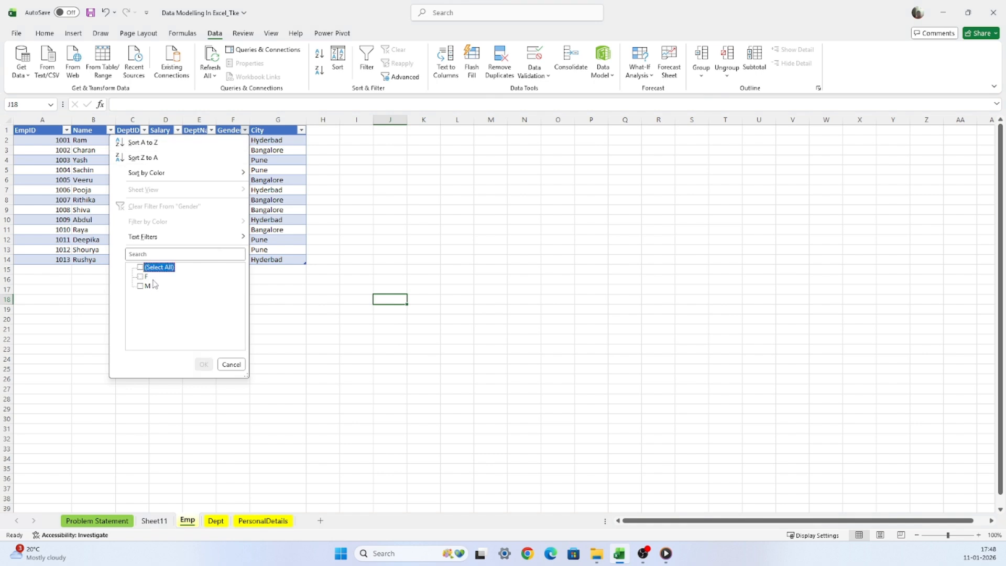
left_click(142, 286)
left_click(204, 364)
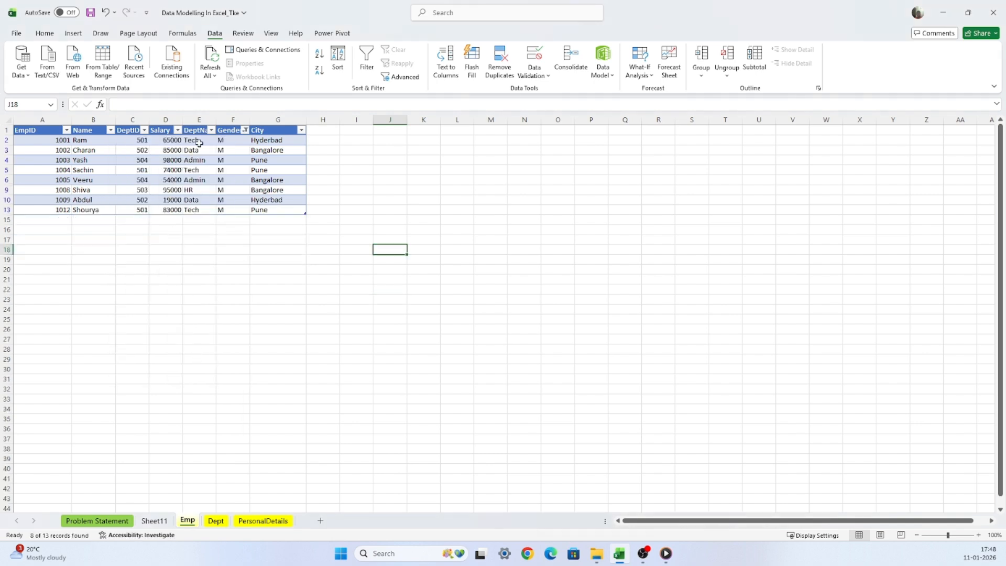
left_click(301, 130)
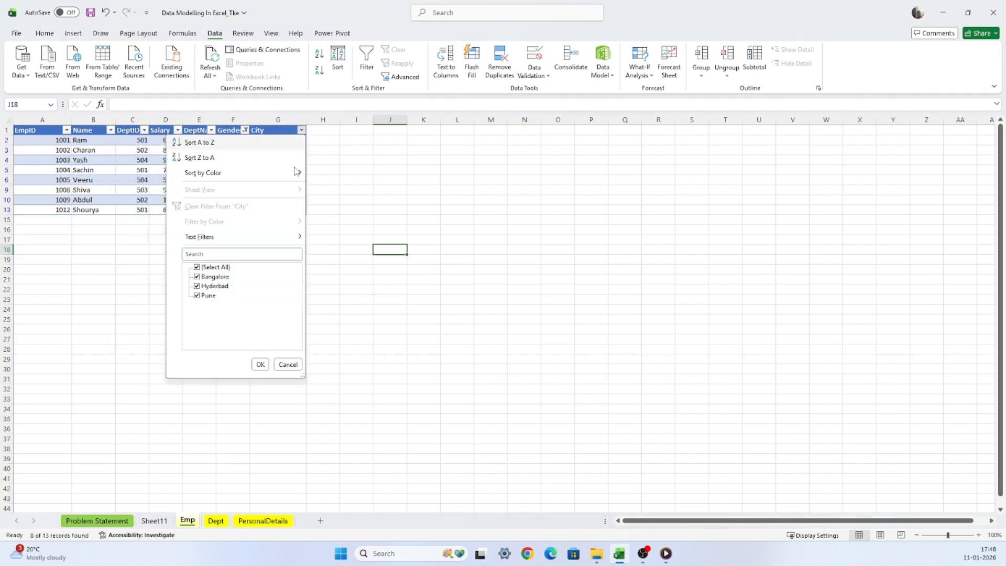
left_click(212, 268)
left_click(208, 295)
left_click(259, 364)
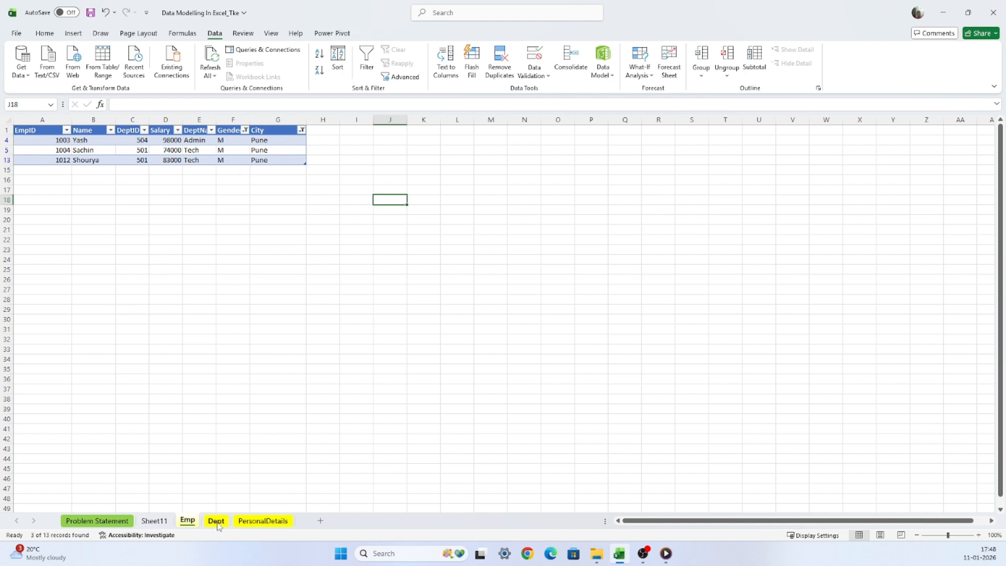
Step: Check the PivotTable on Sheet11 and filter the Emp table's DeptName column to Tech only
left_click(154, 521)
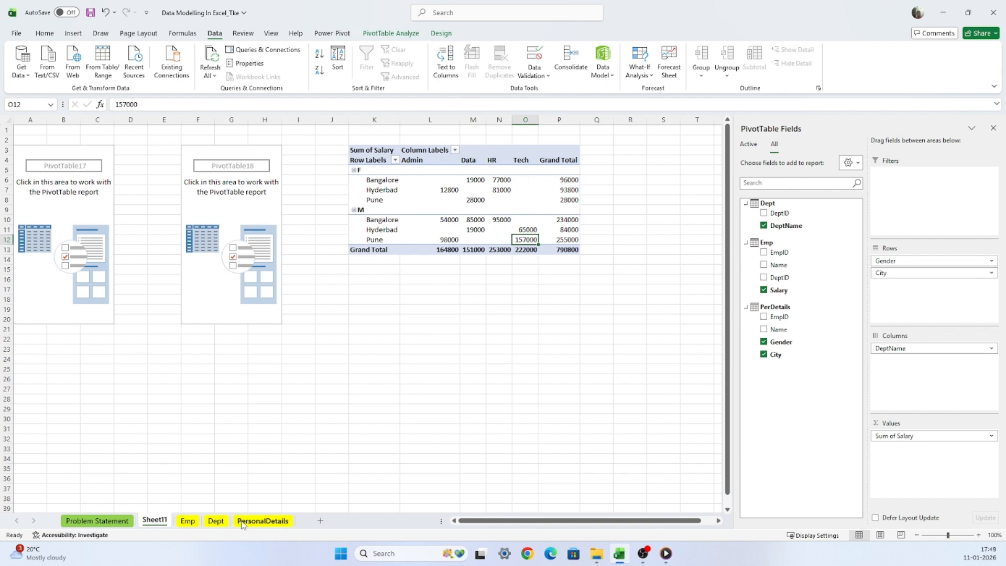
left_click(190, 521)
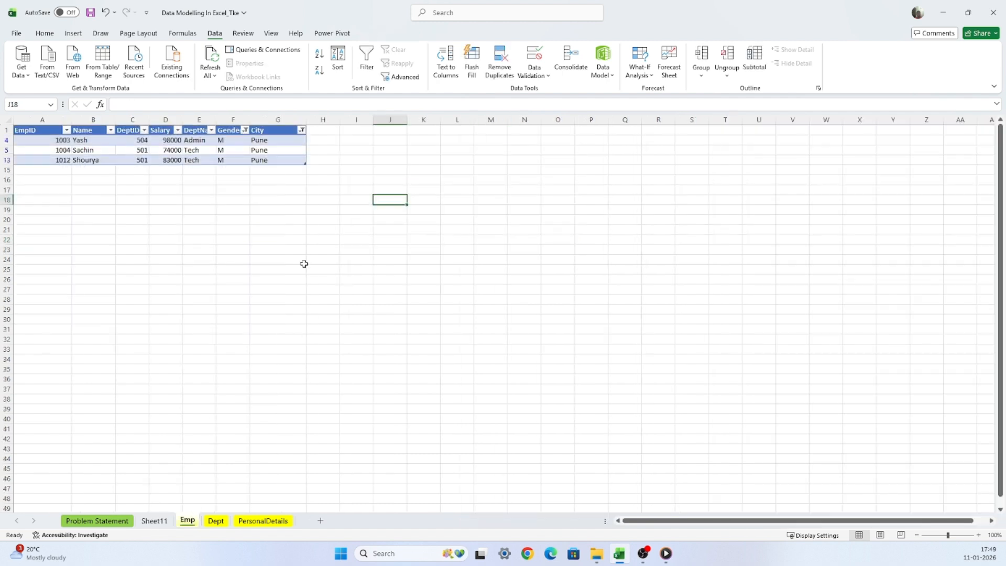
left_click(211, 131)
left_click(119, 277)
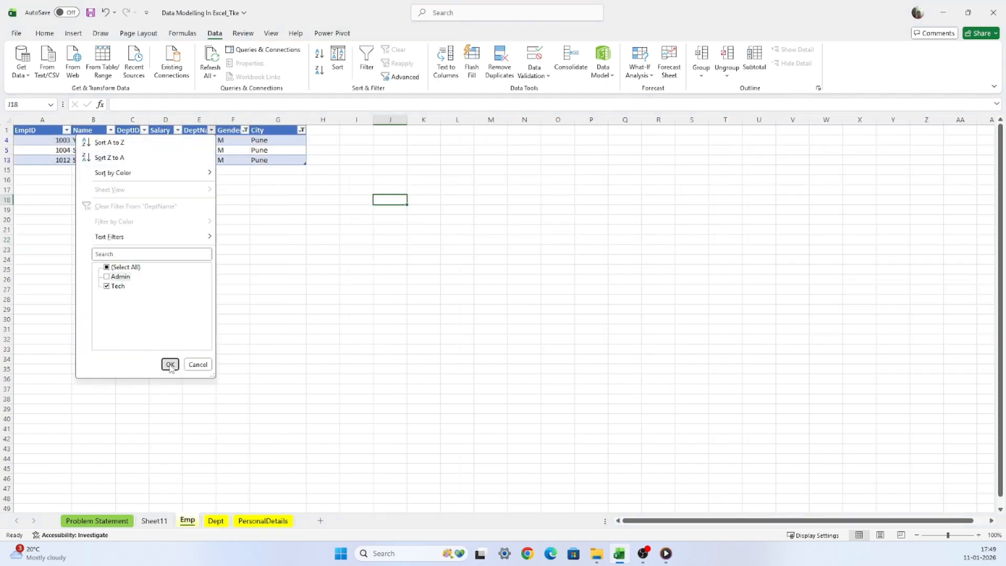
left_click(170, 365)
Step: Sum the filtered Emp salaries by selecting them and compare with the PivotTable's total for male Tech employees in Pune
left_click(171, 140)
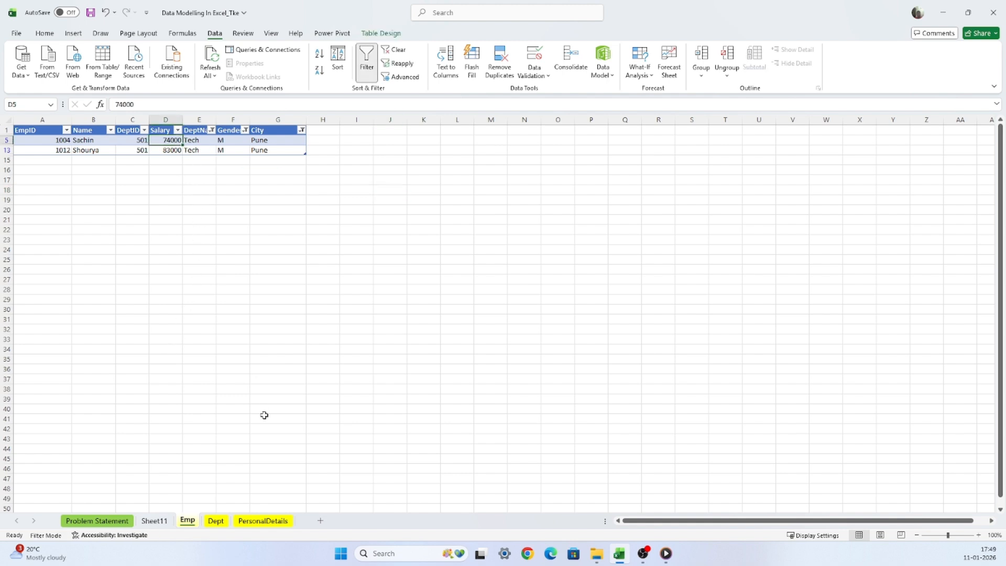
key("shift+Down")
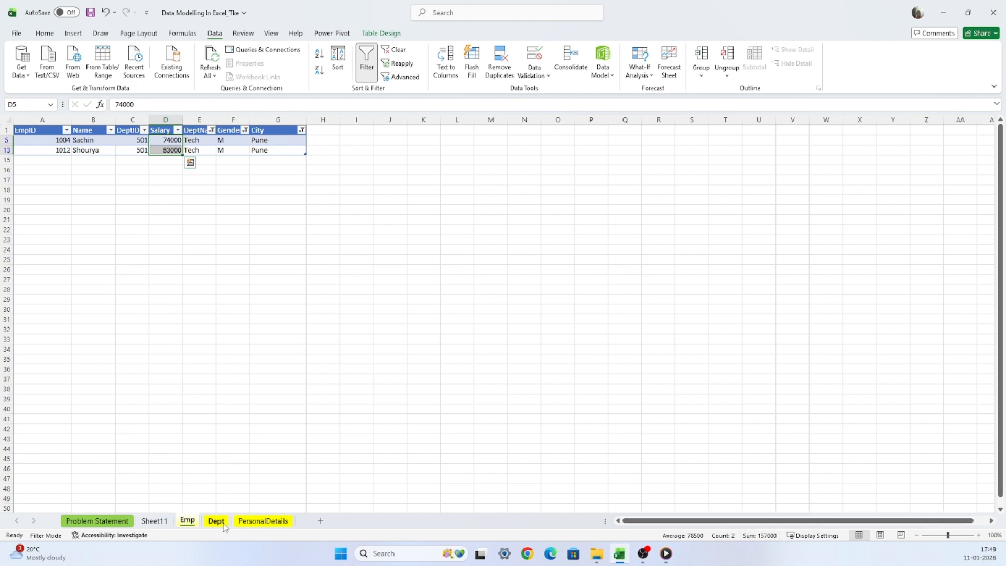
left_click(157, 520)
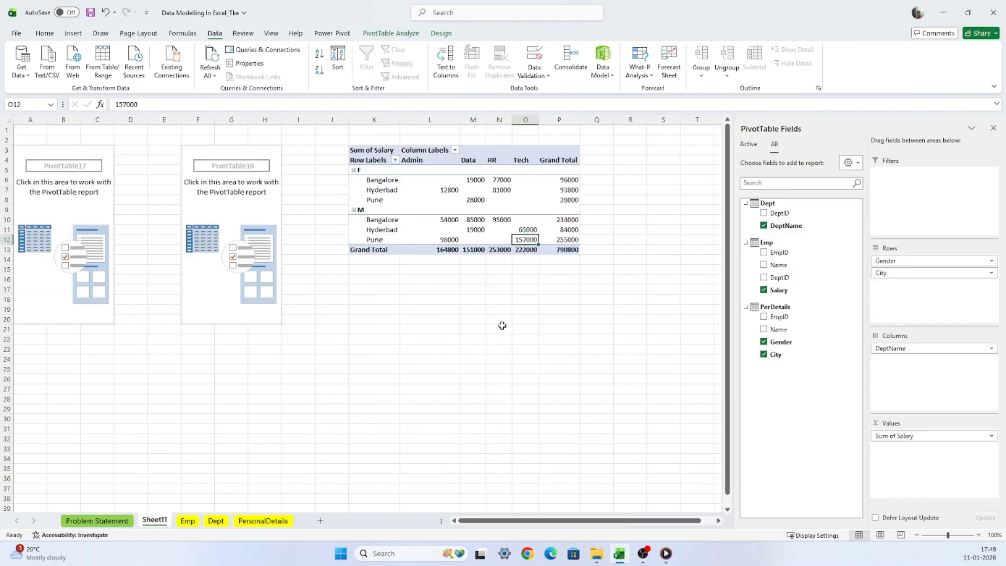
left_click(546, 313)
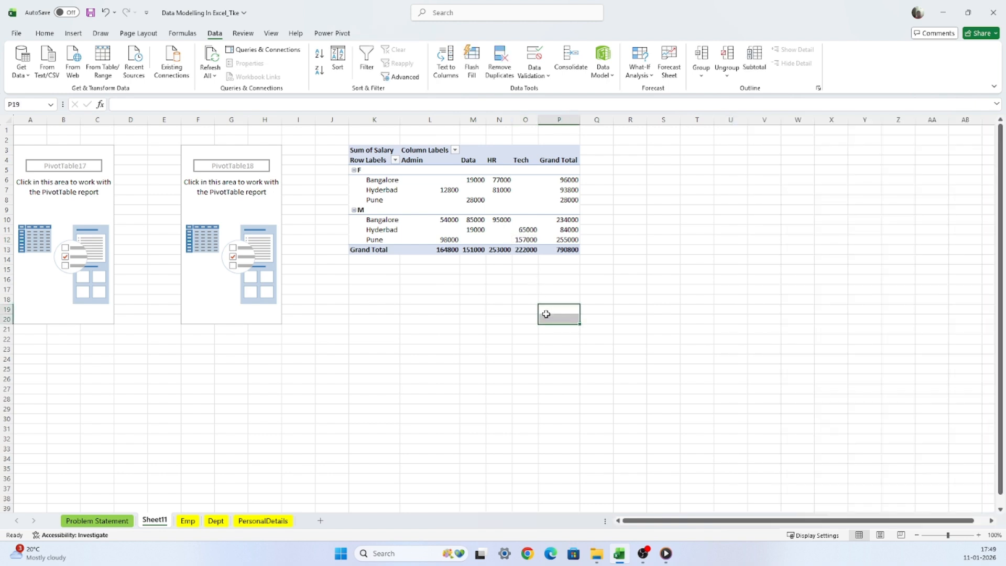
Step: Copy the total salary question from cell A2 of the Problem Statement sheet into cell T3 of Sheet11, beside the PivotTable
left_click(96, 520)
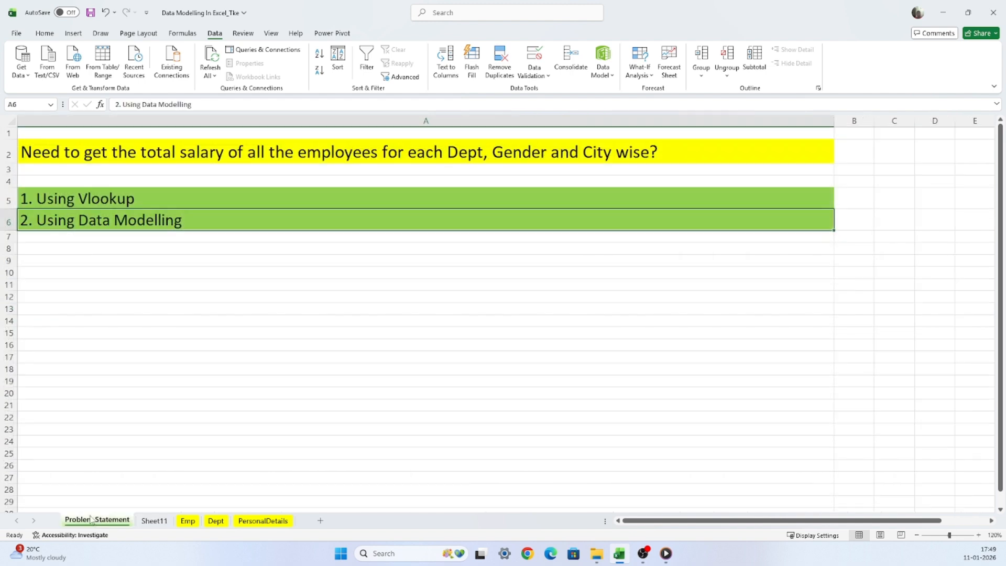
left_click(84, 156)
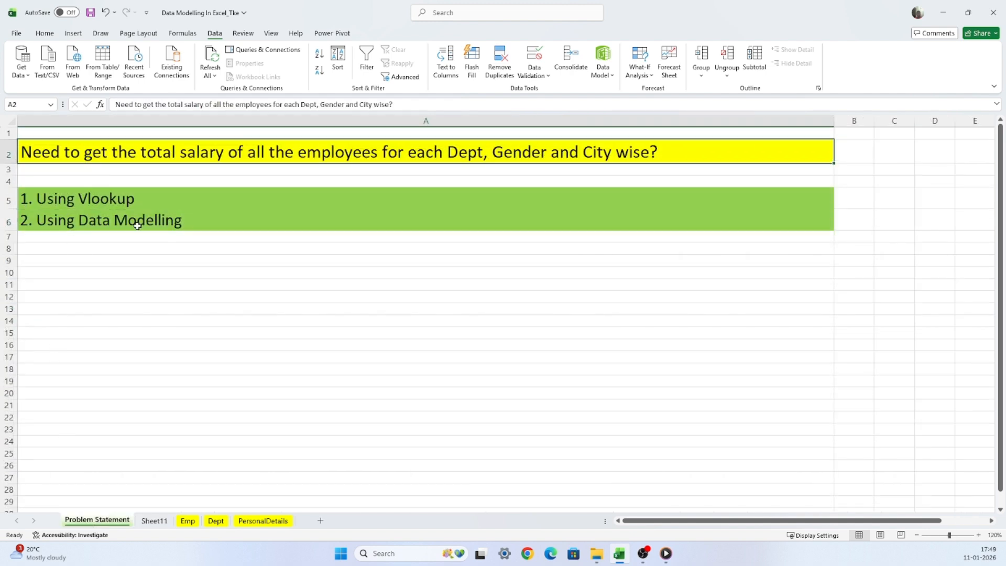
key("ctrl+c")
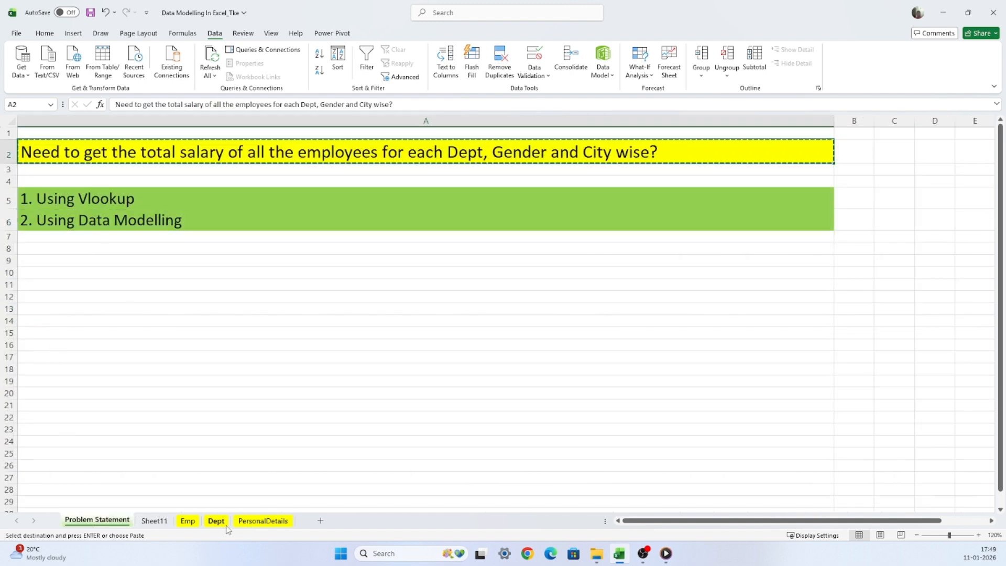
left_click(149, 525)
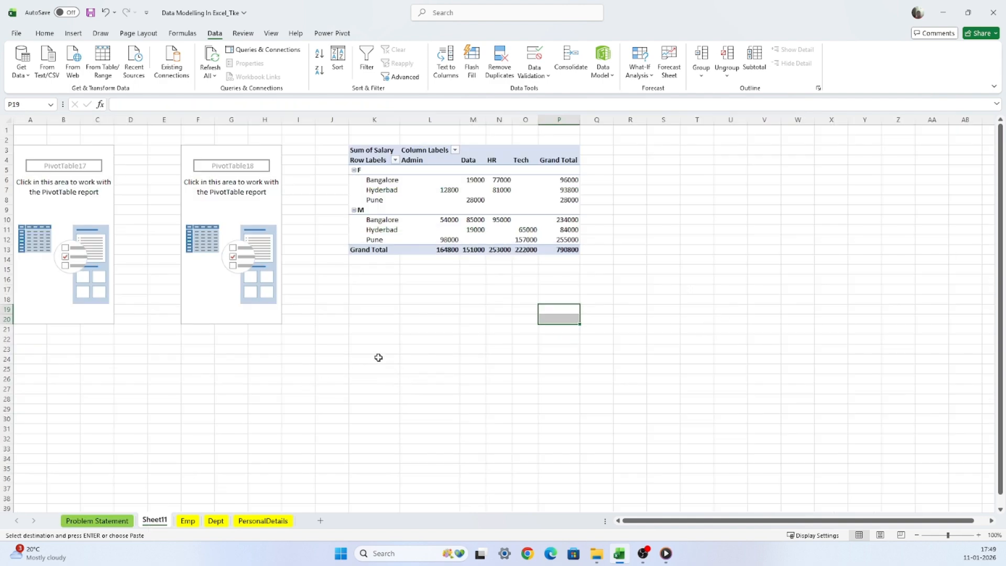
left_click(696, 149)
key("ctrl+v")
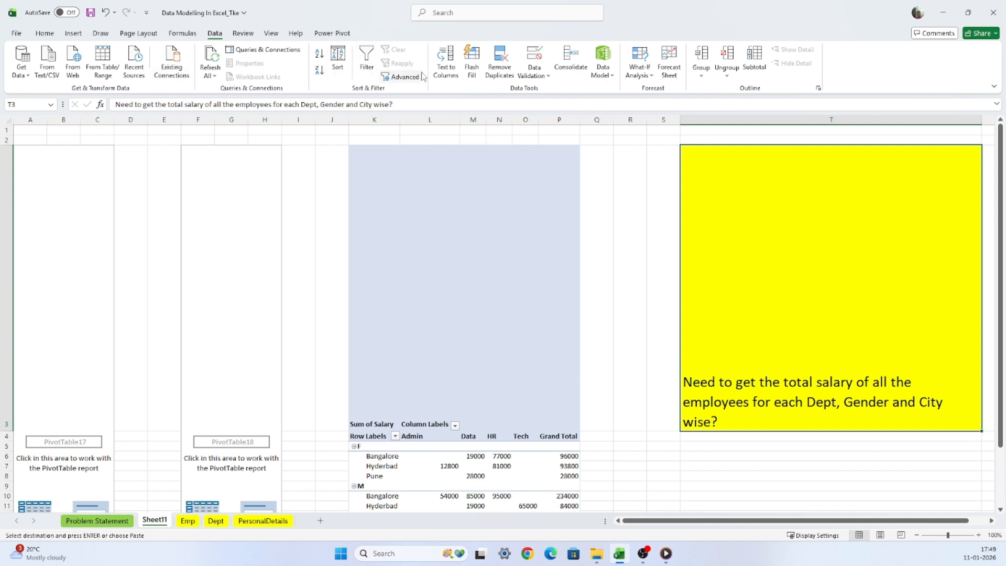
Step: Turn off text wrapping for the pasted question in cell T3
left_click(46, 34)
left_click(314, 54)
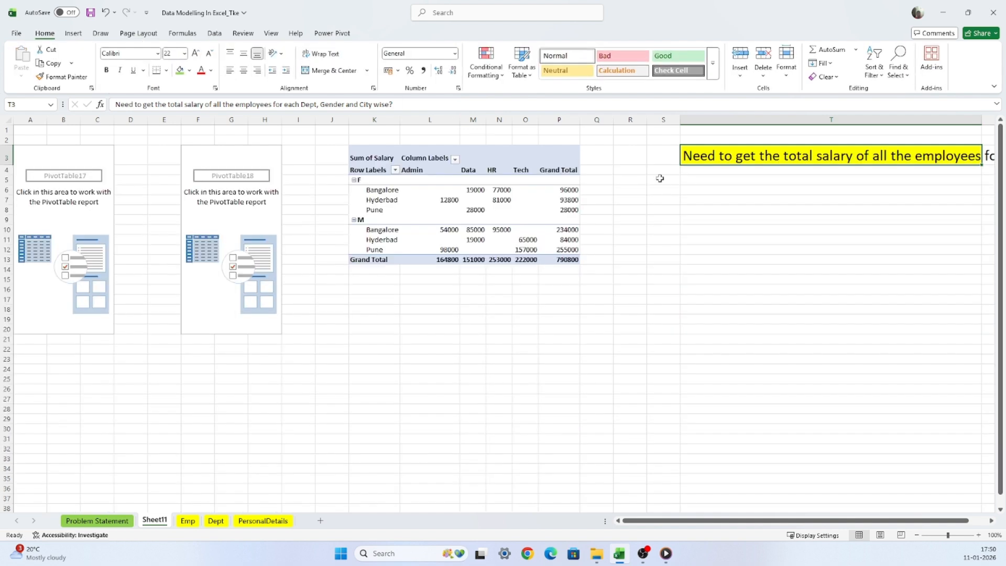
left_click_drag(835, 521, 853, 521)
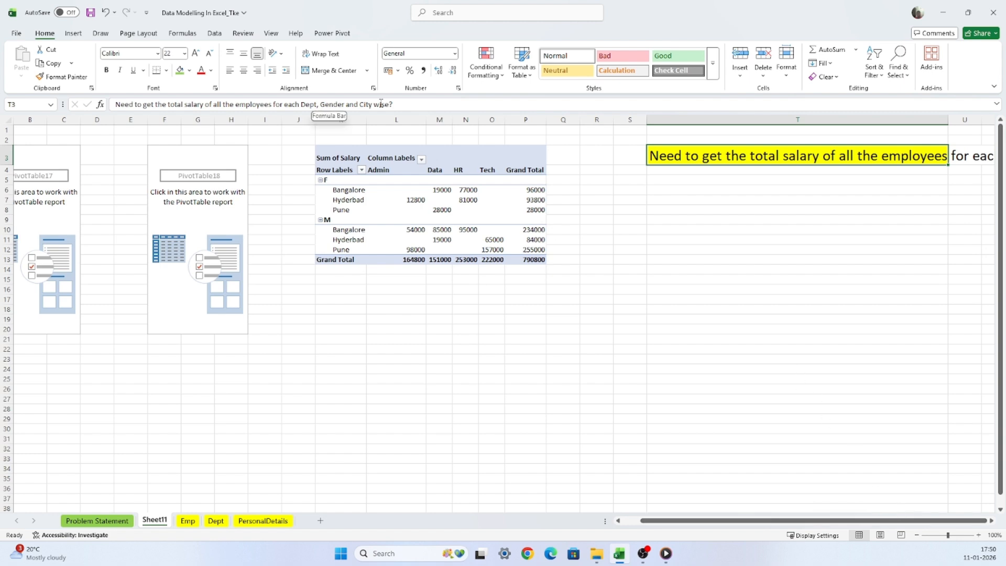
Step: Examine the PivotTable's city and gender row labels, department column headings and Grand Total column against the question in T3
left_click(346, 192)
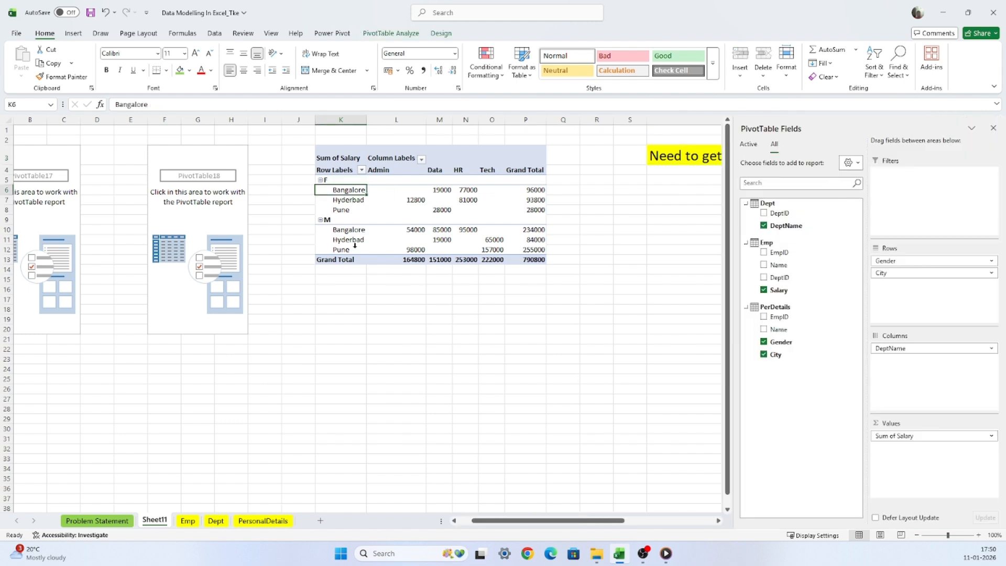
key("Down")
key("Down")
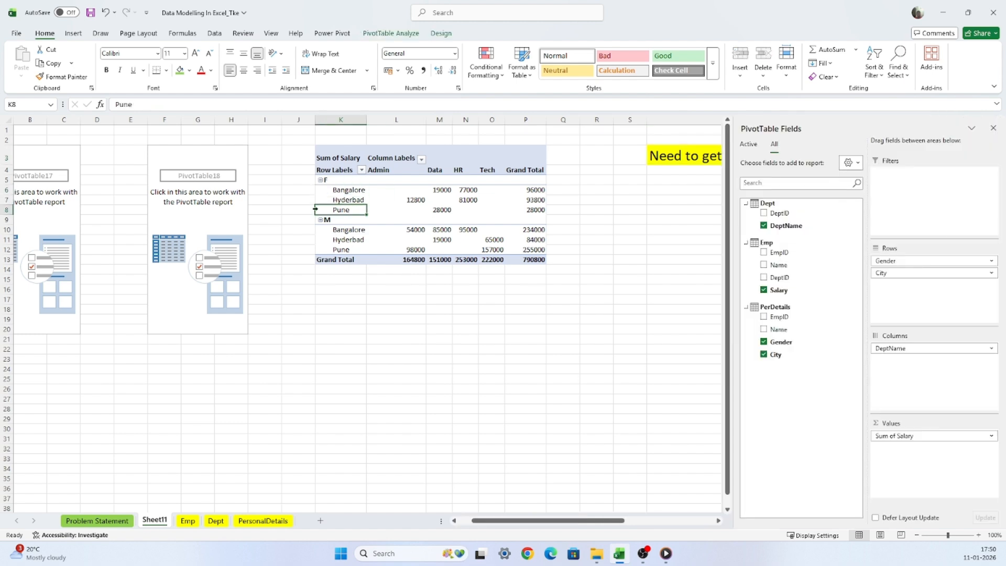
left_click(338, 182)
left_click(336, 231)
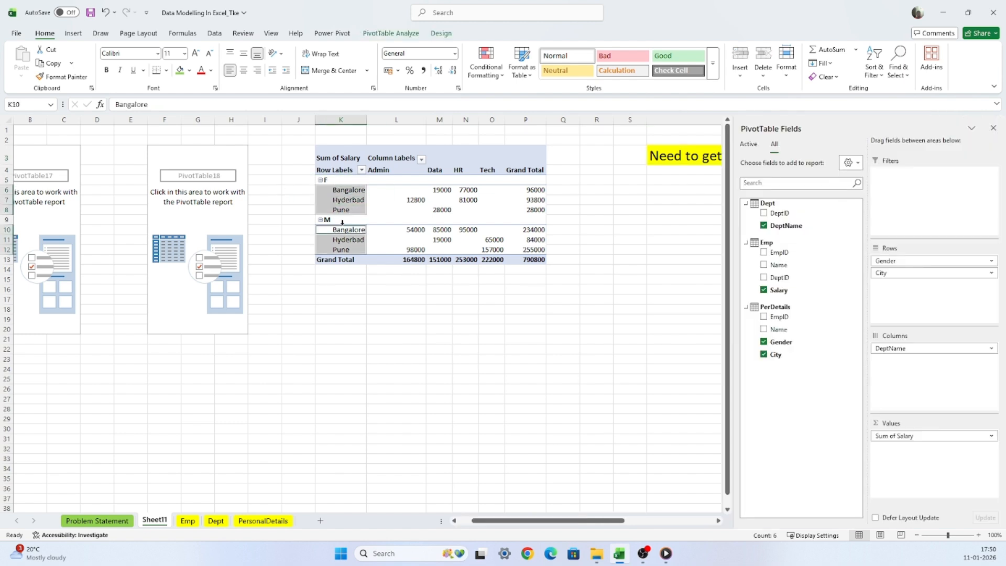
left_click(440, 173)
left_click(466, 171)
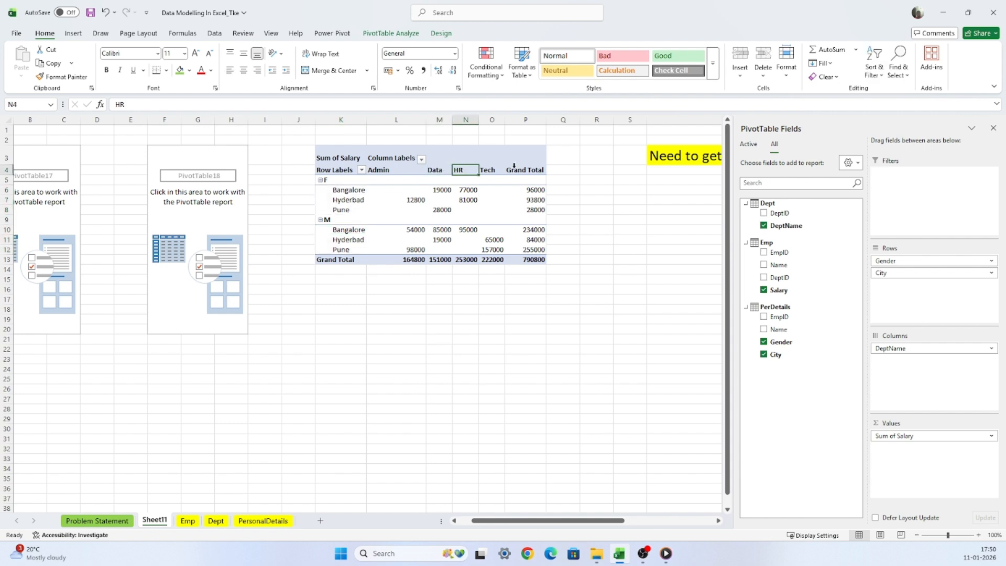
left_click(500, 170)
left_click(520, 172)
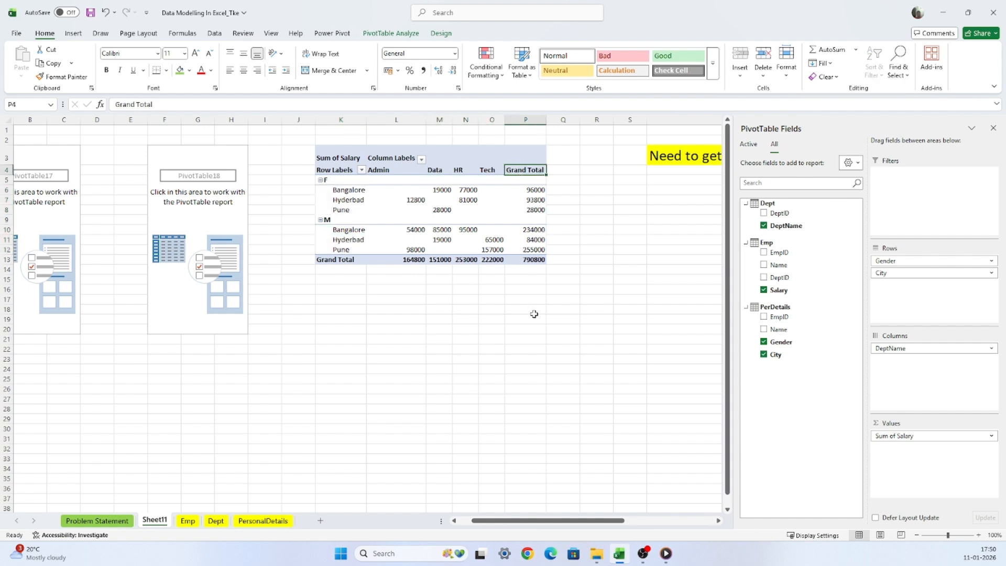